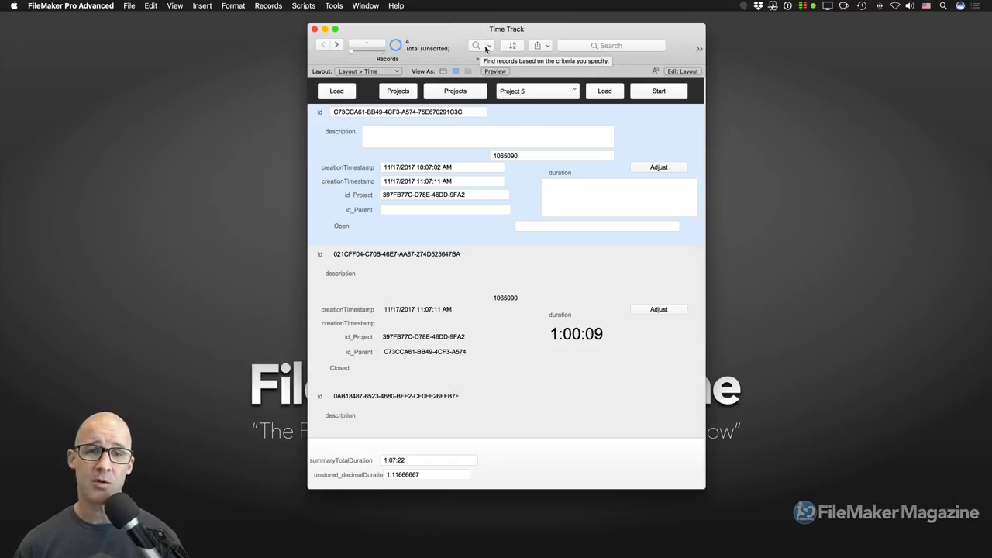
Shift the Time Track window slightly left and switch the layout into Layout mode.
{"action": "left_click_drag", "start_coordinate": [535, 29], "coordinate": [524, 30]}
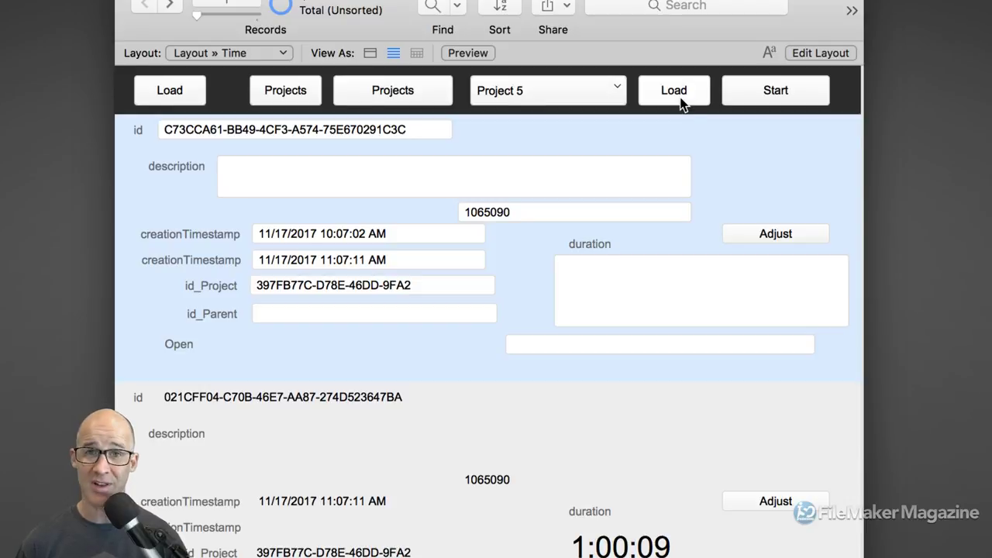
{"action": "key", "text": "super+l"}
Open Button Setup for the second Load button and bring up Specify Script showing the Load script.
{"action": "double_click", "coordinate": [702, 113]}
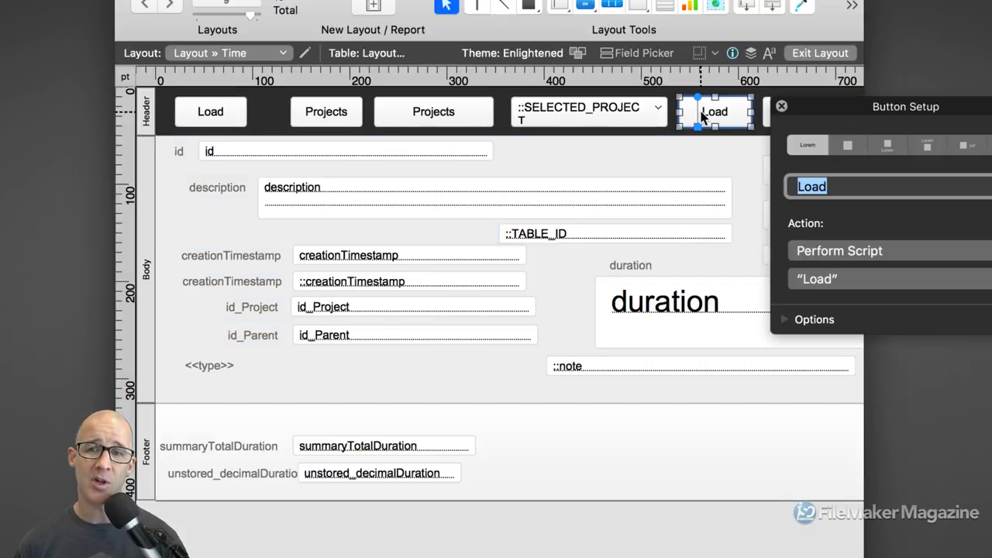
{"action": "left_click_drag", "start_coordinate": [858, 104], "coordinate": [680, 77]}
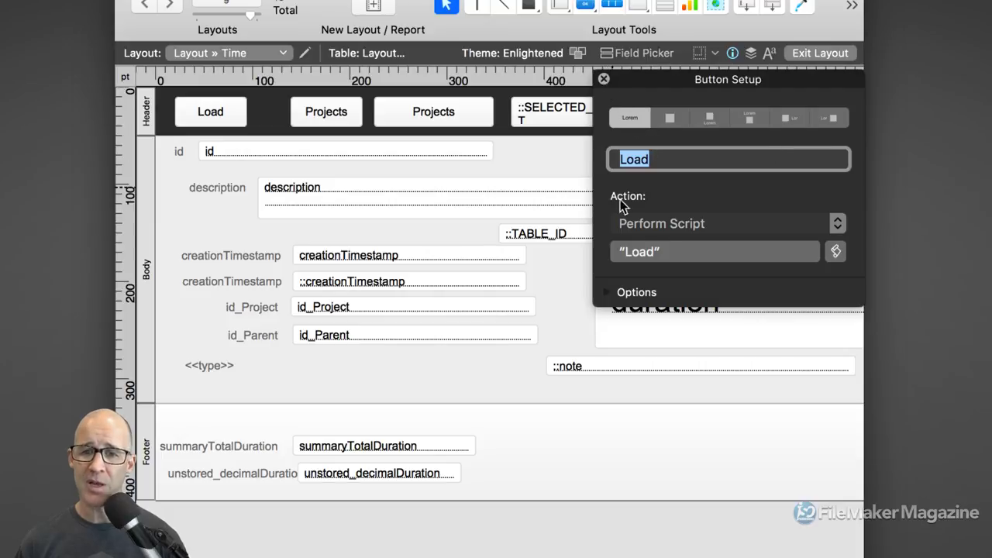
{"action": "left_click", "coordinate": [835, 251]}
{"action": "left_click_drag", "start_coordinate": [562, 108], "coordinate": [581, 49]}
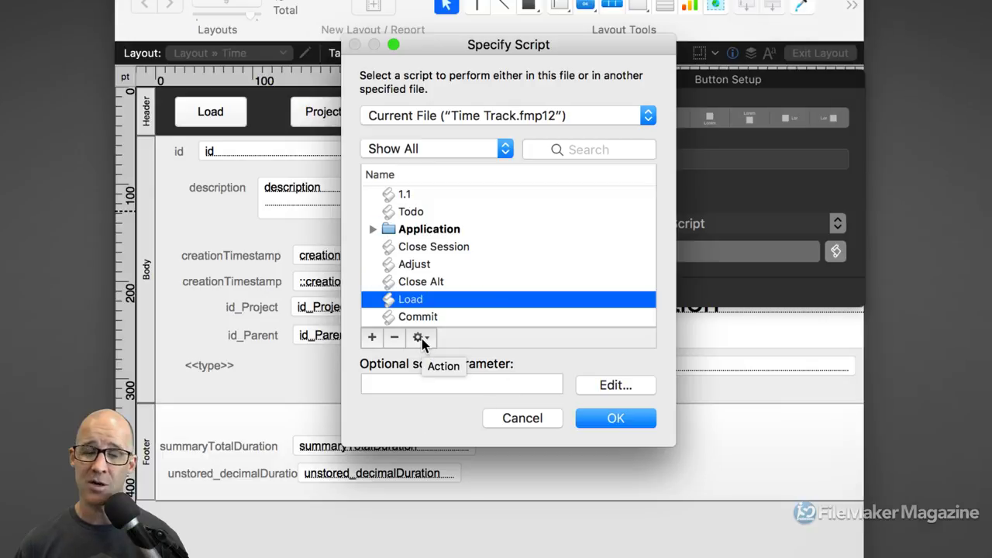
{"action": "left_click", "coordinate": [420, 339]}
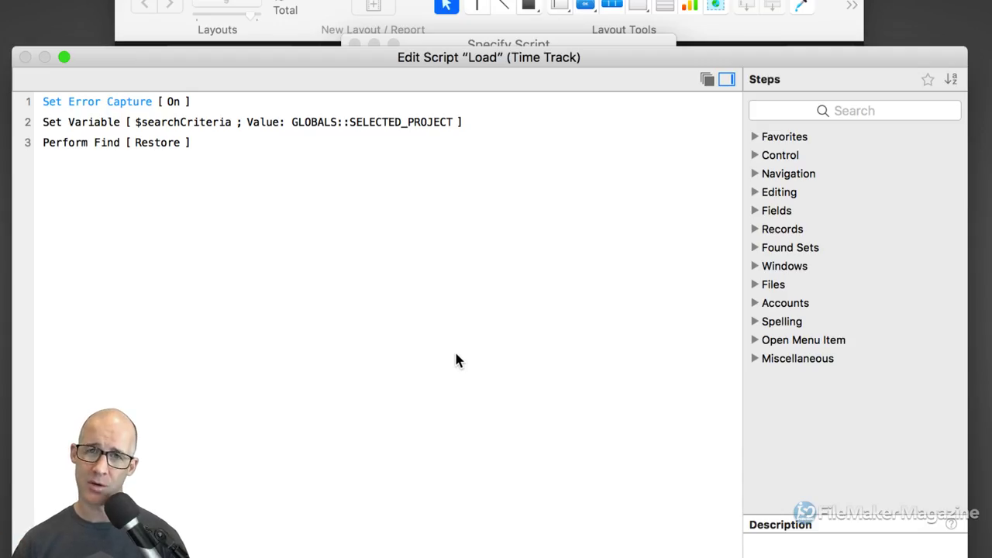
{"action": "left_click_drag", "start_coordinate": [353, 64], "coordinate": [425, 46]}
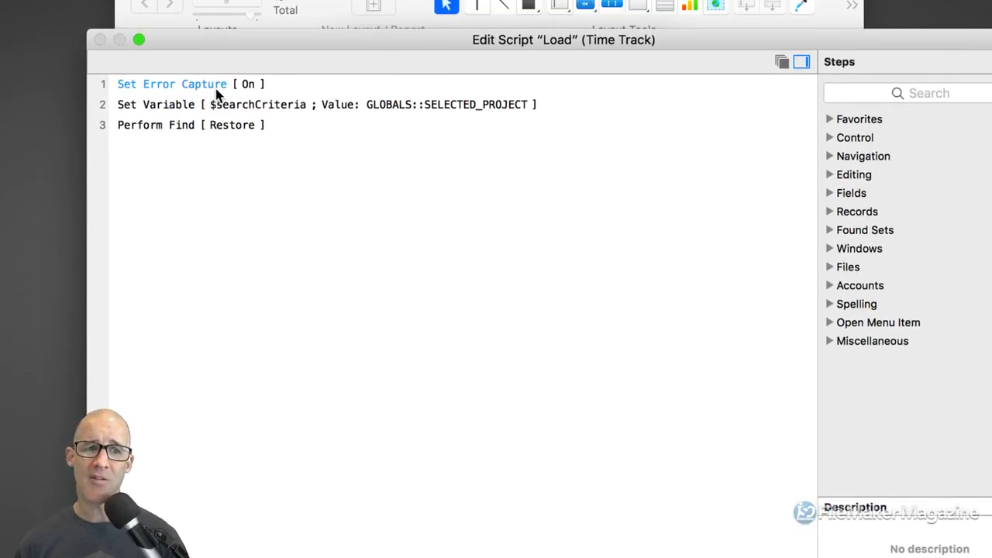
{"action": "left_click", "coordinate": [173, 86]}
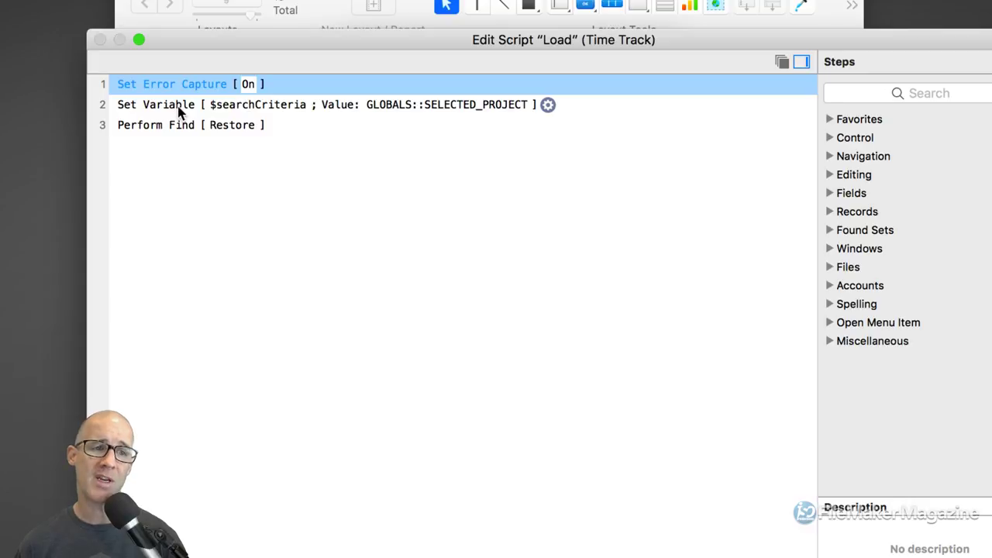
{"action": "left_click", "coordinate": [178, 109]}
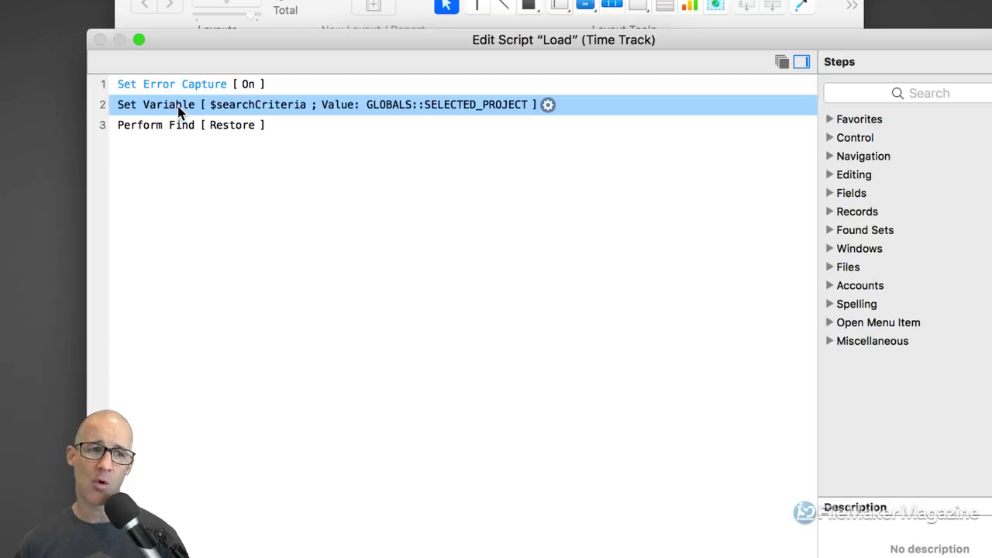
{"action": "left_click", "coordinate": [180, 128]}
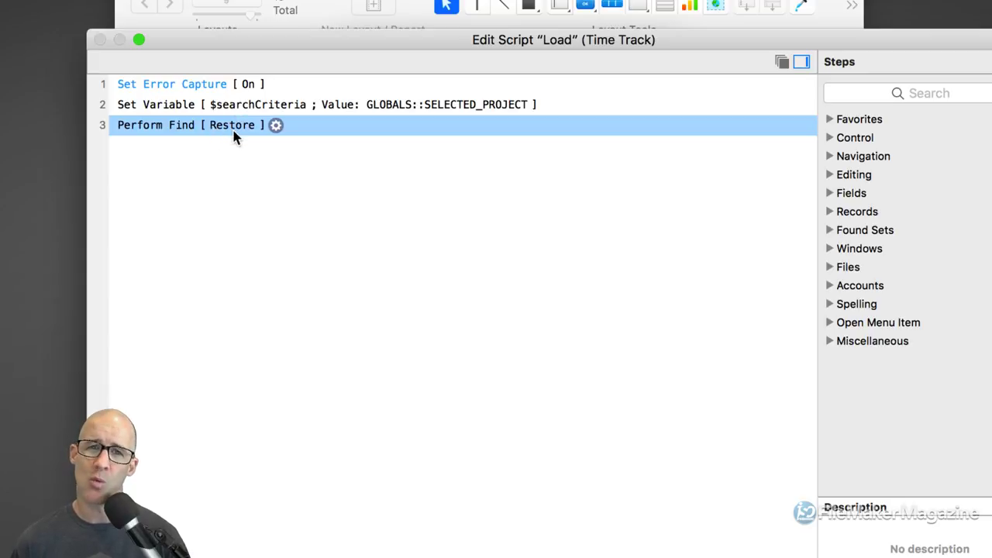
{"action": "left_click", "coordinate": [165, 107]}
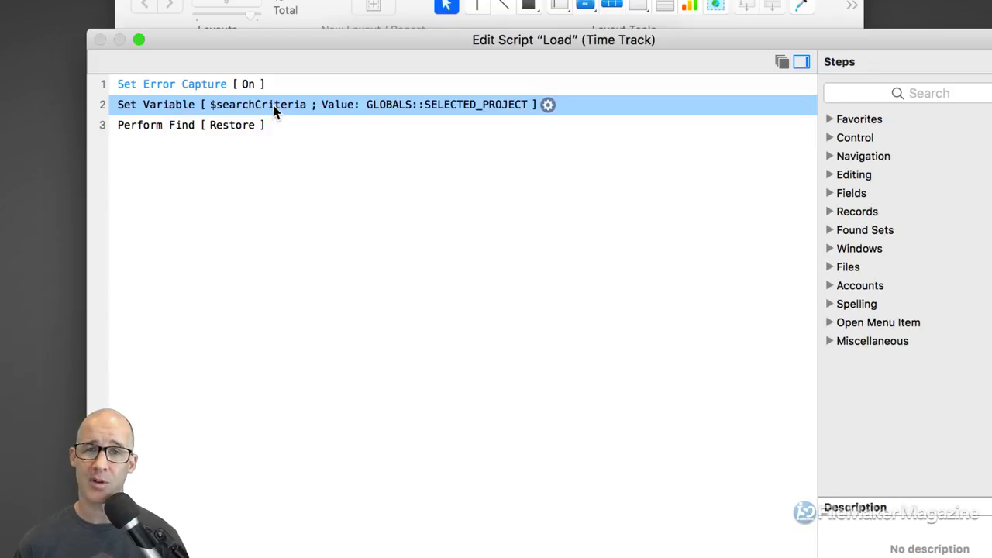
{"action": "left_click", "coordinate": [166, 127]}
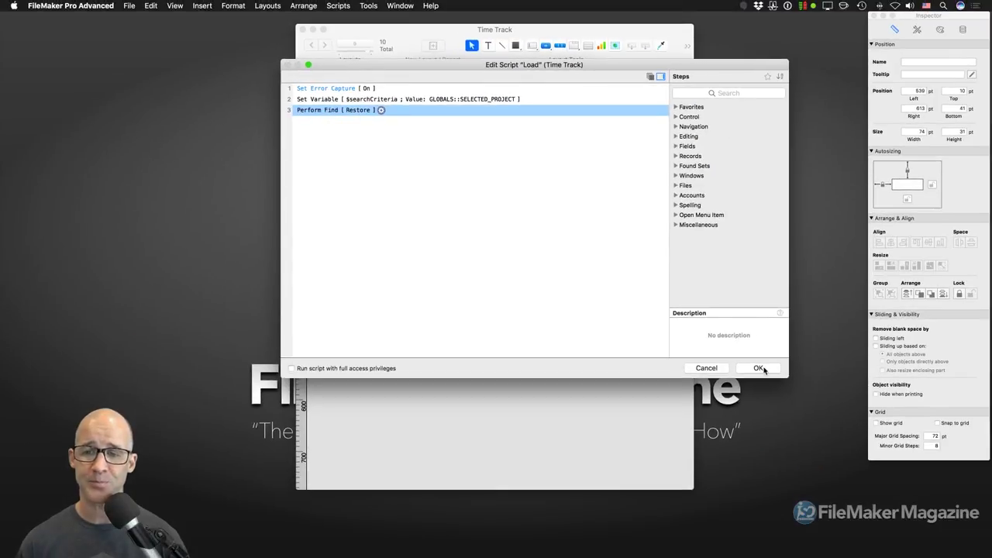
Cancel the Load script choice unchanged and open setup for the header's first Load button.
{"action": "left_click", "coordinate": [766, 367]}
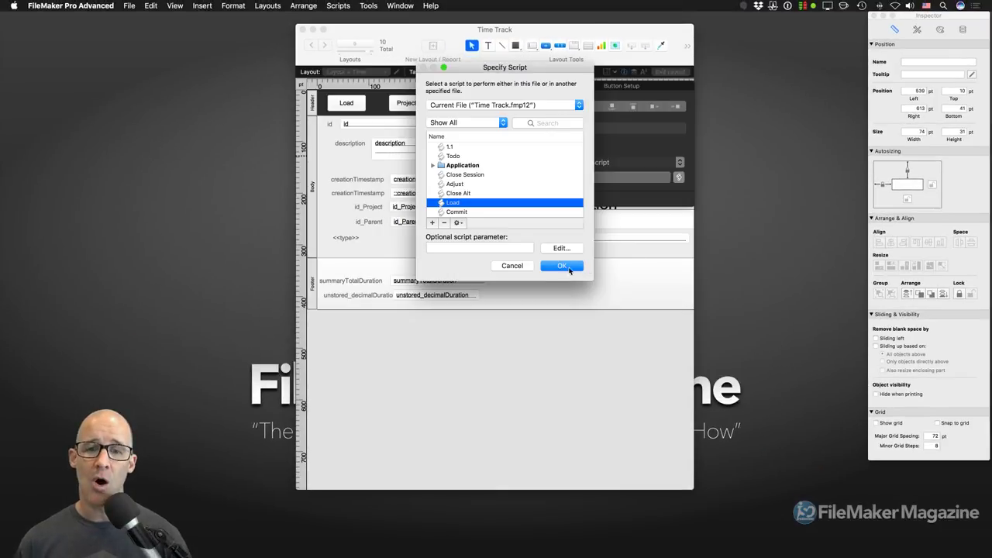
{"action": "left_click", "coordinate": [527, 268]}
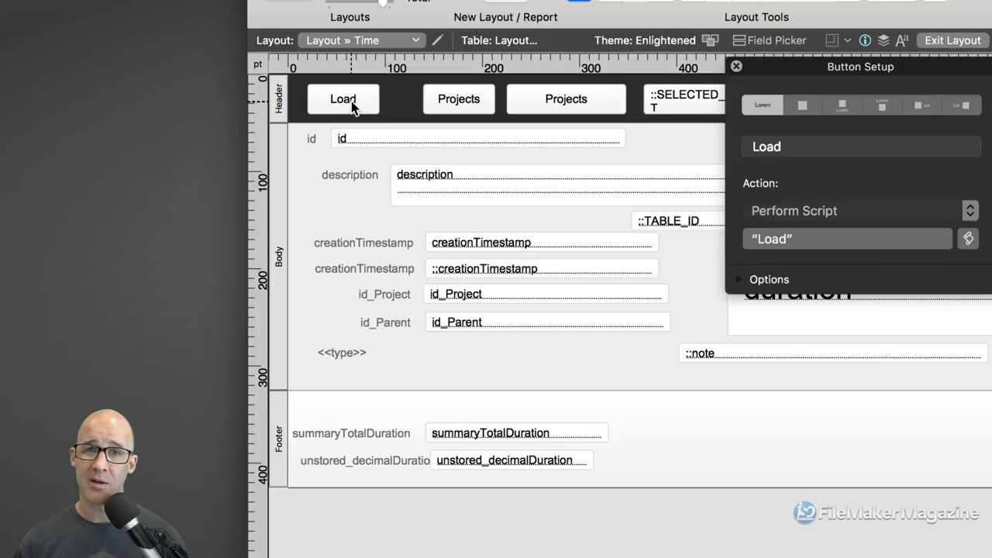
{"action": "left_click", "coordinate": [349, 104]}
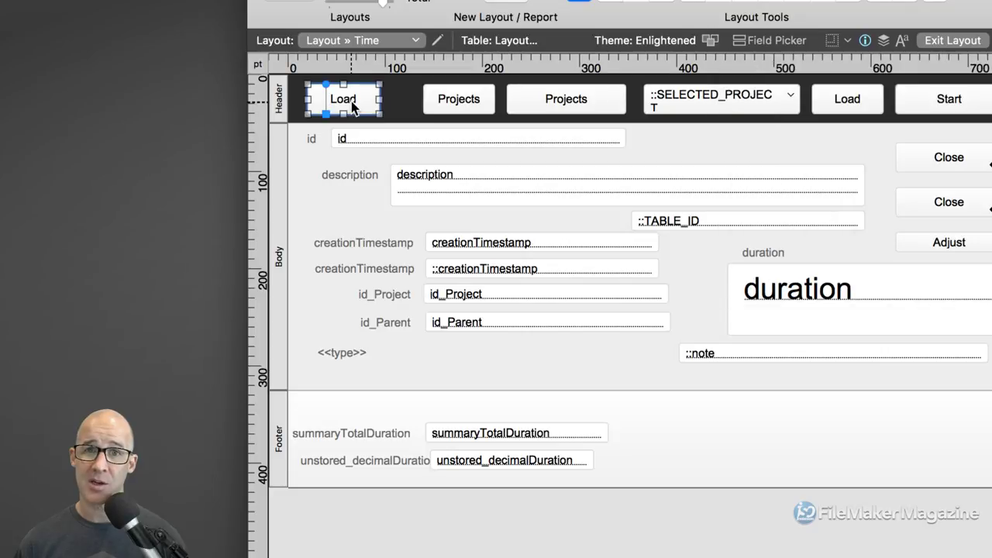
{"action": "double_click", "coordinate": [349, 104]}
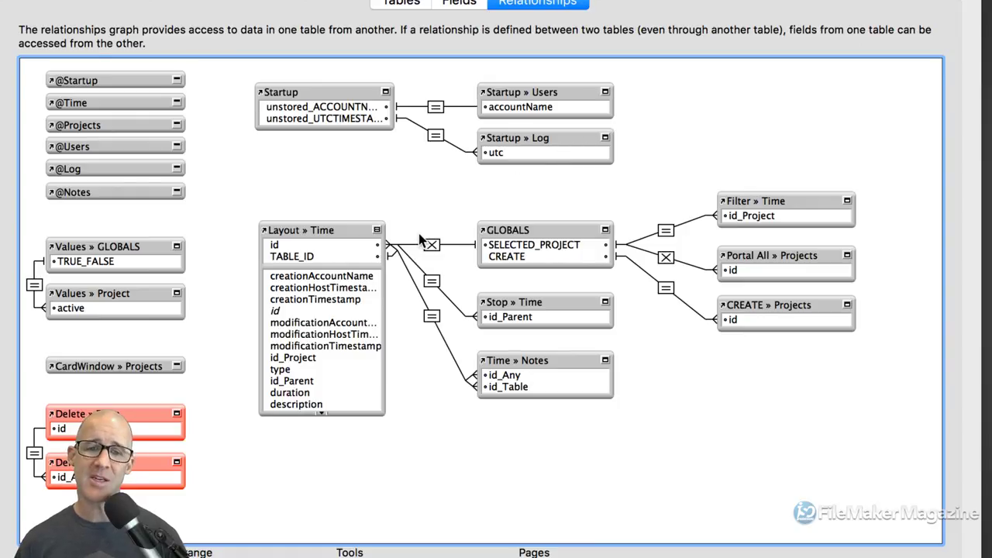
Inspect the Layout » Time, Filter » Time and GLOBALS occurrences, then enlarge Layout » Time to list all fields.
{"action": "left_click", "coordinate": [357, 228]}
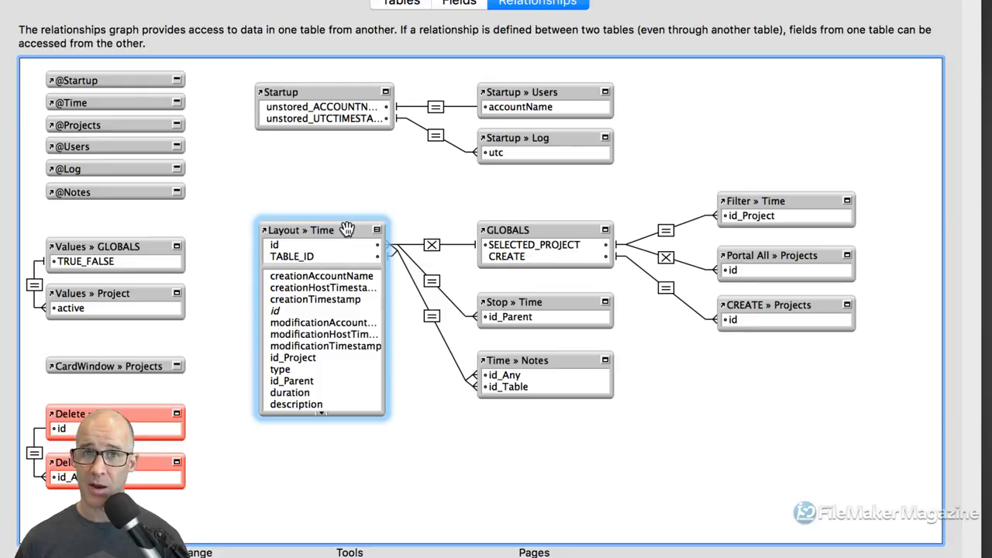
{"action": "left_click", "coordinate": [758, 203]}
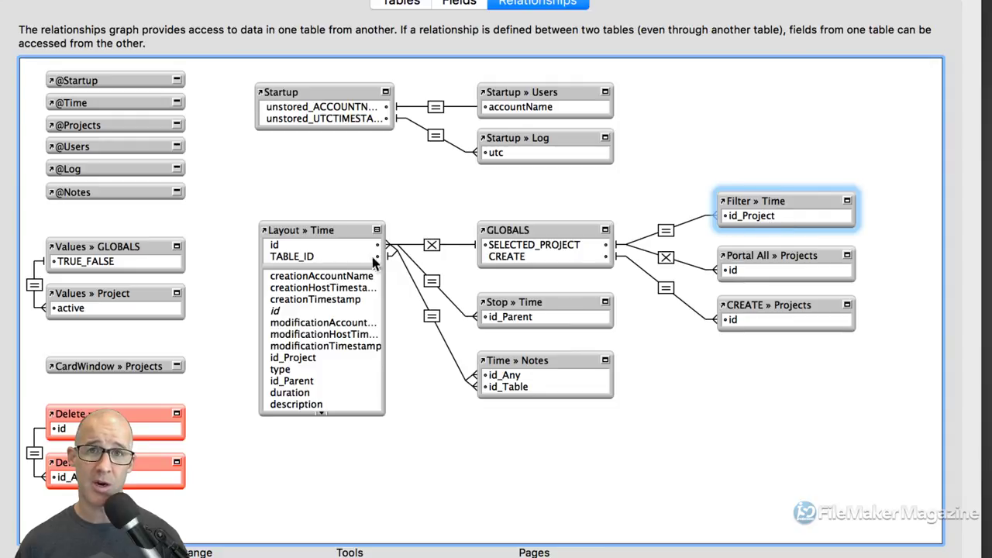
{"action": "left_click", "coordinate": [324, 259]}
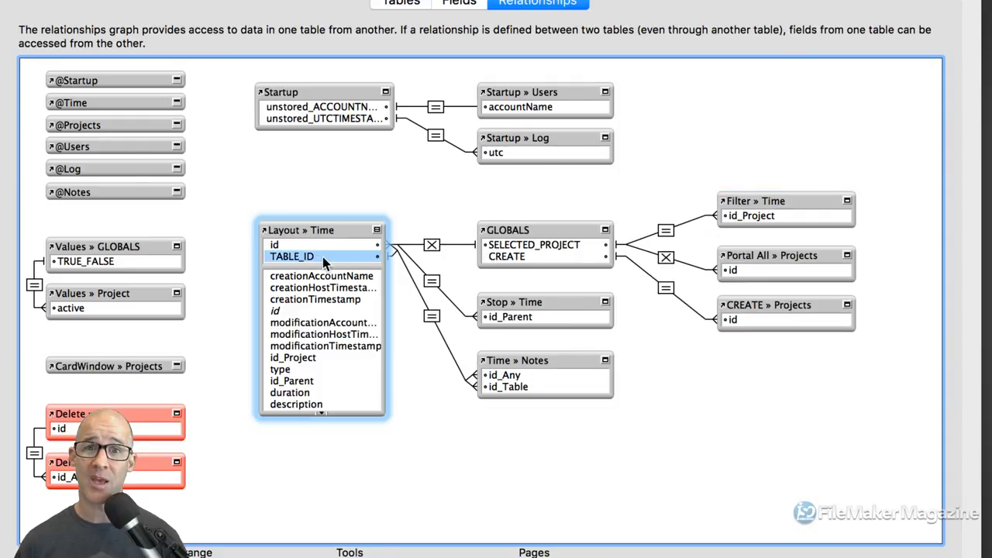
{"action": "left_click", "coordinate": [561, 231]}
{"action": "left_click", "coordinate": [774, 200]}
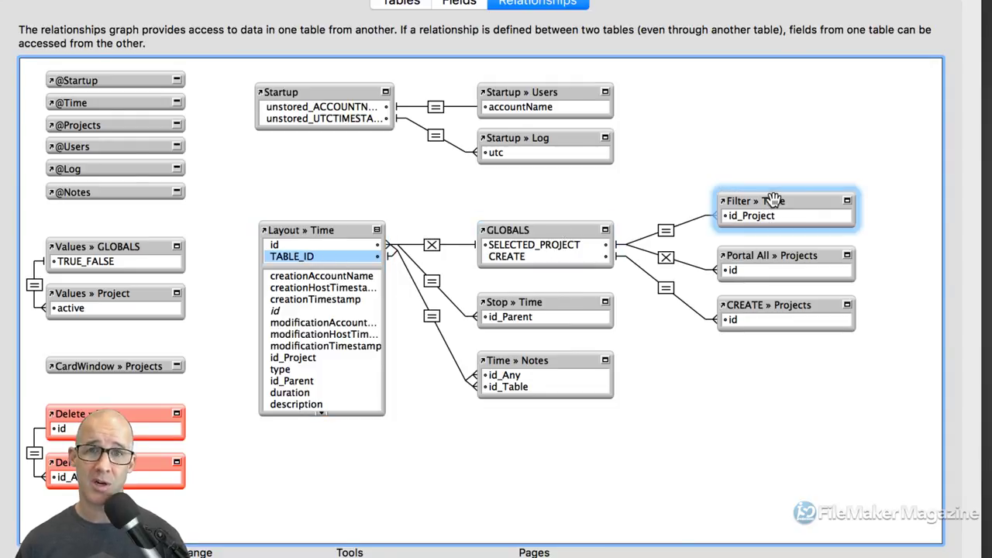
{"action": "left_click", "coordinate": [543, 247]}
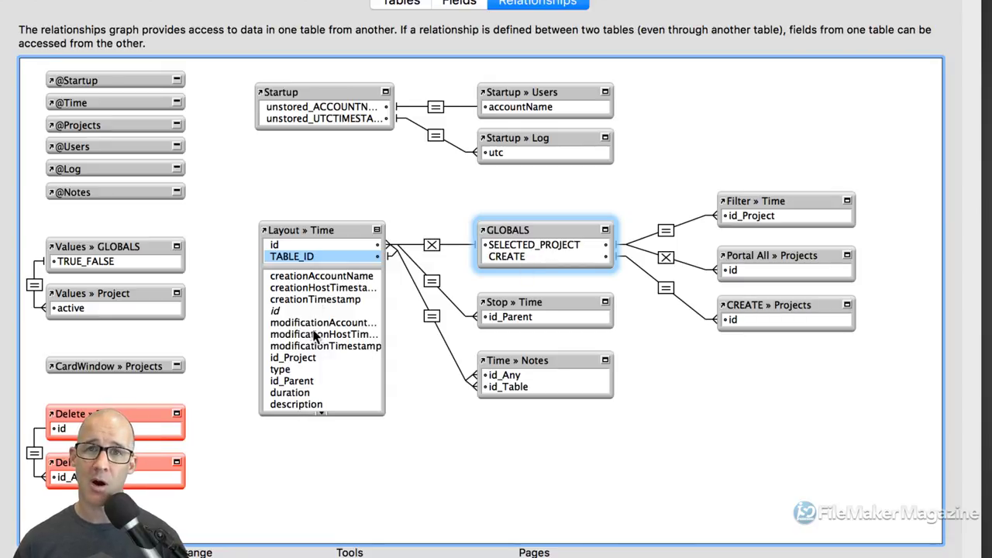
{"action": "left_click_drag", "start_coordinate": [349, 415], "coordinate": [362, 508]}
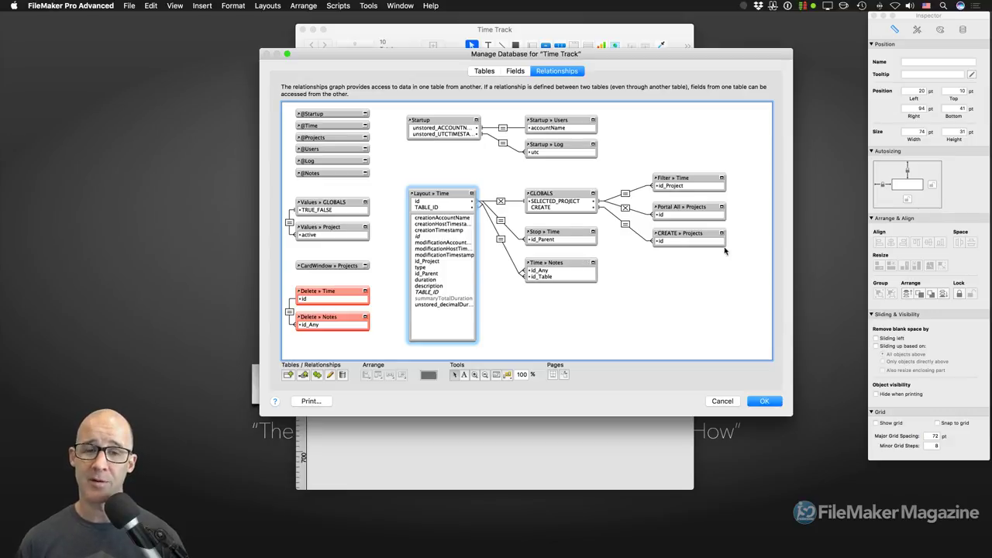
Close the database manager and return the Time layout to Browse mode.
{"action": "left_click", "coordinate": [761, 401]}
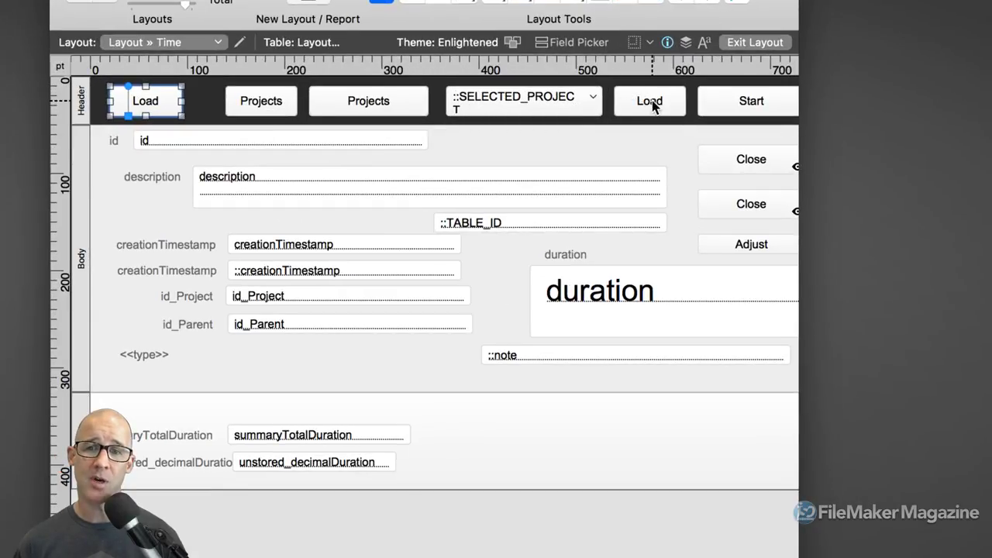
{"action": "left_click", "coordinate": [627, 101]}
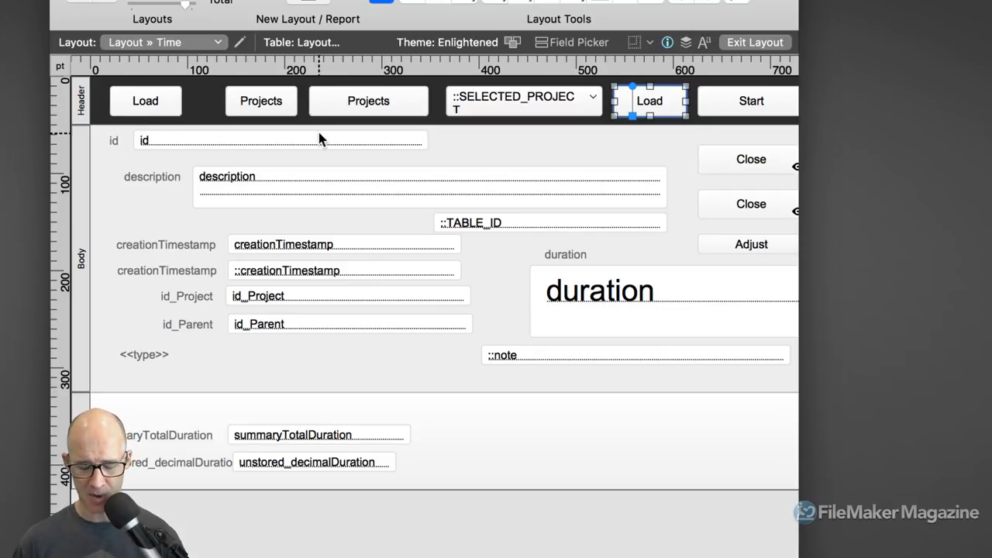
{"action": "key", "text": "super+b"}
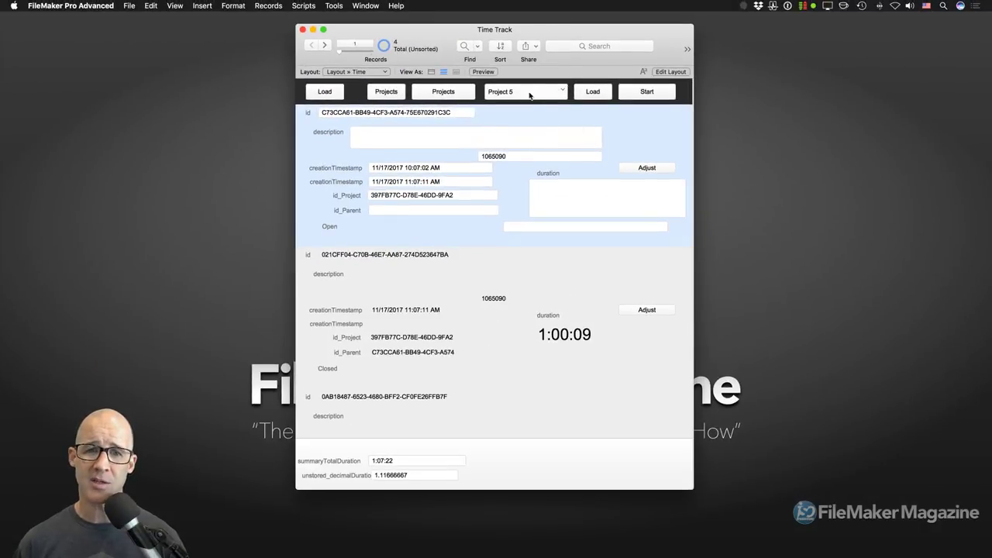
Load the time records for Project 7, then for Project 4.
{"action": "left_click", "coordinate": [531, 94]}
{"action": "left_click", "coordinate": [521, 109]}
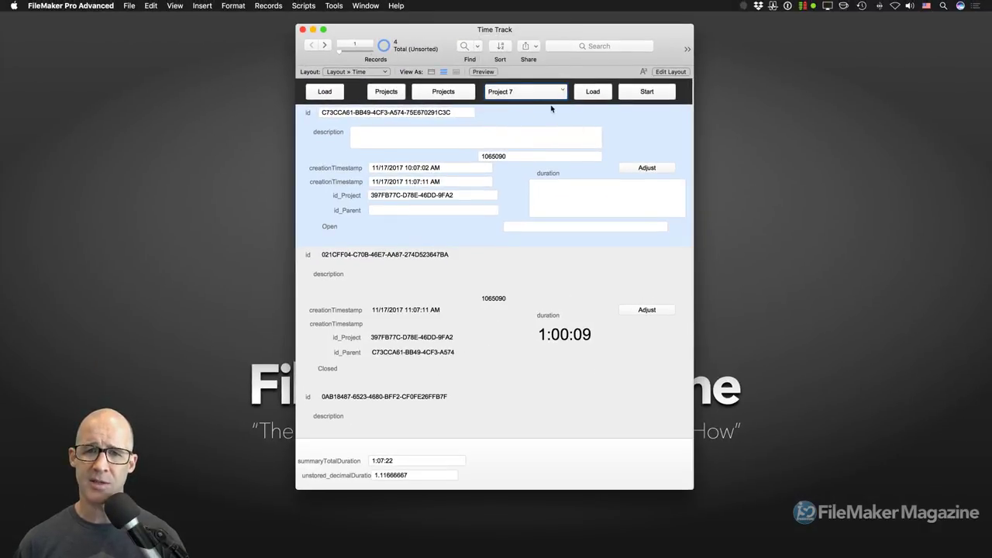
{"action": "left_click", "coordinate": [595, 93]}
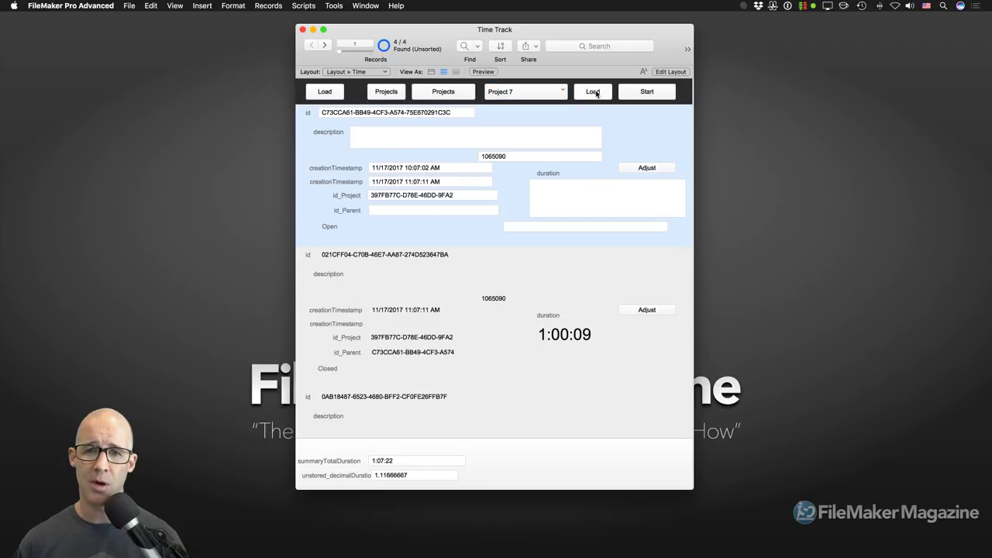
{"action": "scroll", "coordinate": [536, 214], "scroll_direction": "down", "scroll_amount": 1}
{"action": "scroll", "coordinate": [537, 213], "scroll_direction": "up", "scroll_amount": 1}
{"action": "left_click", "coordinate": [532, 91]}
{"action": "left_click", "coordinate": [519, 68]}
{"action": "left_click", "coordinate": [590, 93]}
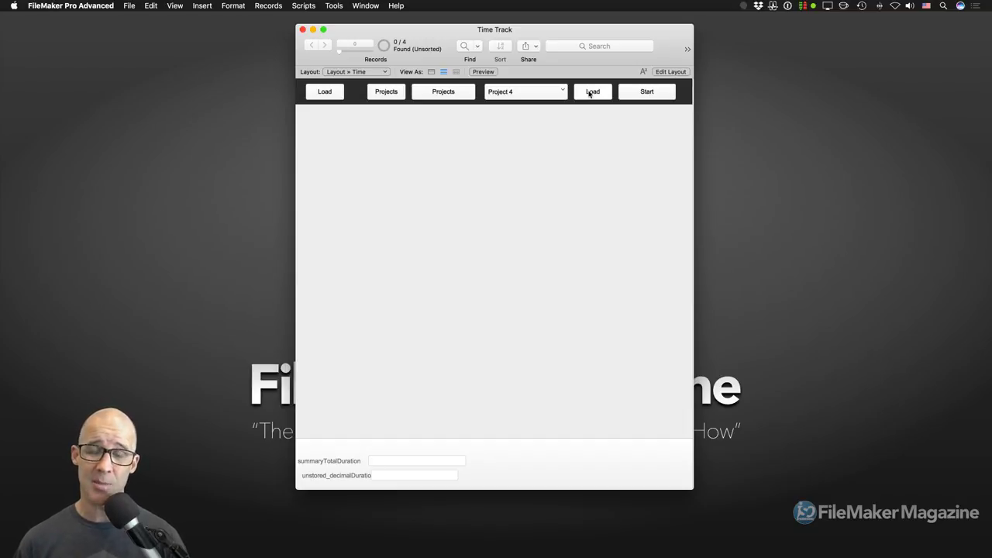
Load Project 7 again, then set the project popup to Project 5 and finally Project 4.
{"action": "left_click", "coordinate": [534, 96]}
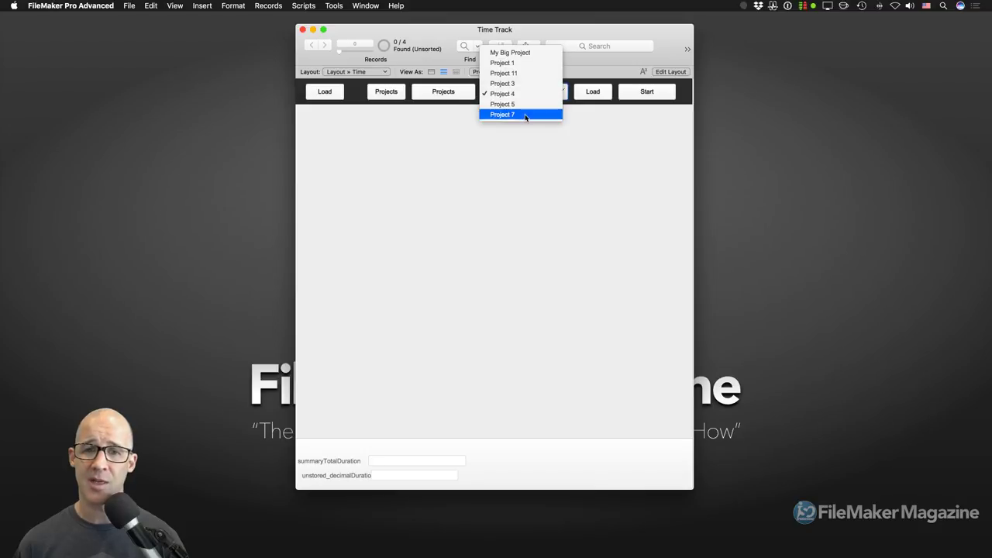
{"action": "left_click", "coordinate": [526, 114]}
{"action": "left_click", "coordinate": [593, 92]}
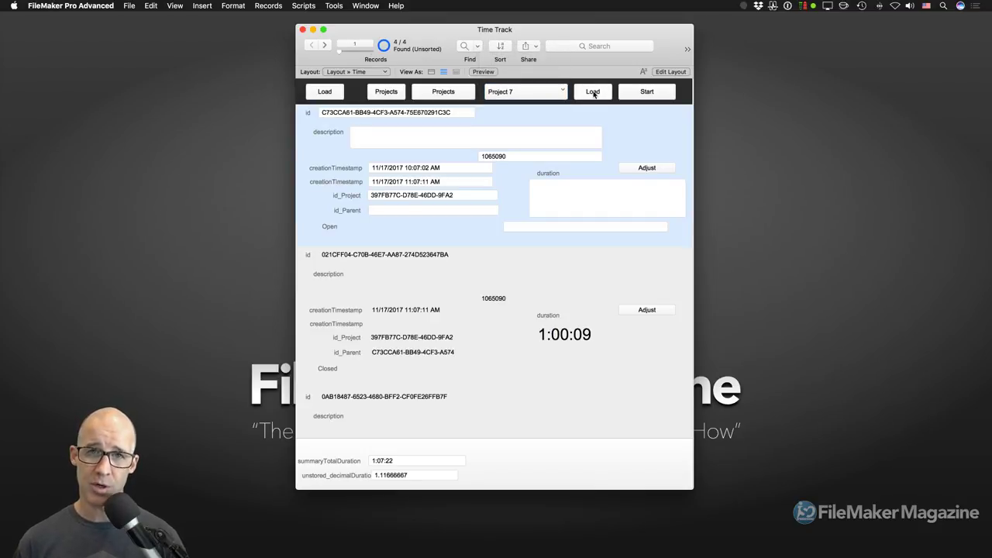
{"action": "left_click", "coordinate": [543, 93]}
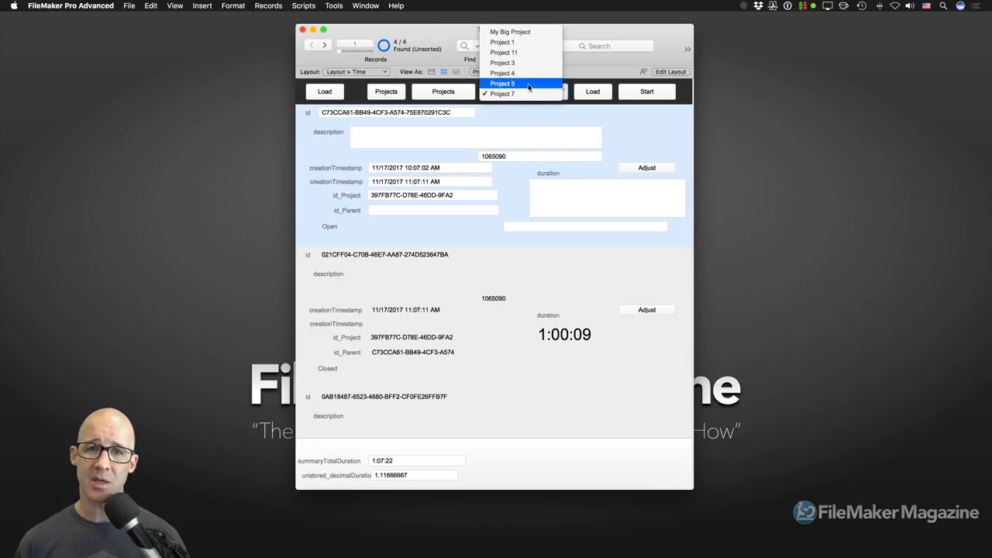
{"action": "left_click", "coordinate": [528, 83]}
{"action": "left_click", "coordinate": [531, 92]}
{"action": "left_click", "coordinate": [532, 83]}
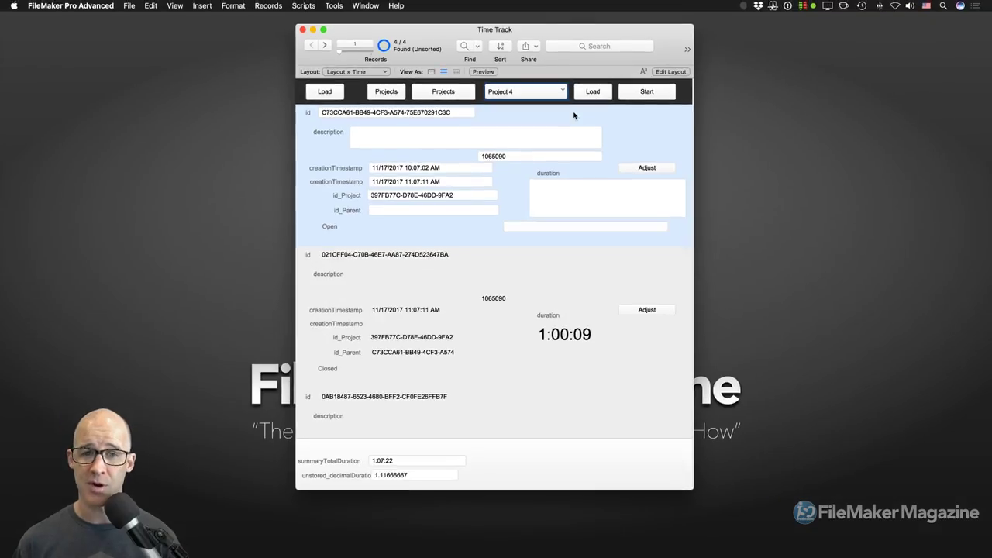
{"action": "key", "text": "super+shift+d"}
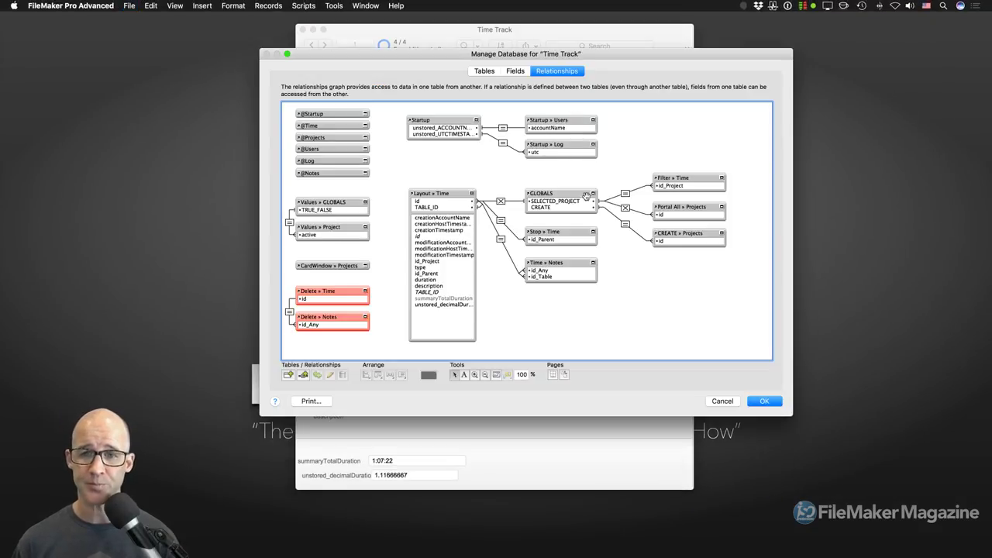
{"action": "left_click_drag", "start_coordinate": [537, 168], "coordinate": [690, 224]}
{"action": "left_click", "coordinate": [690, 236], "text": "shift"}
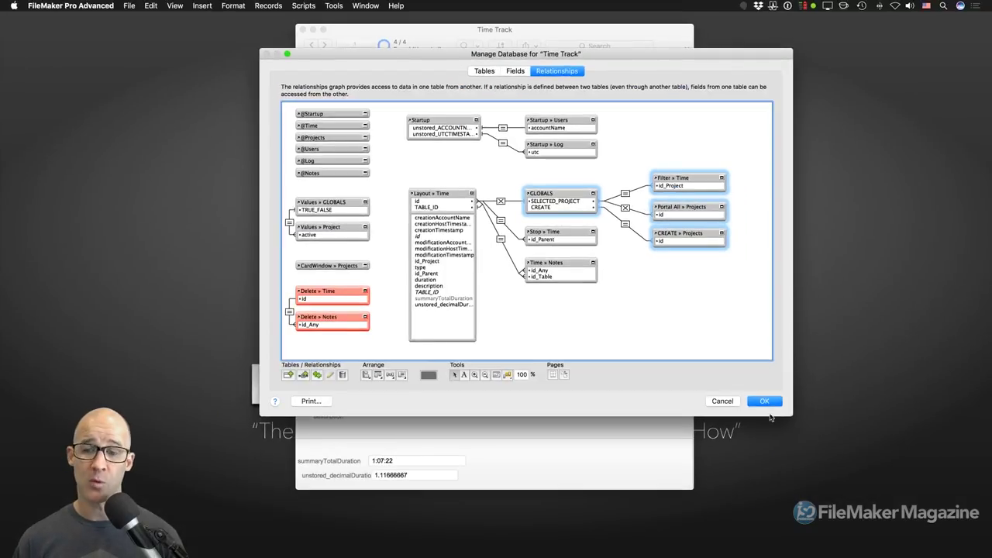
{"action": "left_click", "coordinate": [765, 401]}
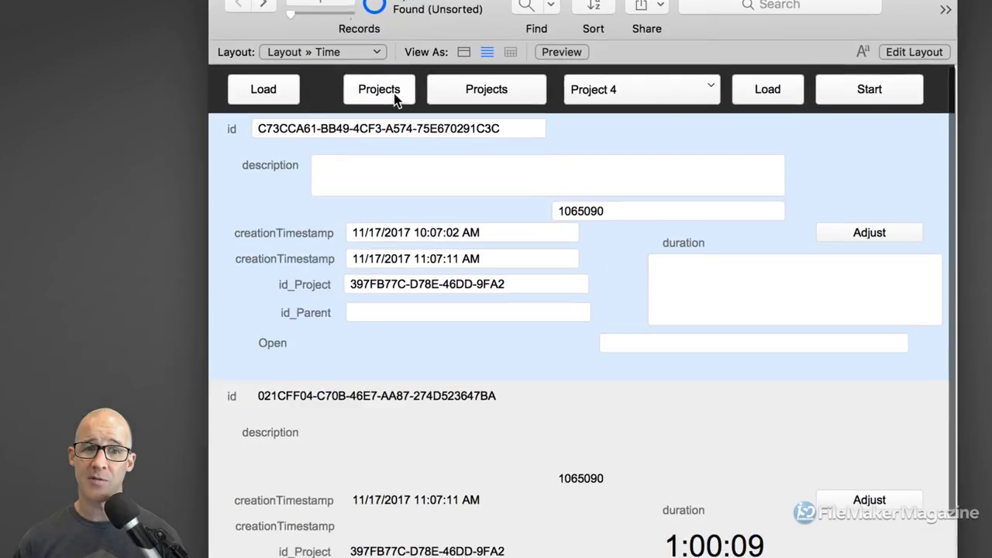
Look through both Projects checkbox popovers, then toggle into Layout mode and back to Browse.
{"action": "left_click", "coordinate": [393, 92]}
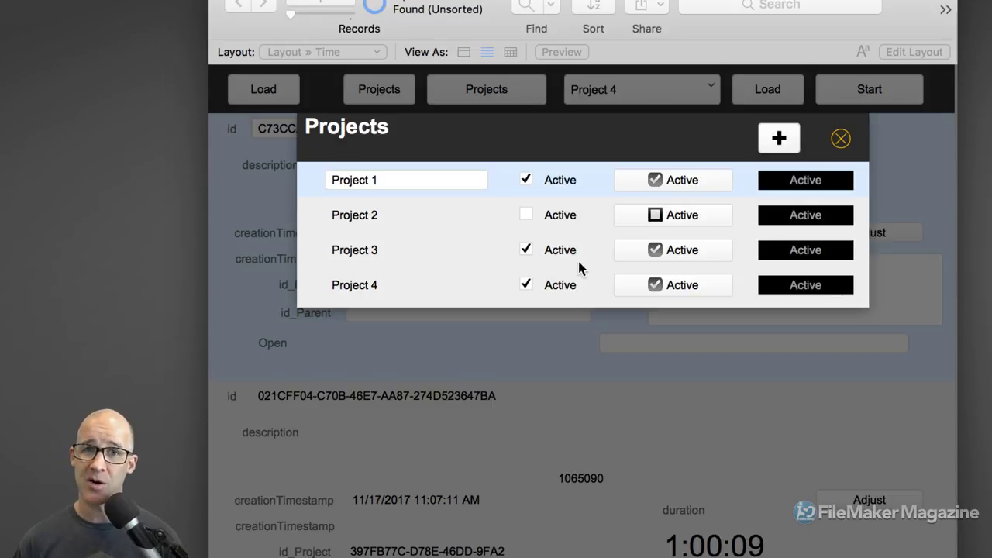
{"action": "left_click", "coordinate": [841, 138]}
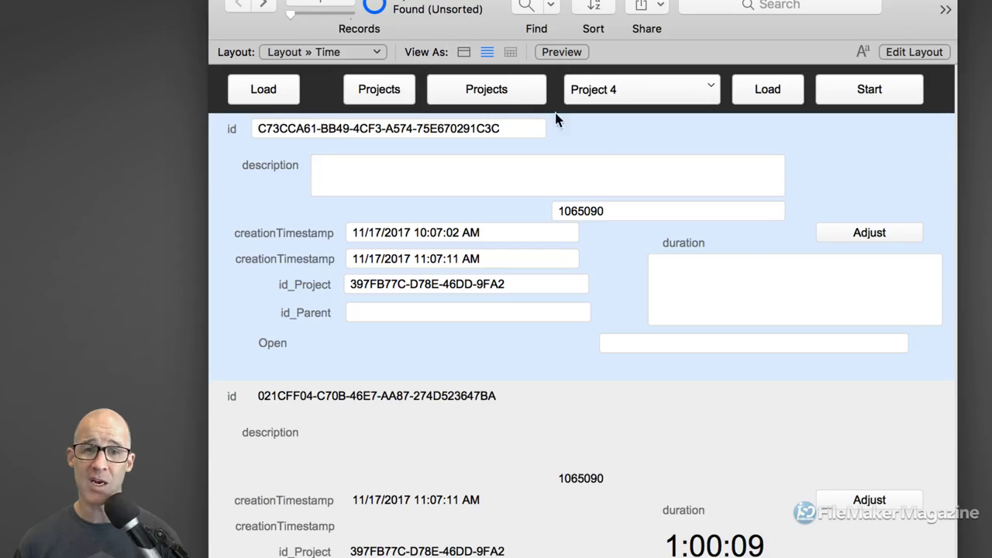
{"action": "left_click", "coordinate": [486, 89]}
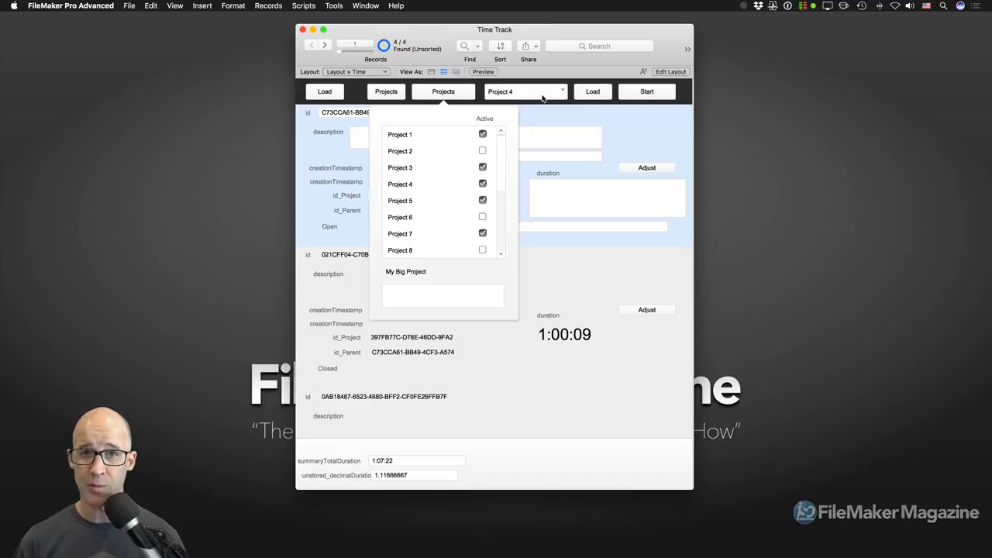
{"action": "key", "text": "super+l"}
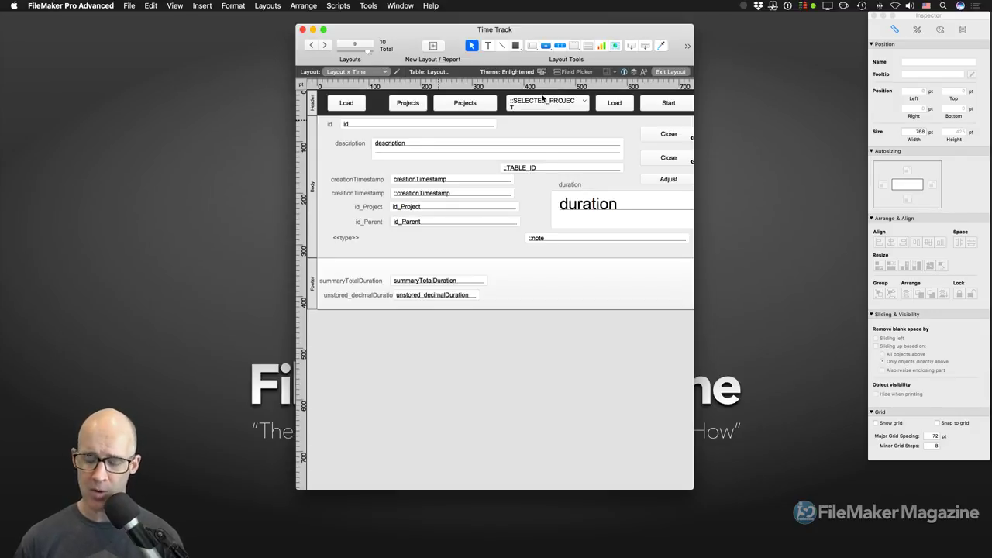
{"action": "key", "text": "super+b"}
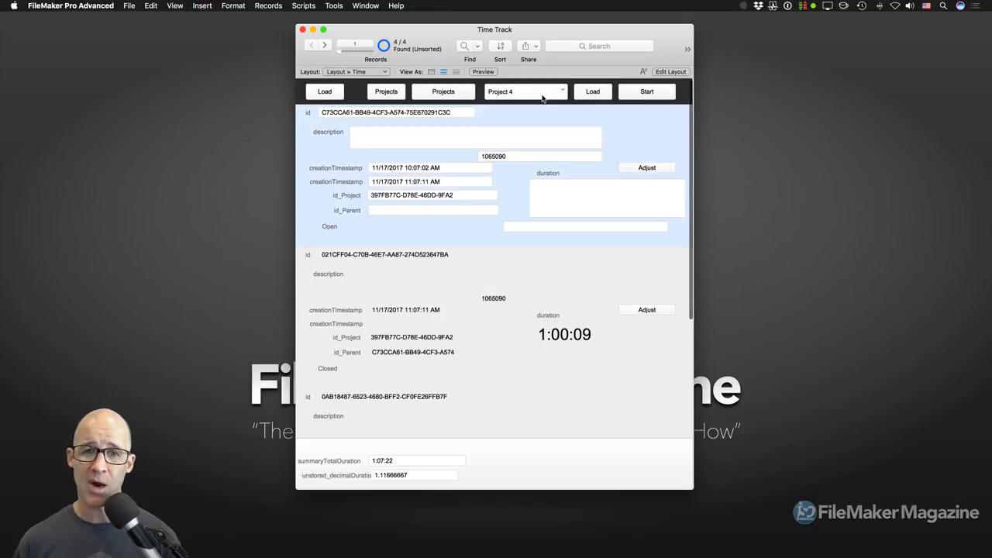
Keep Project 4 chosen in the popup and load its time records.
{"action": "left_click", "coordinate": [518, 93]}
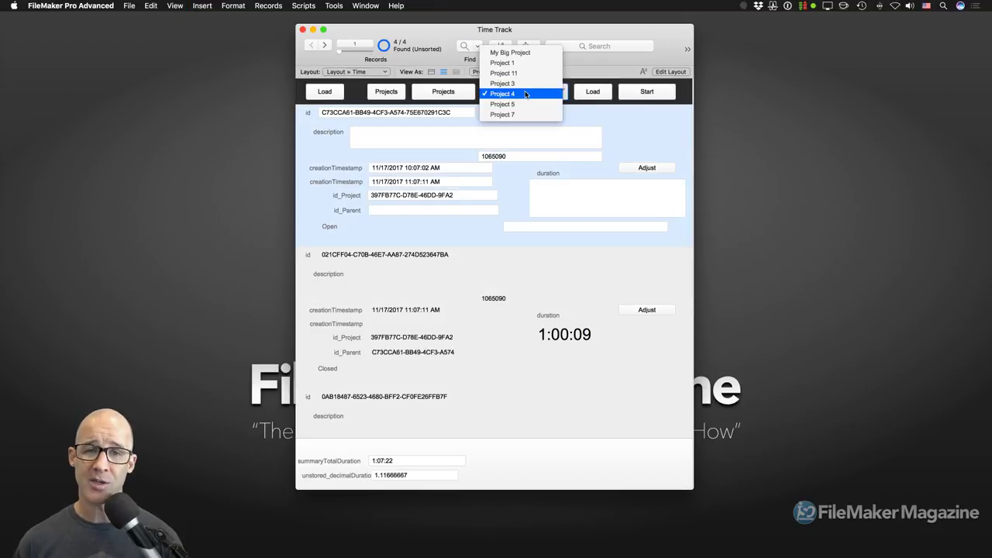
{"action": "left_click", "coordinate": [524, 94]}
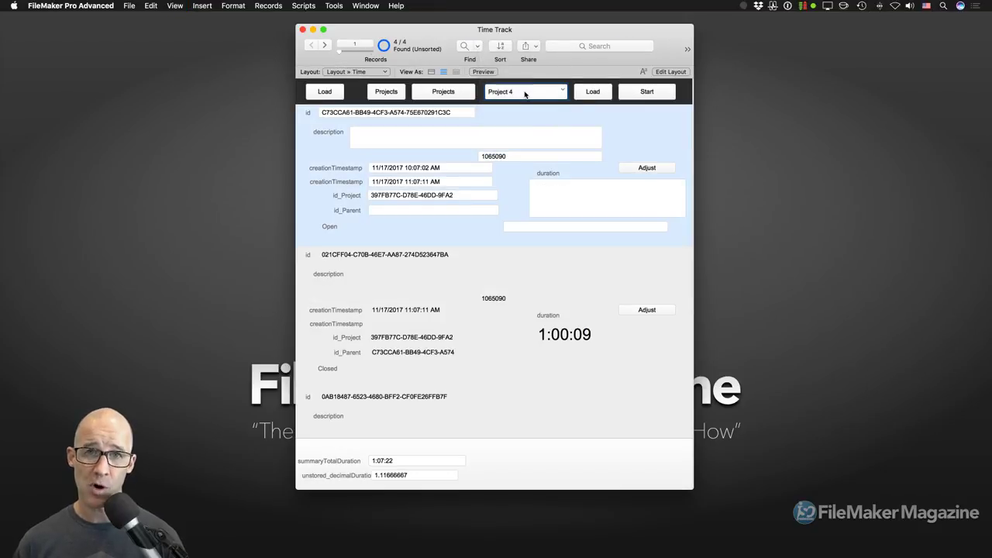
{"action": "left_click", "coordinate": [595, 96]}
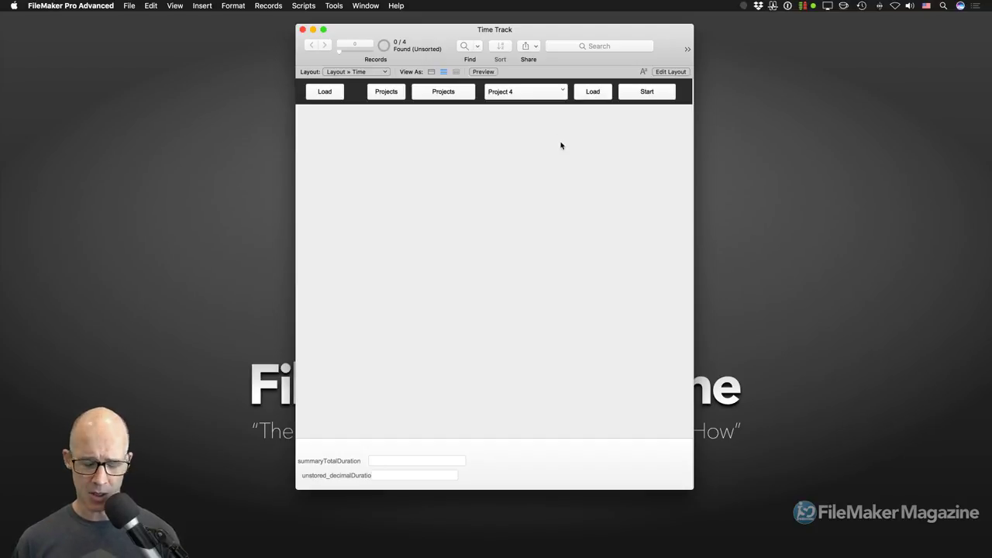
In Script Workspace, disable the Load script's Set Error Capture [On] step with Cmd-/.
{"action": "key", "text": "super+shift+s"}
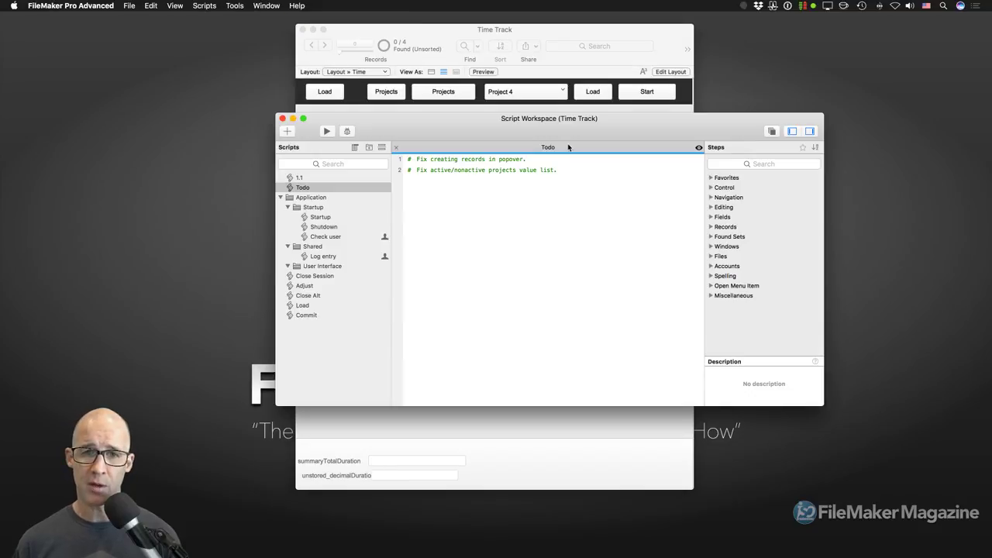
{"action": "left_click", "coordinate": [316, 307]}
{"action": "left_click_drag", "start_coordinate": [518, 126], "coordinate": [636, 147]}
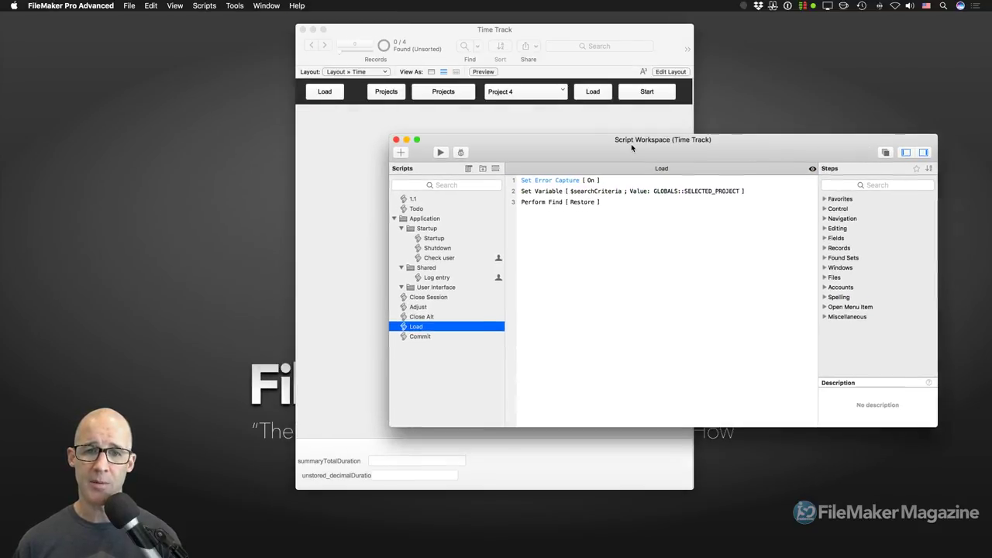
{"action": "left_click", "coordinate": [506, 180]}
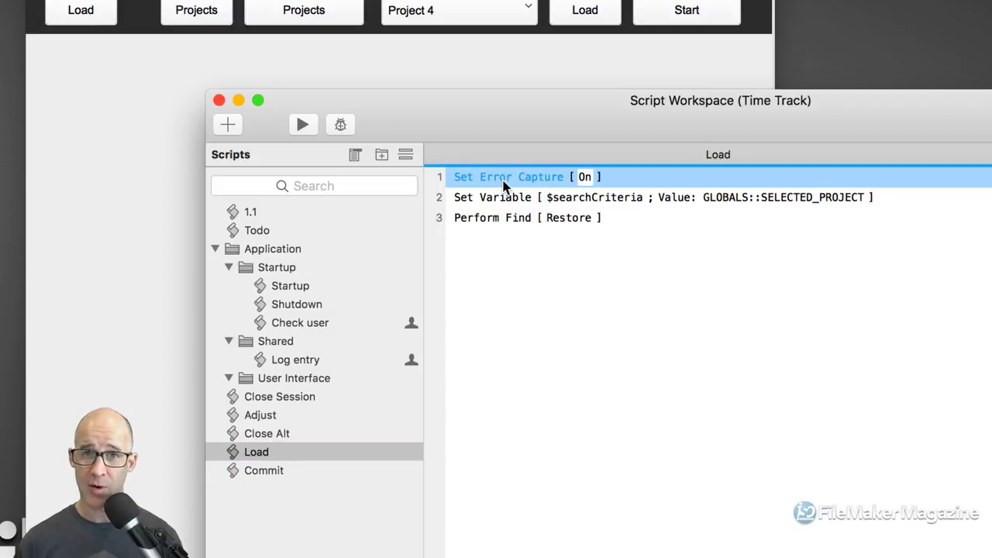
{"action": "key", "text": "super+slash"}
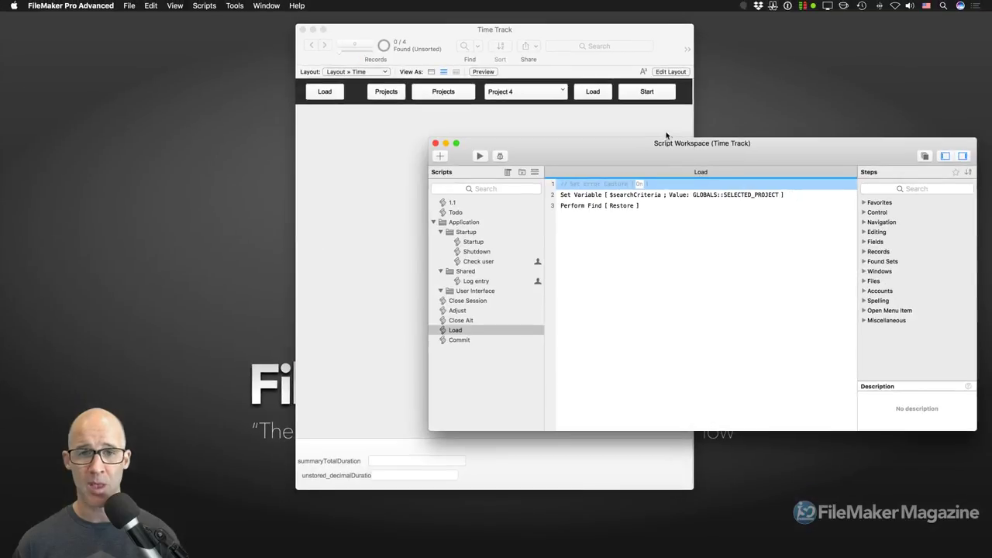
Load Project 4's records again and choose Modify Find in the no-records alert.
{"action": "left_click", "coordinate": [405, 73]}
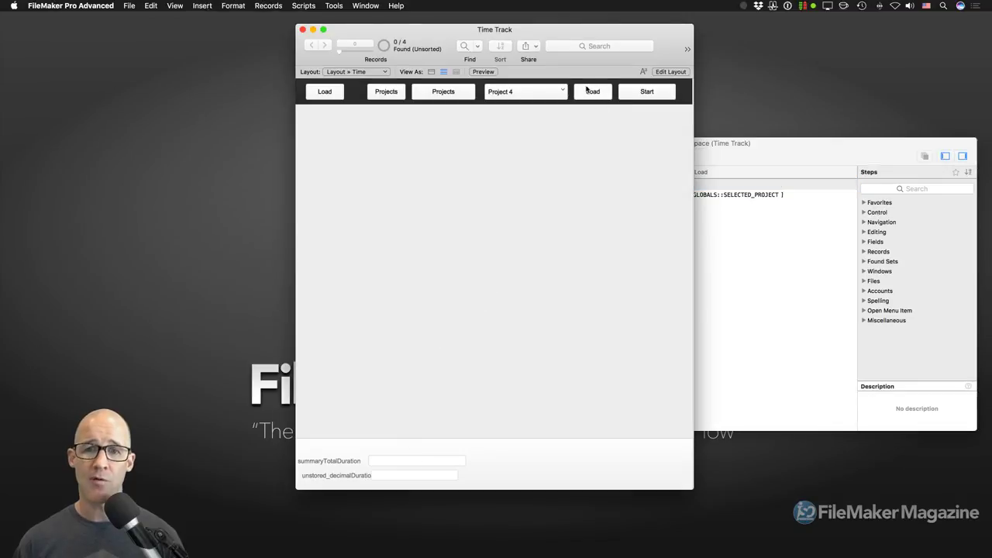
{"action": "left_click", "coordinate": [593, 93]}
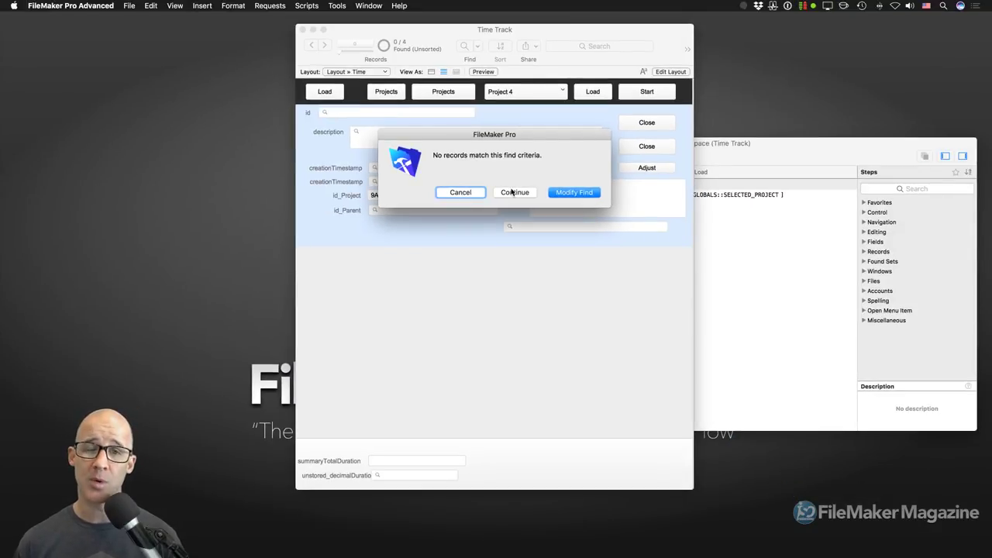
{"action": "left_click", "coordinate": [573, 195]}
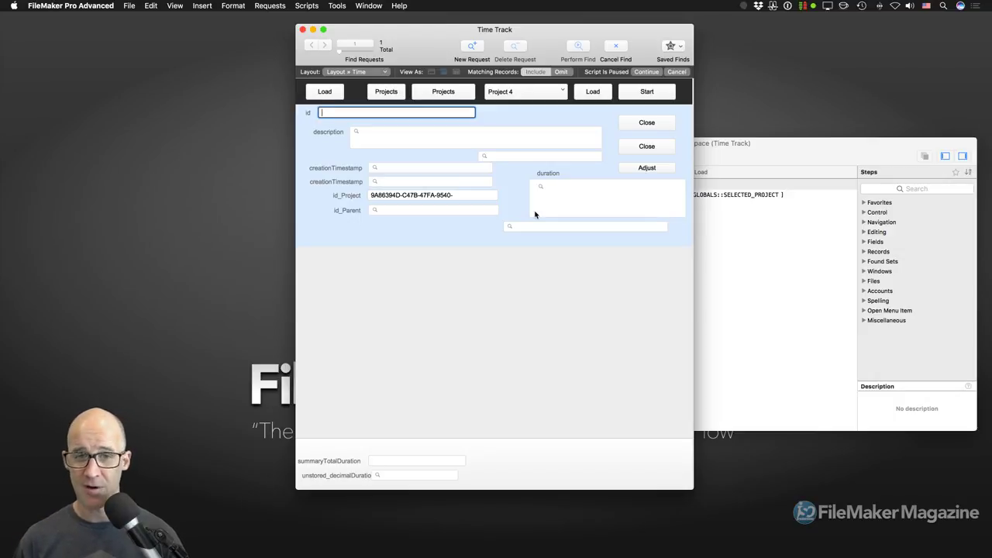
Leave Find mode, then re-enable and save the Set Error Capture step in the Load script.
{"action": "key", "text": "super+b"}
{"action": "left_click", "coordinate": [731, 260]}
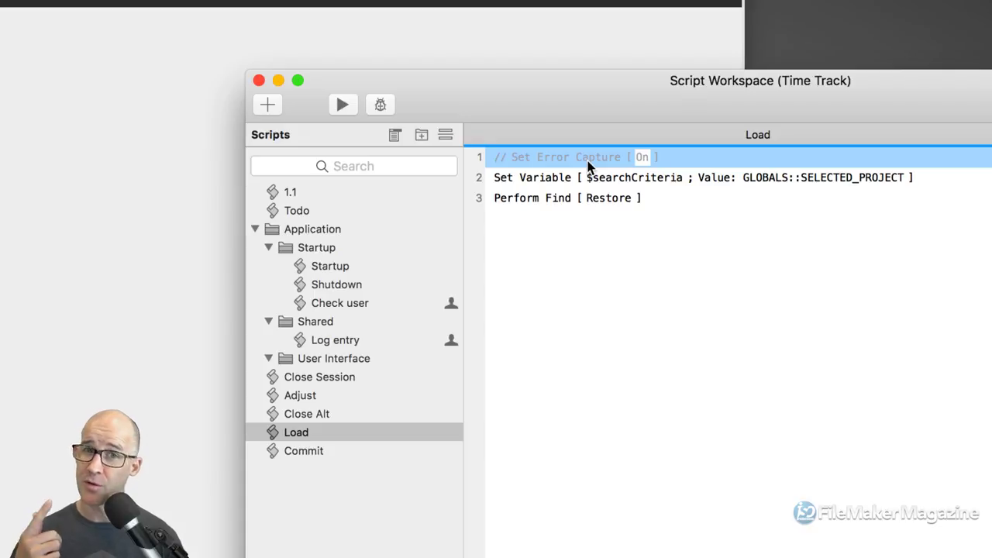
{"action": "key", "text": "super+slash"}
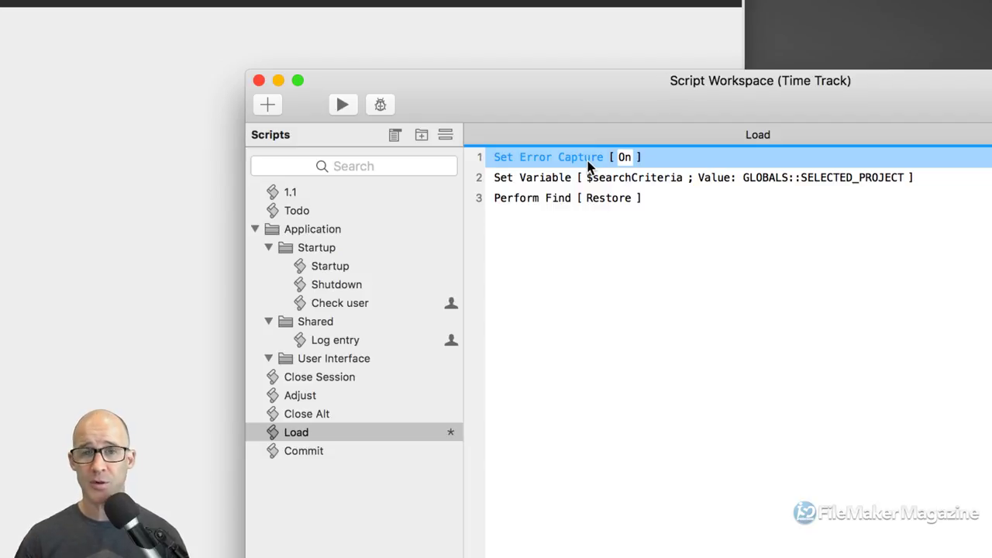
{"action": "key", "text": "super+s"}
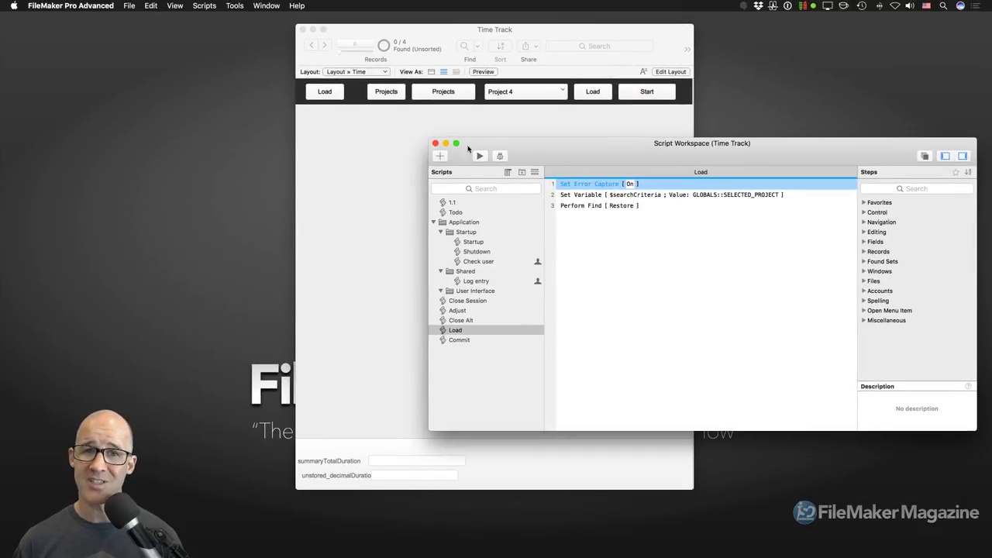
Choose Project 3 in the header popup and load its time records.
{"action": "left_click", "coordinate": [409, 133]}
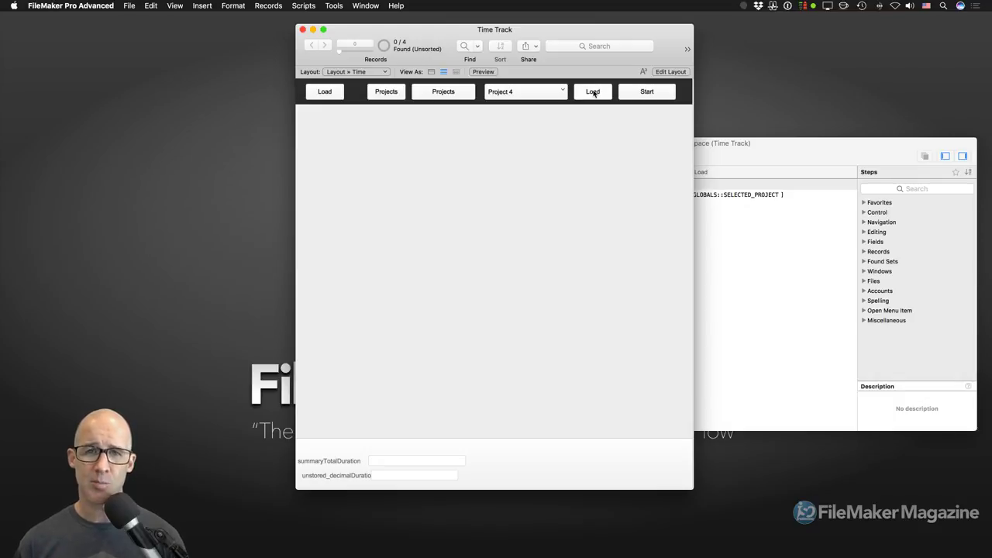
{"action": "left_click", "coordinate": [521, 91]}
{"action": "left_click", "coordinate": [519, 83]}
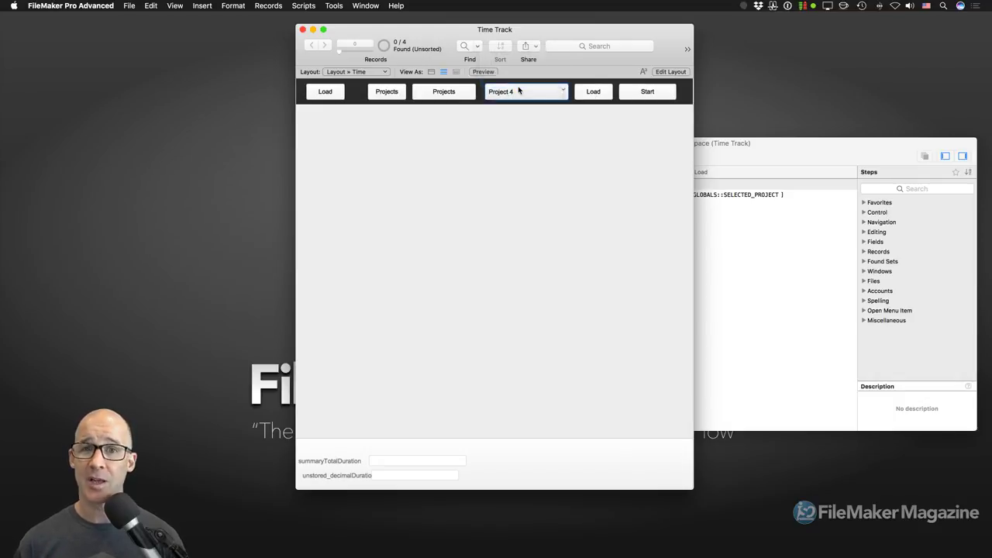
{"action": "left_click", "coordinate": [594, 94]}
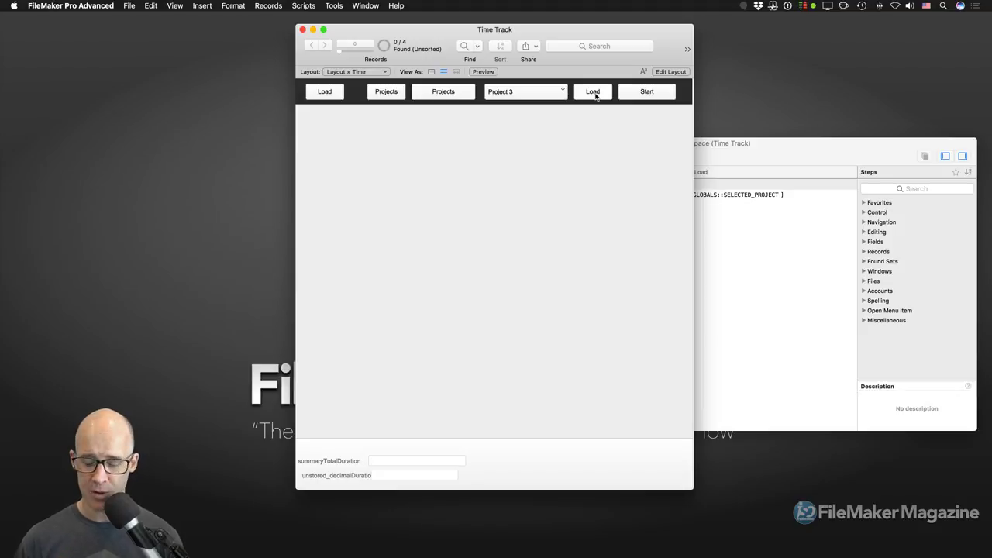
Enter Layout mode, enlarge the Time Track window, and start then cancel a new layout part.
{"action": "key", "text": "super+l"}
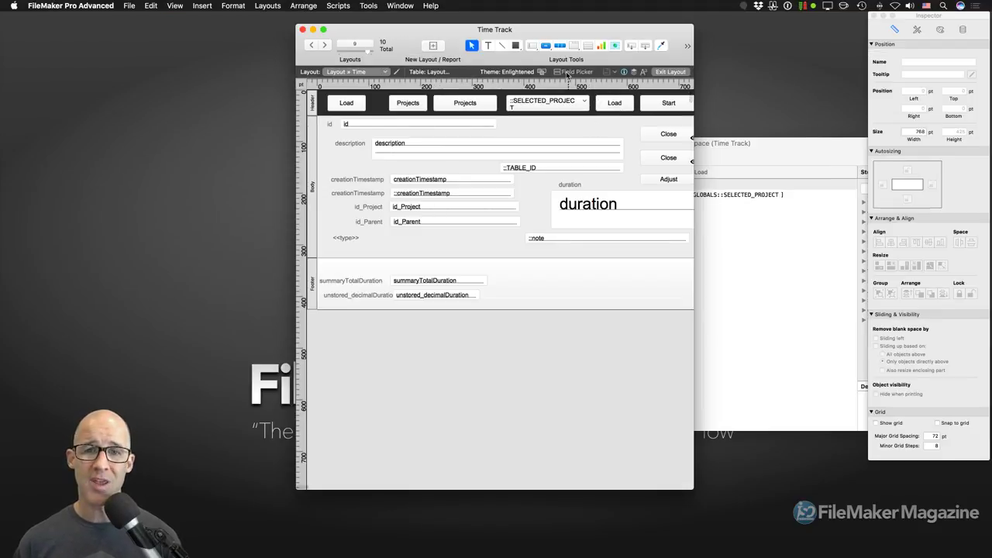
{"action": "left_click_drag", "start_coordinate": [560, 38], "coordinate": [539, 35]}
{"action": "left_click_drag", "start_coordinate": [673, 487], "coordinate": [732, 490]}
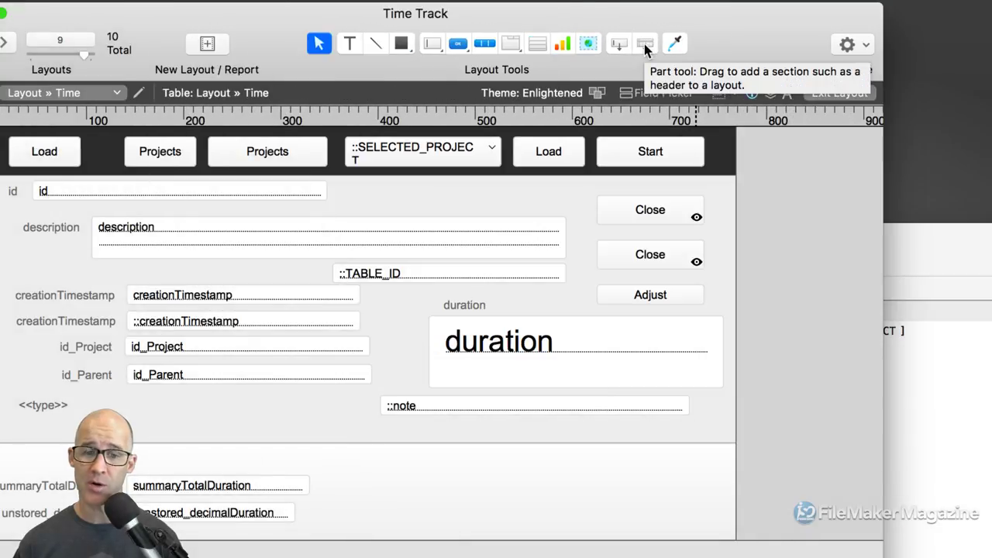
{"action": "left_click_drag", "start_coordinate": [645, 46], "coordinate": [529, 433]}
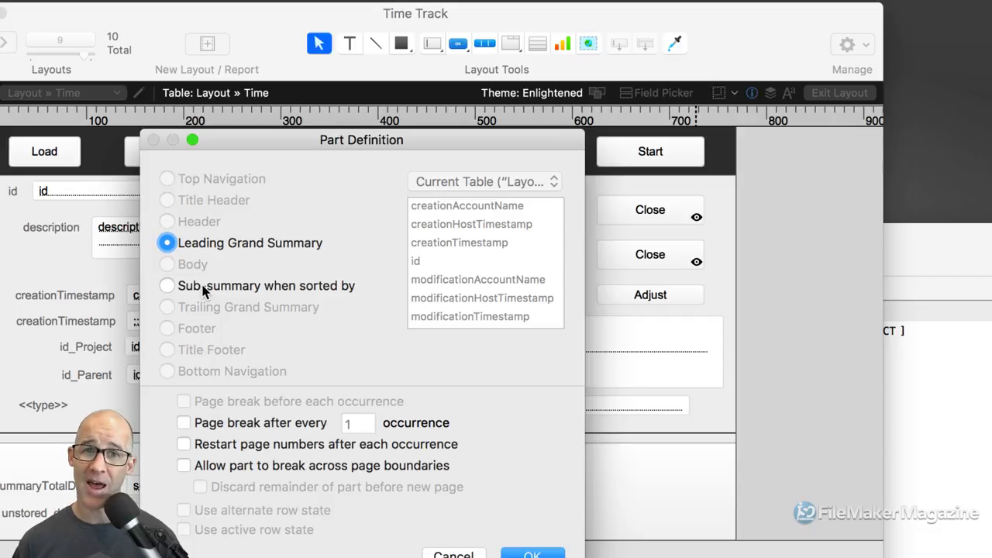
{"action": "left_click_drag", "start_coordinate": [483, 166], "coordinate": [581, 51]}
{"action": "left_click", "coordinate": [571, 442]}
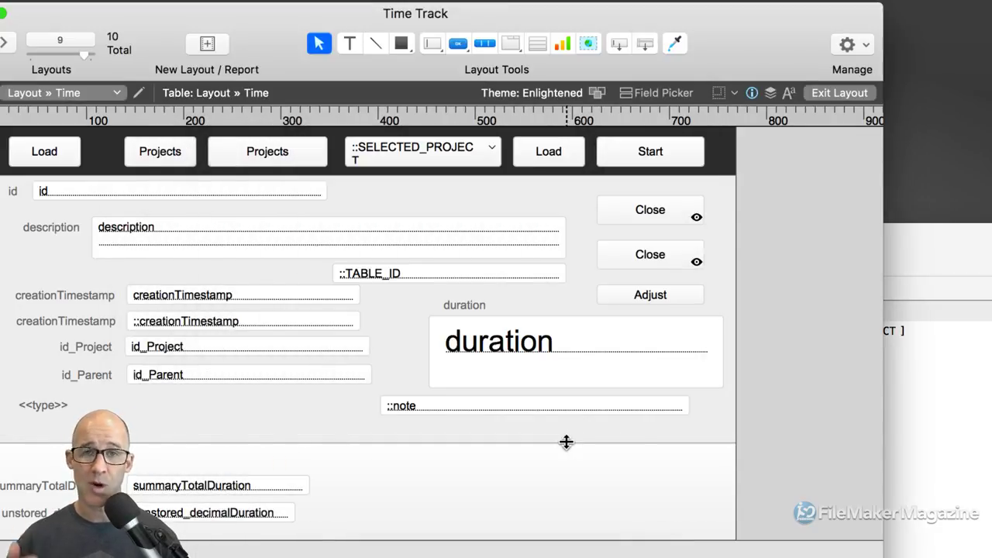
Add a Trailing Grand Summary part below the body of the Time layout.
{"action": "left_click_drag", "start_coordinate": [645, 43], "coordinate": [428, 462]}
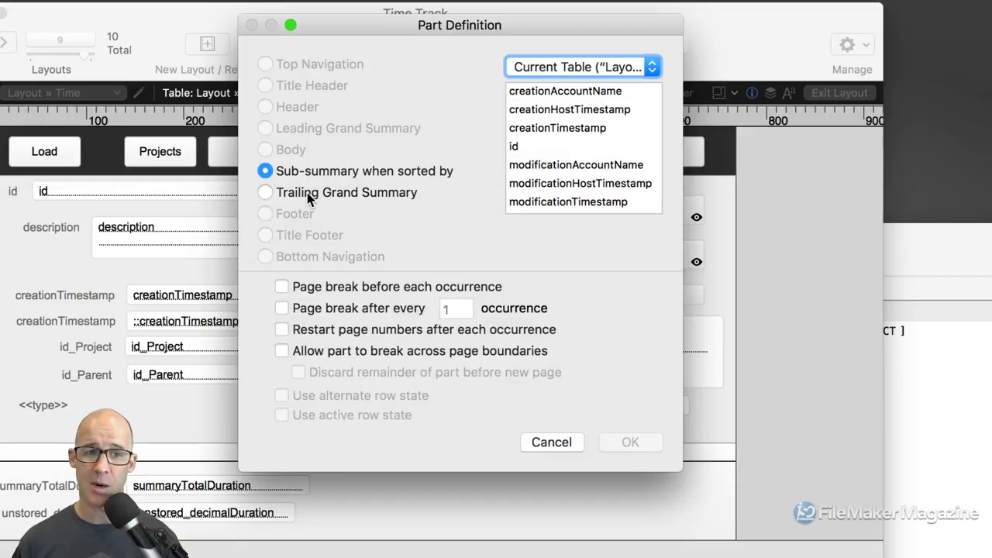
{"action": "left_click", "coordinate": [309, 198]}
{"action": "left_click", "coordinate": [630, 442]}
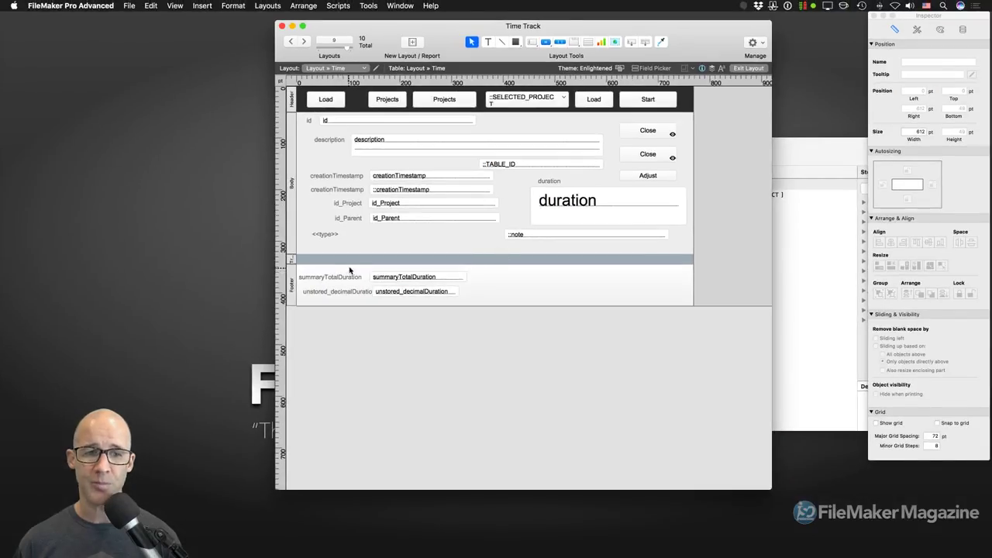
Stretch the Trailing Grand Summary to about 189 pt, preview it in Browse mode, and return to Layout mode.
{"action": "left_click_drag", "start_coordinate": [350, 265], "coordinate": [350, 392]}
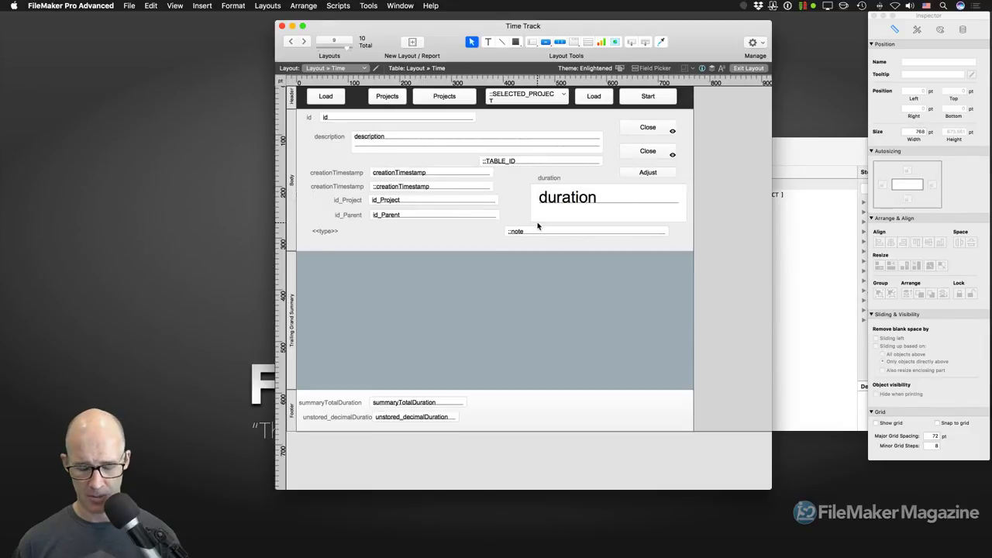
{"action": "key", "text": "super+b"}
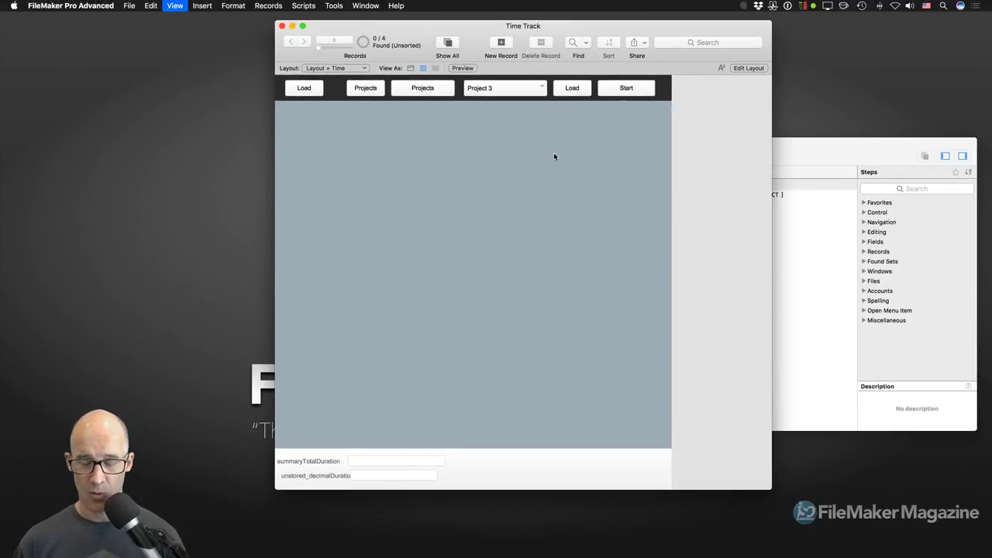
{"action": "key", "text": "super+l"}
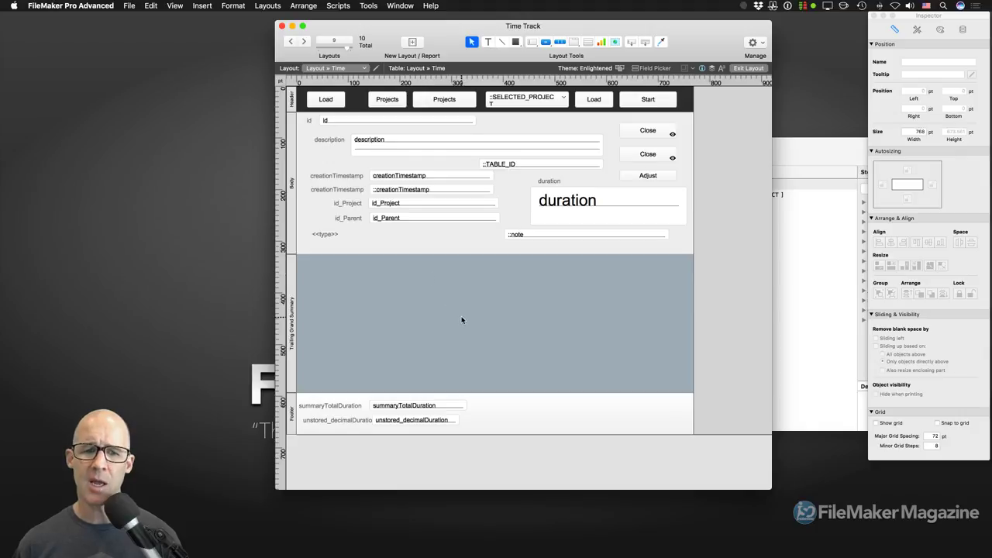
Draw a 'Show all' button in the Trailing Grand Summary with a single Show All Records step.
{"action": "left_click", "coordinate": [546, 41]}
{"action": "left_click_drag", "start_coordinate": [422, 271], "coordinate": [548, 298]}
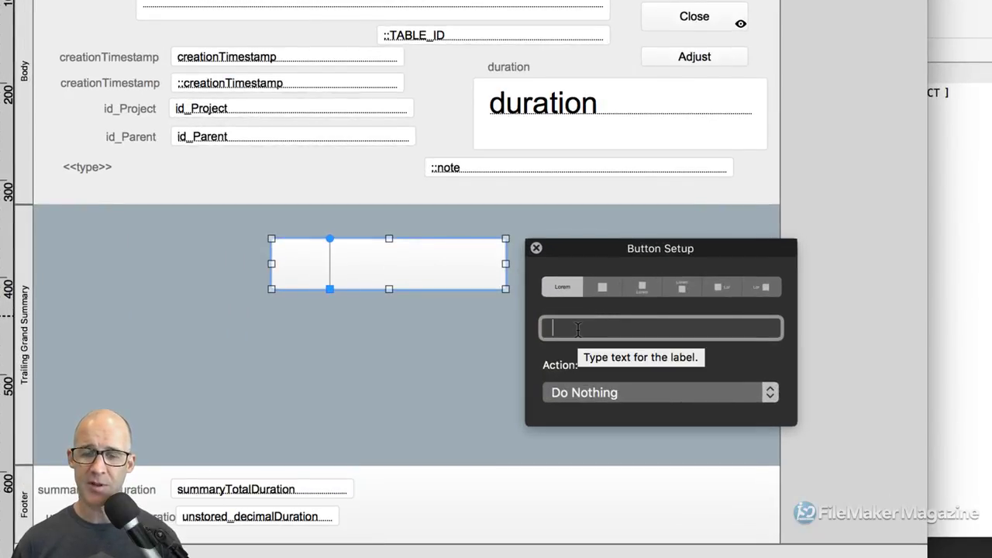
{"action": "type", "text": "Show all"}
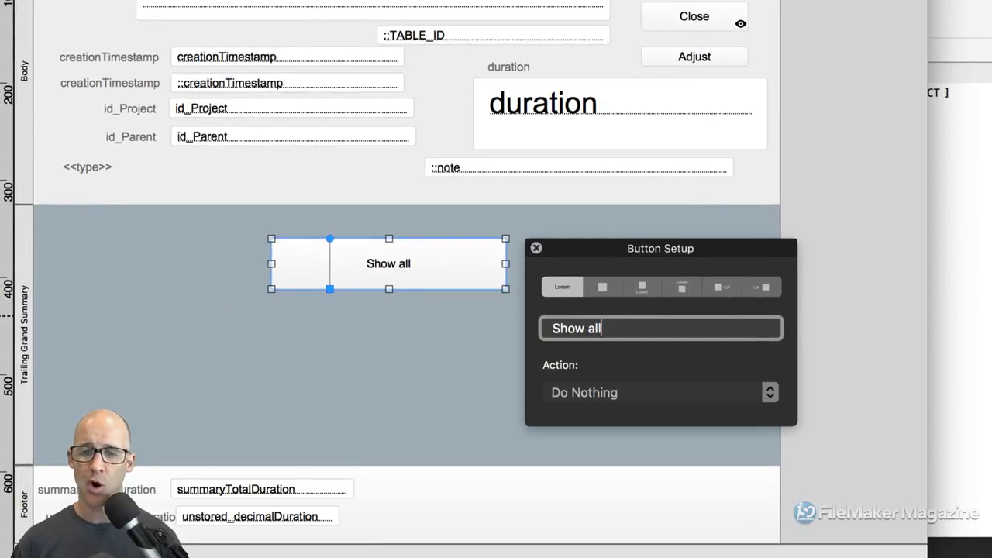
{"action": "left_click", "coordinate": [599, 398]}
{"action": "left_click", "coordinate": [610, 421]}
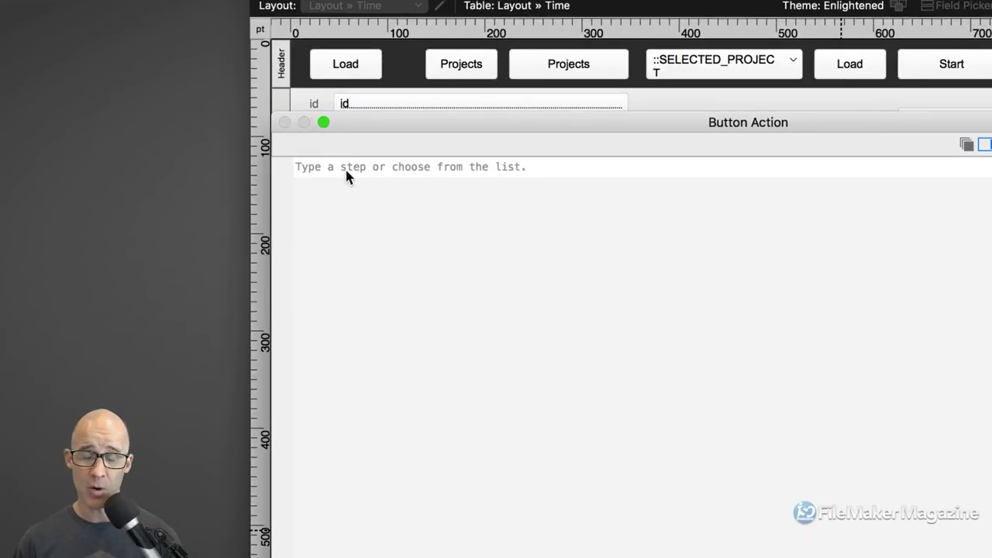
{"action": "type", "text": "sho"}
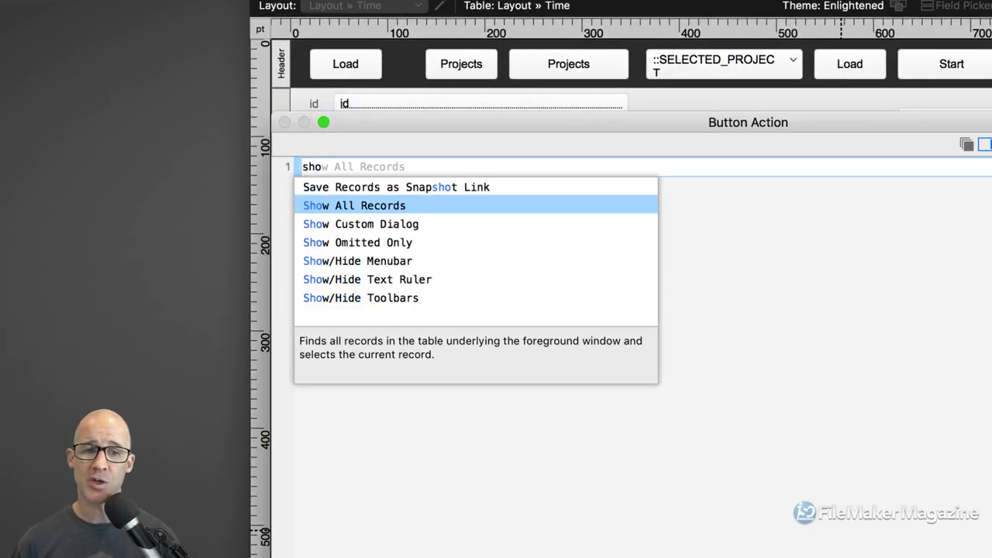
{"action": "key", "text": "Return"}
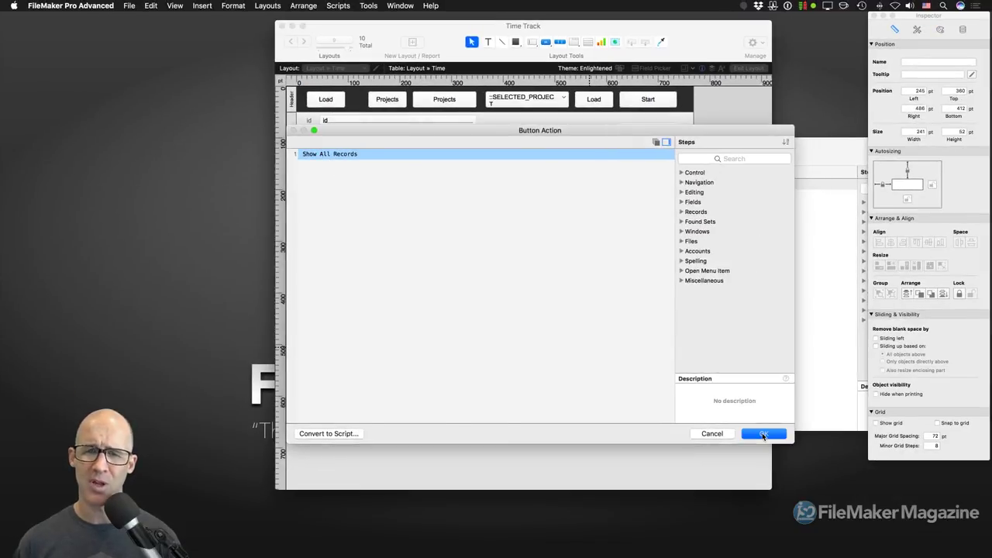
{"action": "left_click", "coordinate": [763, 435]}
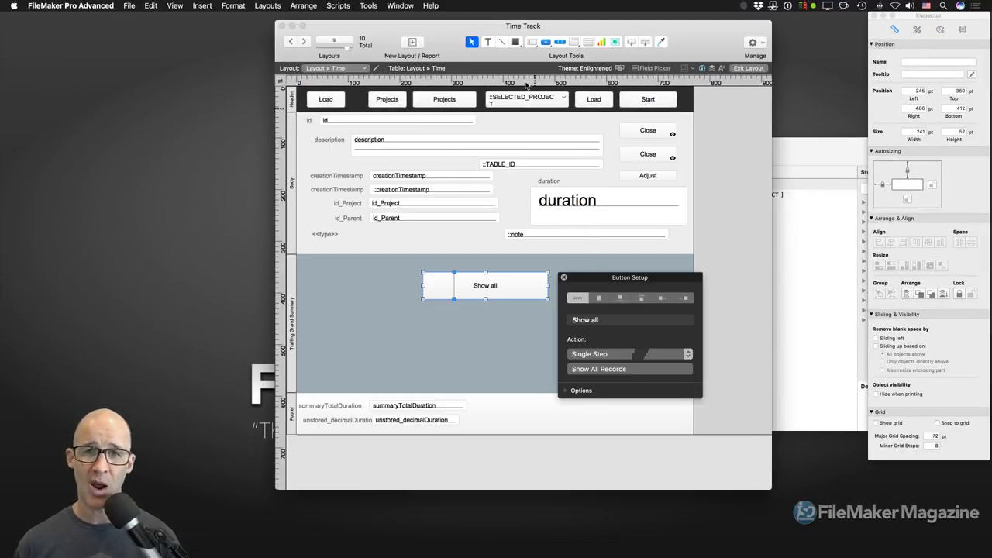
Add a text box above the Show all button reading 'Sorry, no found records.'.
{"action": "left_click", "coordinate": [489, 41]}
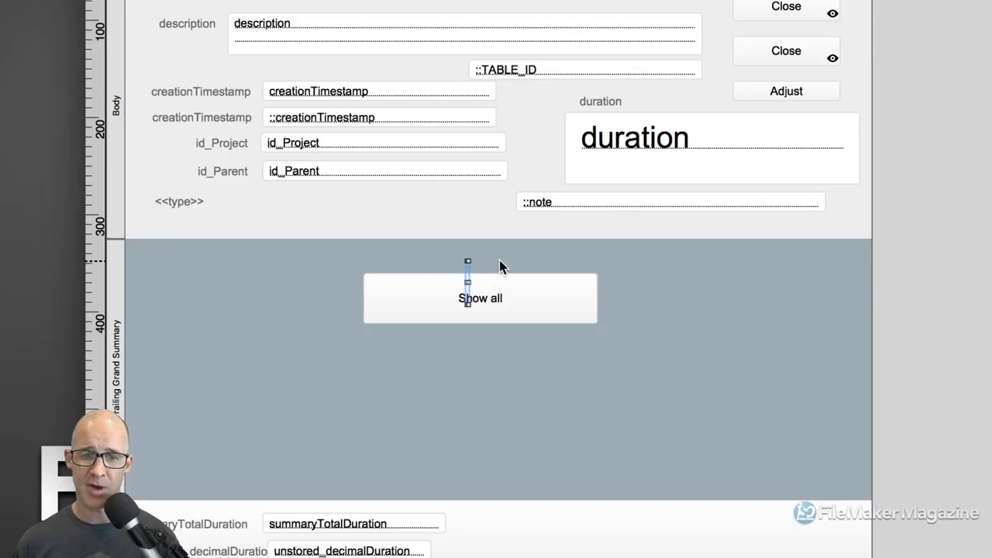
{"action": "mouse_move", "coordinate": [466, 260]}
{"action": "left_mouse_down"}
{"action": "mouse_move", "coordinate": [470, 282]}
{"action": "mouse_move", "coordinate": [609, 304]}
{"action": "left_mouse_up"}
{"action": "left_click_drag", "start_coordinate": [518, 273], "coordinate": [472, 256]}
{"action": "left_click", "coordinate": [473, 256]}
{"action": "key", "text": "BackSpace"}
{"action": "type", "text": "rry, no"}
{"action": "type", "text": " records"}
{"action": "key", "text": "BackSpace"}
{"action": "key", "text": "BackSpace"}
{"action": "key", "text": "BackSpace"}
{"action": "key", "text": "BackSpace"}
{"action": "key", "text": "BackSpace"}
{"action": "key", "text": "BackSpace"}
{"action": "key", "text": "BackSpace"}
{"action": "key", "text": "BackSpace"}
{"action": "type", "text": "t found recors"}
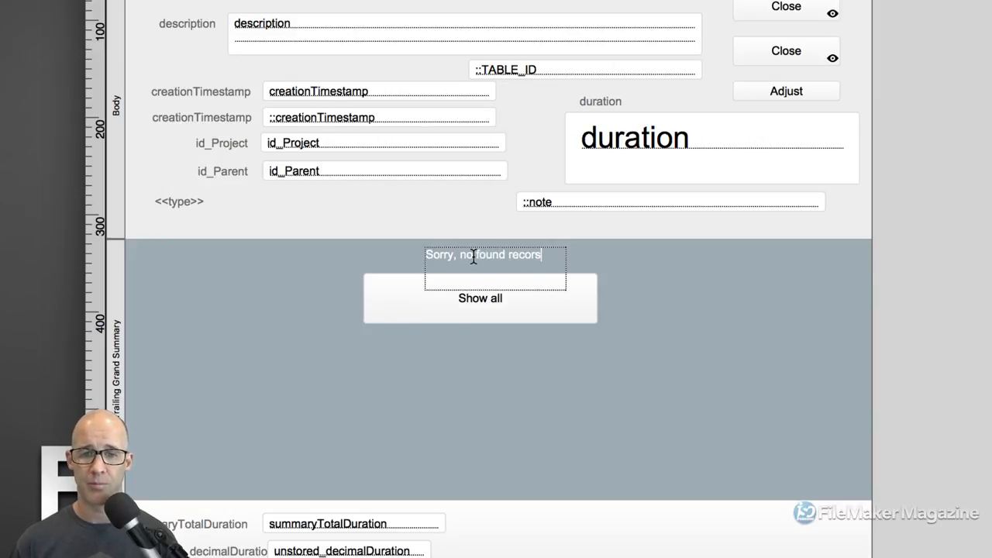
{"action": "key", "text": "BackSpace"}
{"action": "type", "text": "ds."}
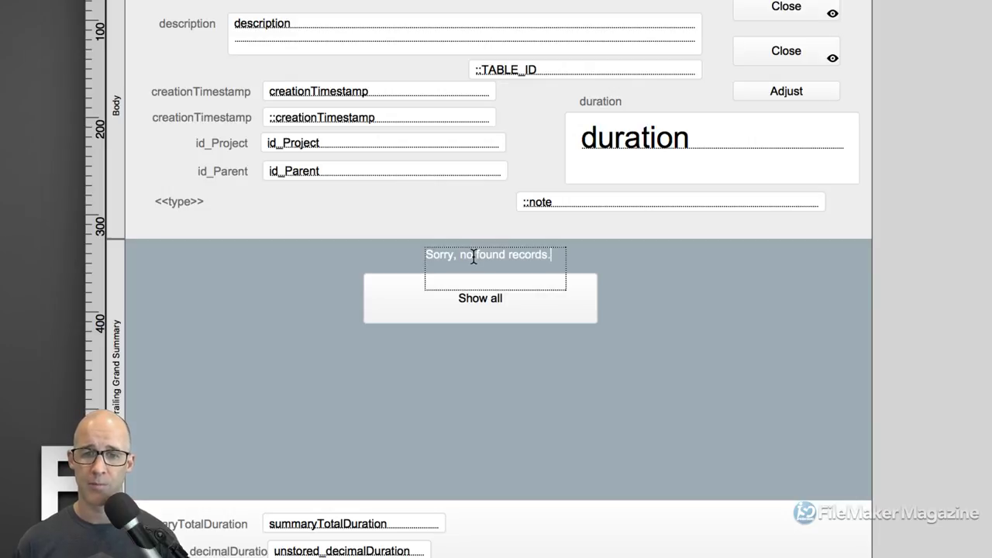
{"action": "key", "text": "Escape"}
Lower the button, place the message just above it, enlarge its font, and widen it to one line.
{"action": "left_click_drag", "start_coordinate": [508, 277], "coordinate": [497, 306]}
{"action": "left_click_drag", "start_coordinate": [506, 263], "coordinate": [495, 268]}
{"action": "key", "text": "super+shift+period"}
{"action": "key", "text": "super+shift+period"}
{"action": "key", "text": "super+shift+period"}
{"action": "left_click_drag", "start_coordinate": [555, 274], "coordinate": [492, 280]}
{"action": "key", "text": "super+b"}
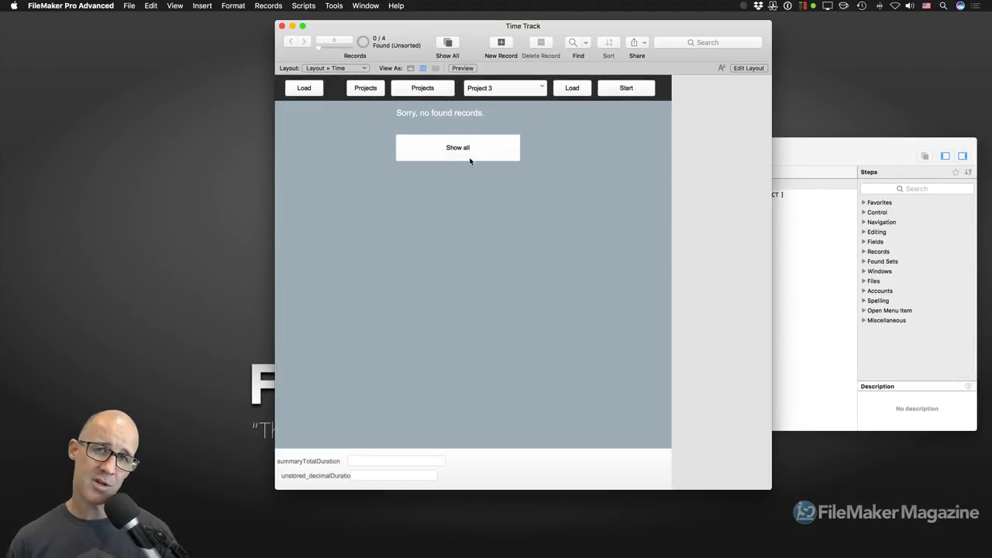
{"action": "left_click", "coordinate": [527, 91]}
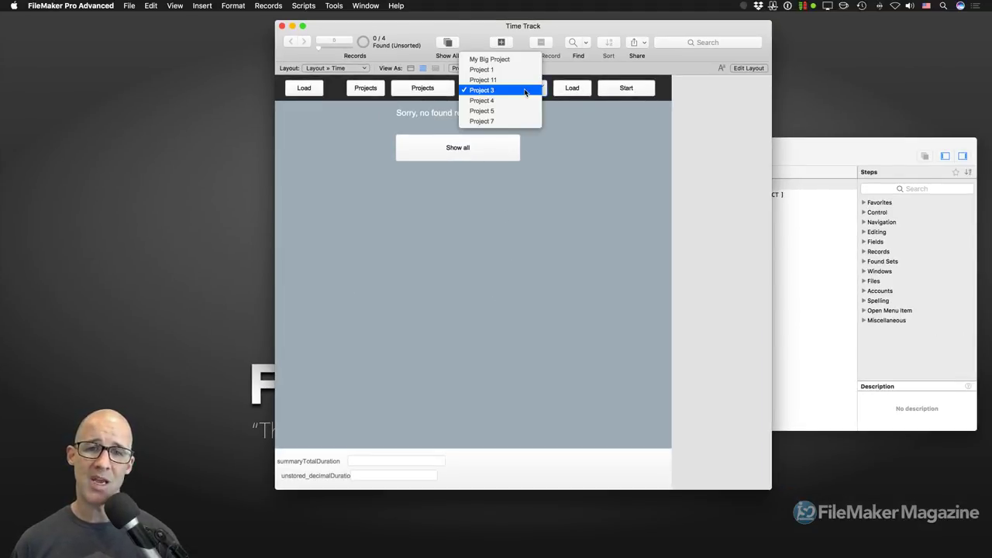
{"action": "left_click", "coordinate": [515, 101]}
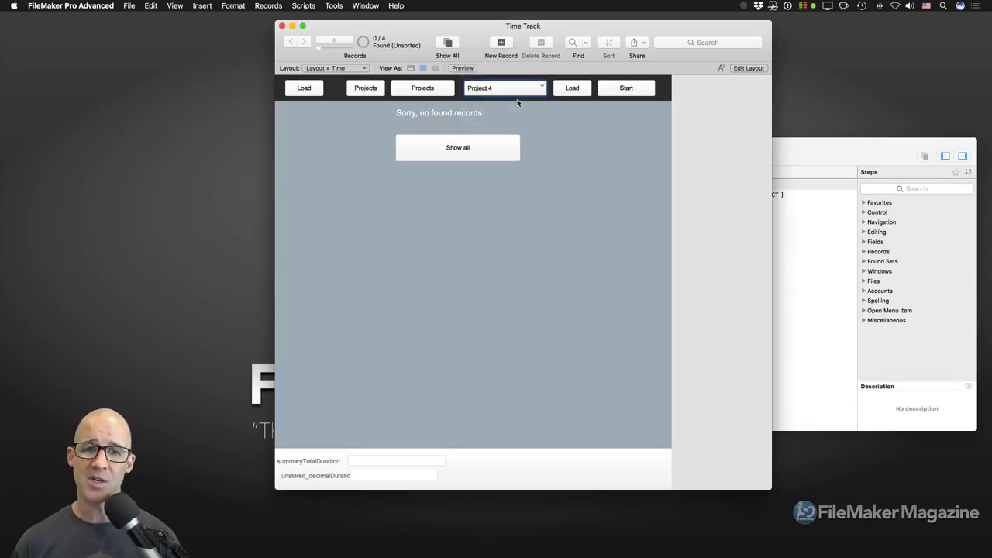
{"action": "left_click", "coordinate": [578, 91]}
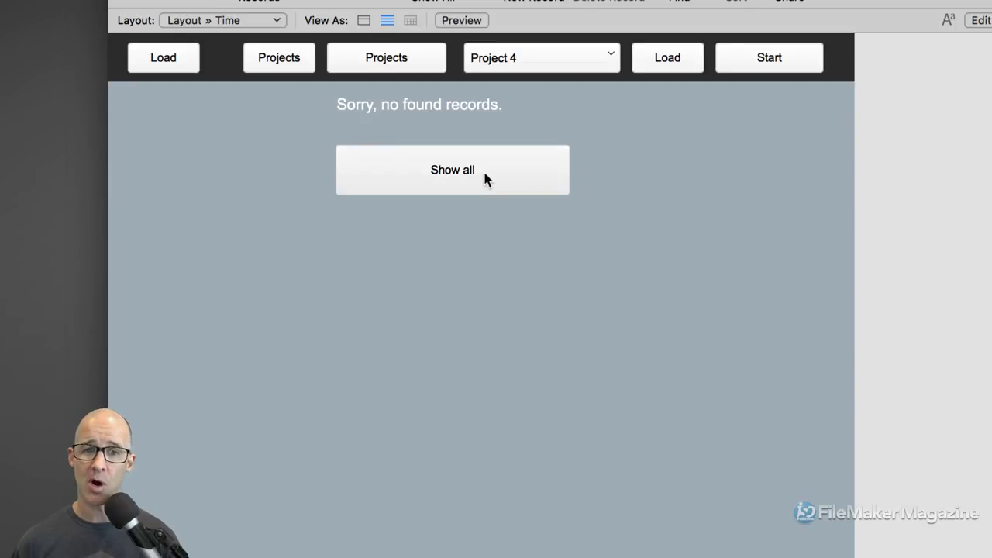
{"action": "left_click", "coordinate": [484, 172]}
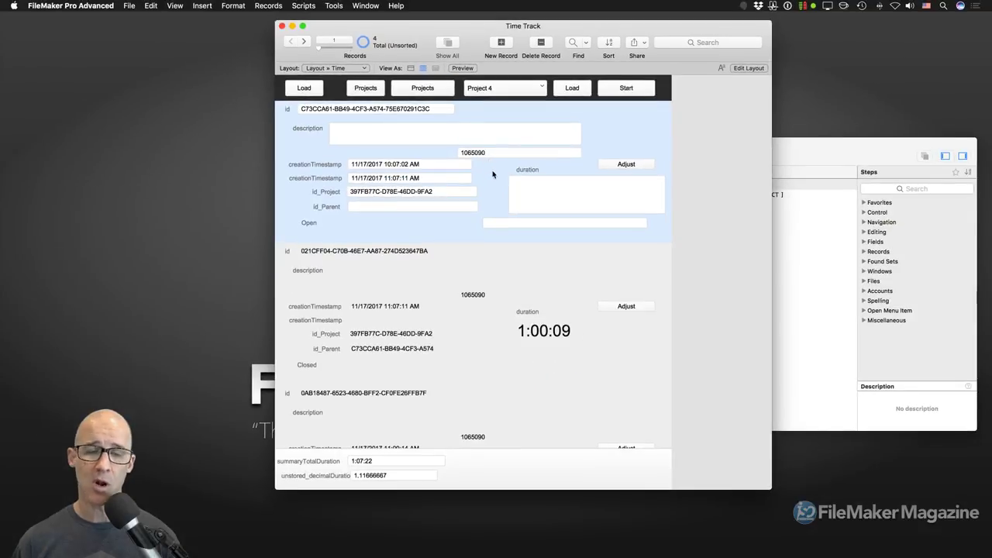
{"action": "scroll", "coordinate": [521, 221], "scroll_direction": "down", "scroll_amount": 8}
{"action": "scroll", "coordinate": [493, 175], "scroll_direction": "down", "scroll_amount": 5}
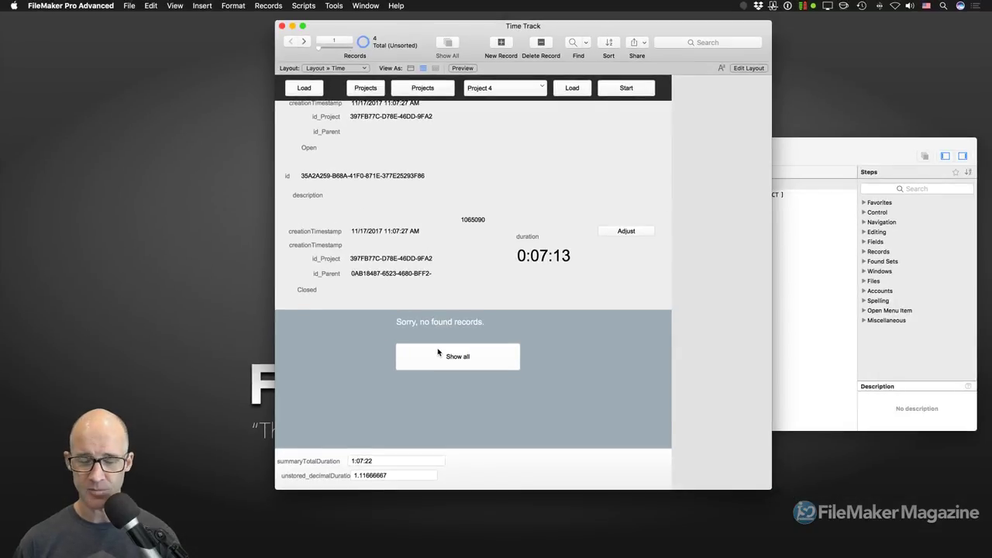
{"action": "key", "text": "super+l"}
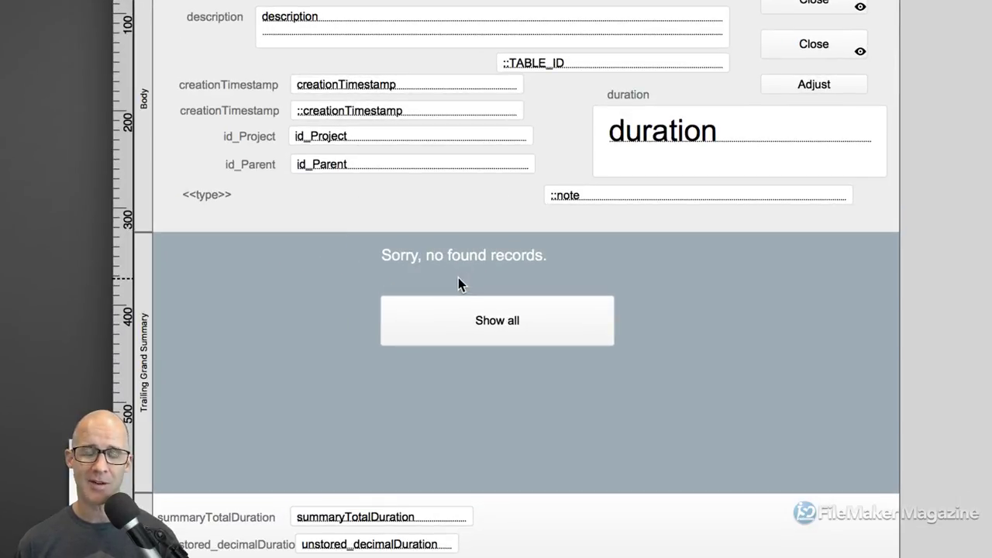
Hide the no-records message when Get ( FoundCount ) is true, applying it in Find mode too.
{"action": "left_click", "coordinate": [452, 255]}
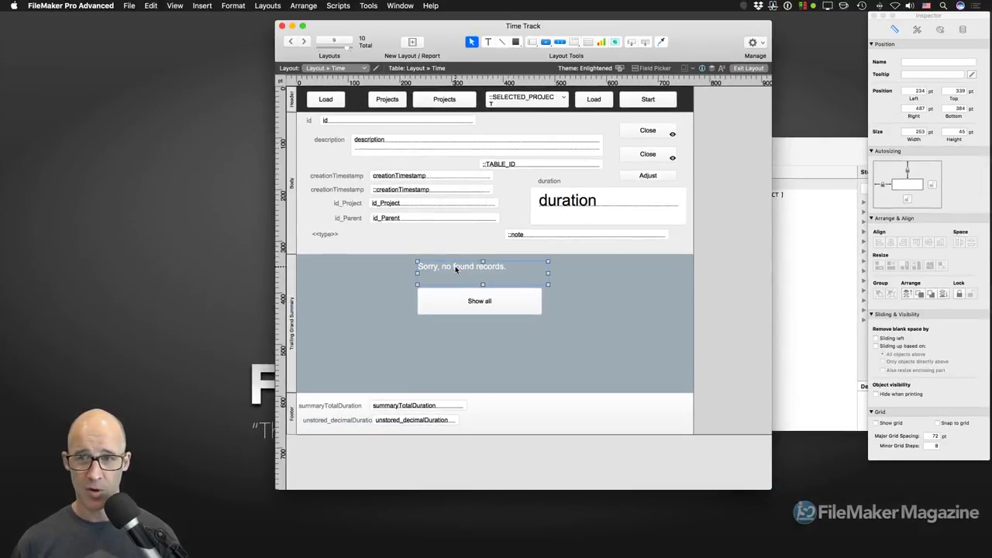
{"action": "left_click_drag", "start_coordinate": [924, 18], "coordinate": [305, 27]}
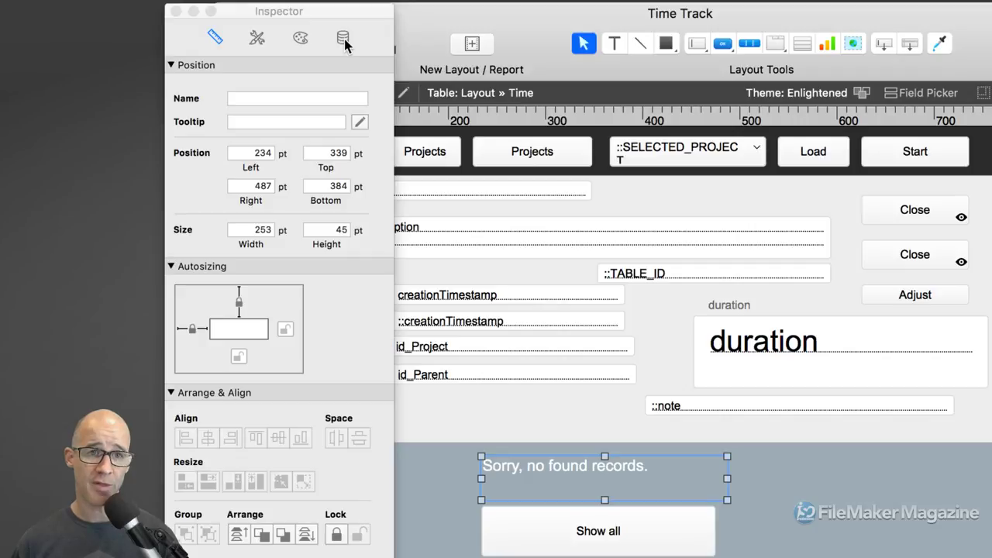
{"action": "left_click", "coordinate": [344, 40]}
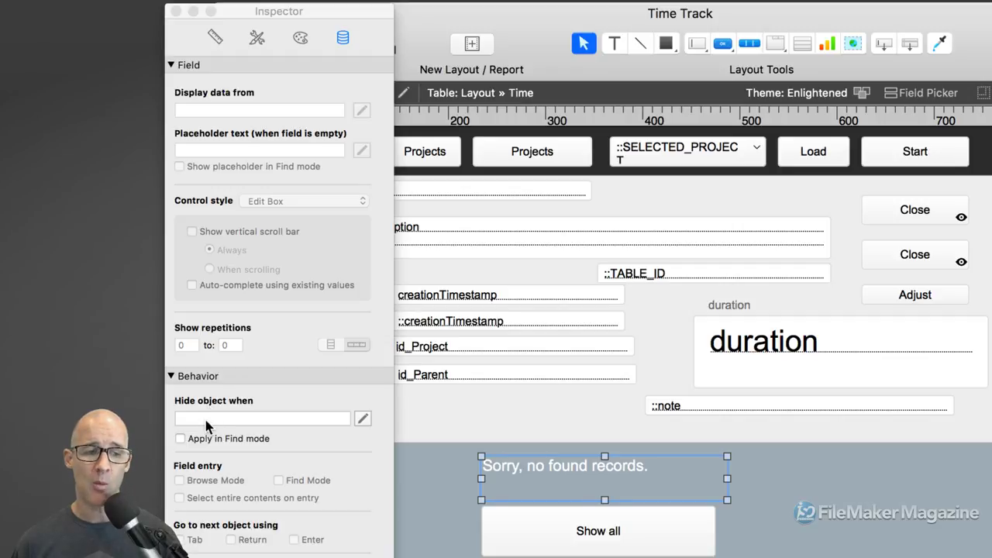
{"action": "left_click", "coordinate": [207, 420]}
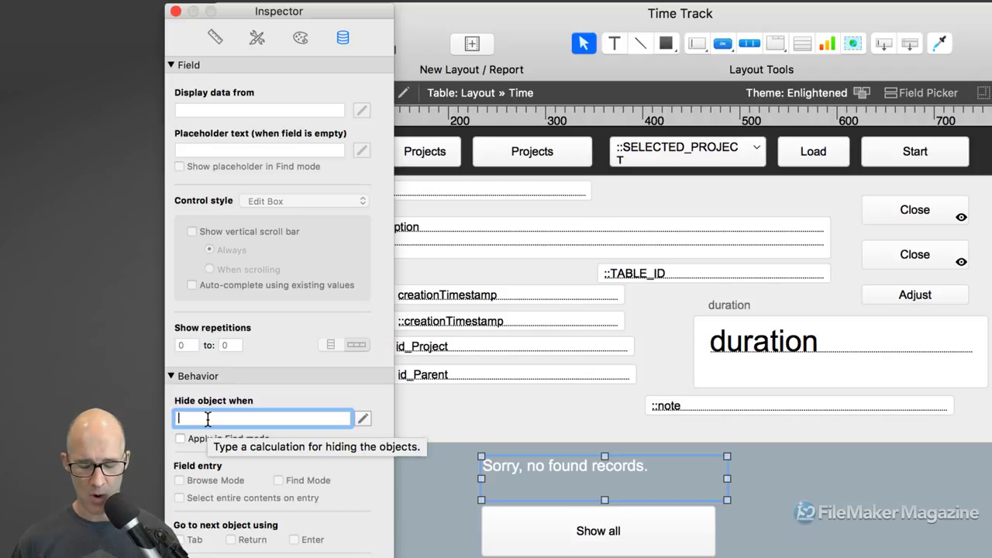
{"action": "type", "text": "get ( found"}
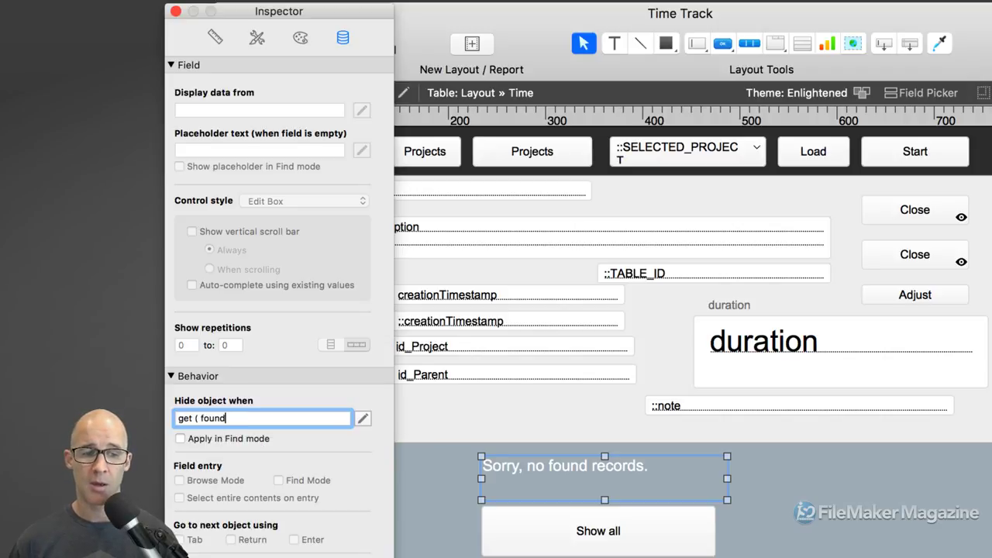
{"action": "type", "text": "count )"}
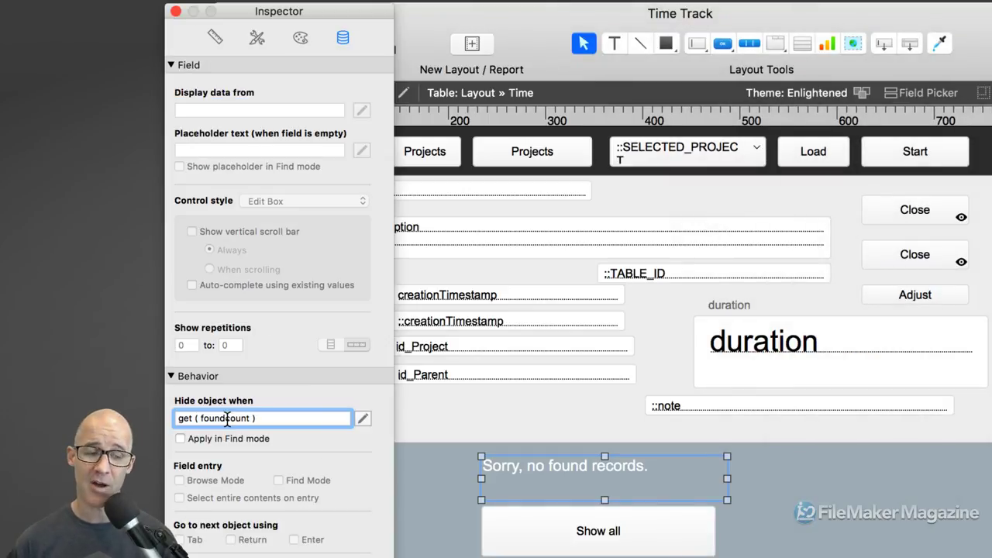
{"action": "left_click", "coordinate": [193, 440]}
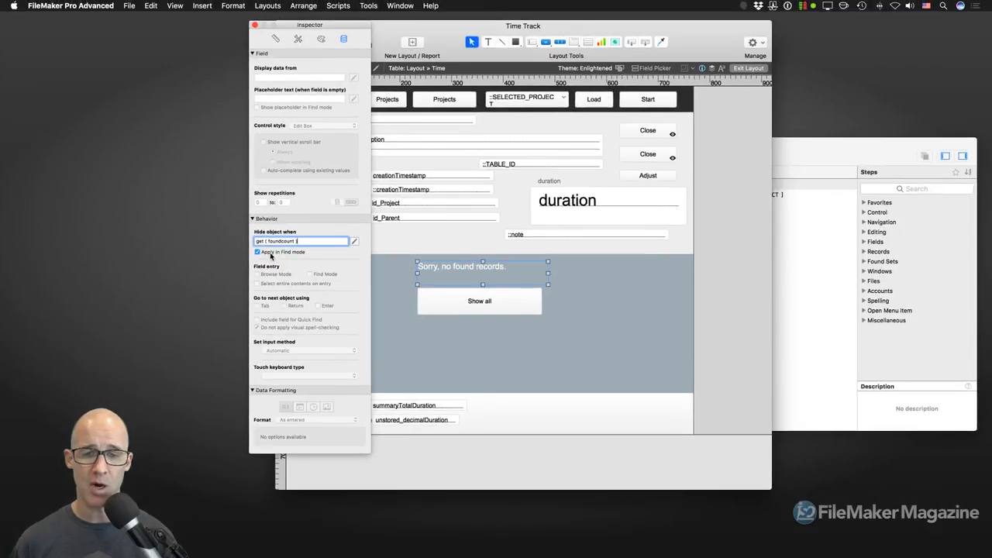
{"action": "key", "text": "super+a"}
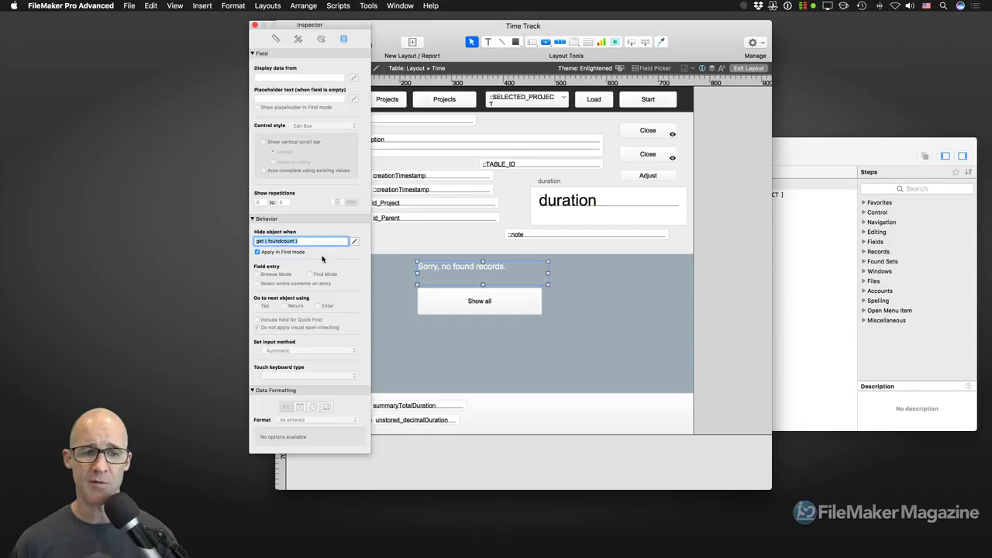
Apply the same hide condition to the Show all button and switch to Browse mode to test.
{"action": "left_click", "coordinate": [454, 303]}
{"action": "left_click", "coordinate": [279, 241]}
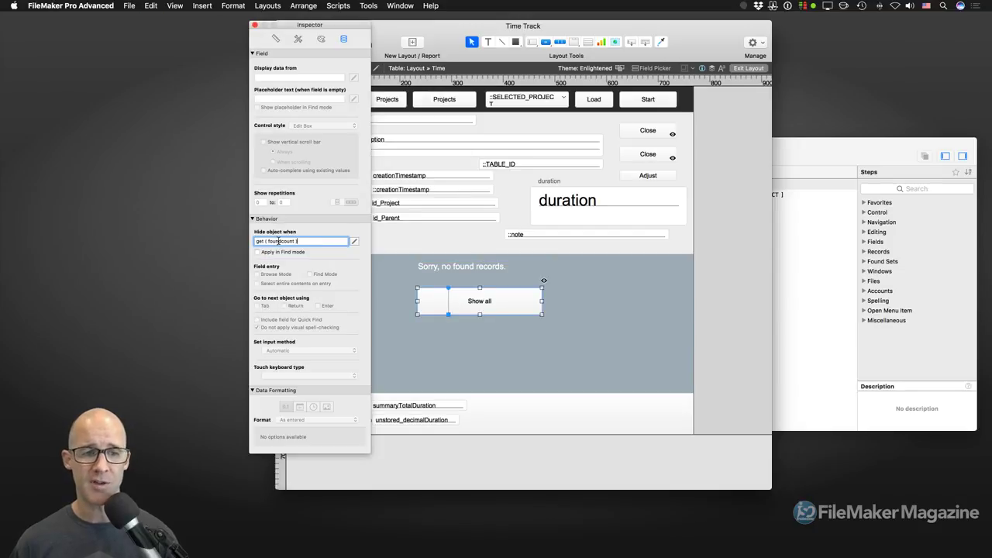
{"action": "left_click", "coordinate": [273, 252]}
{"action": "key", "text": "super+b"}
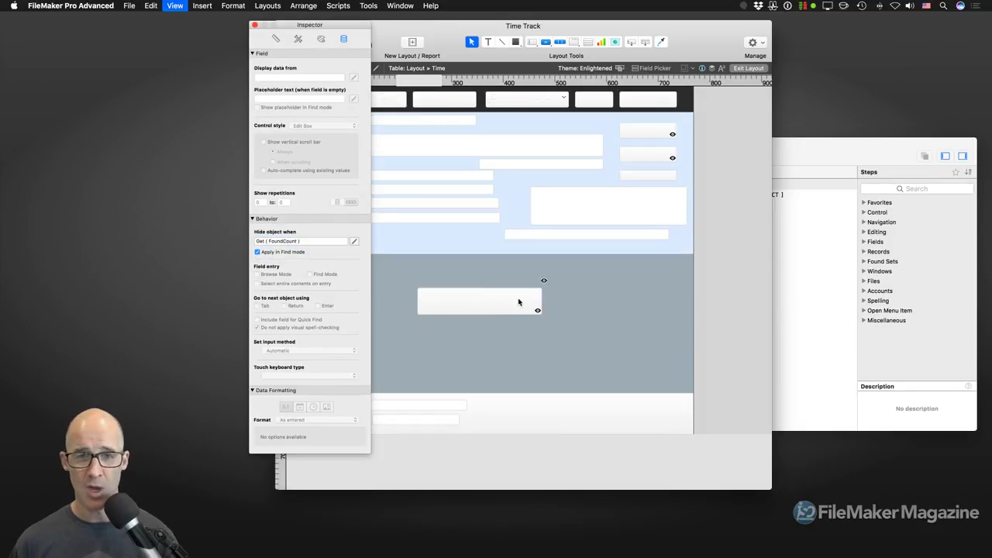
{"action": "scroll", "coordinate": [532, 299], "scroll_direction": "down", "scroll_amount": 5}
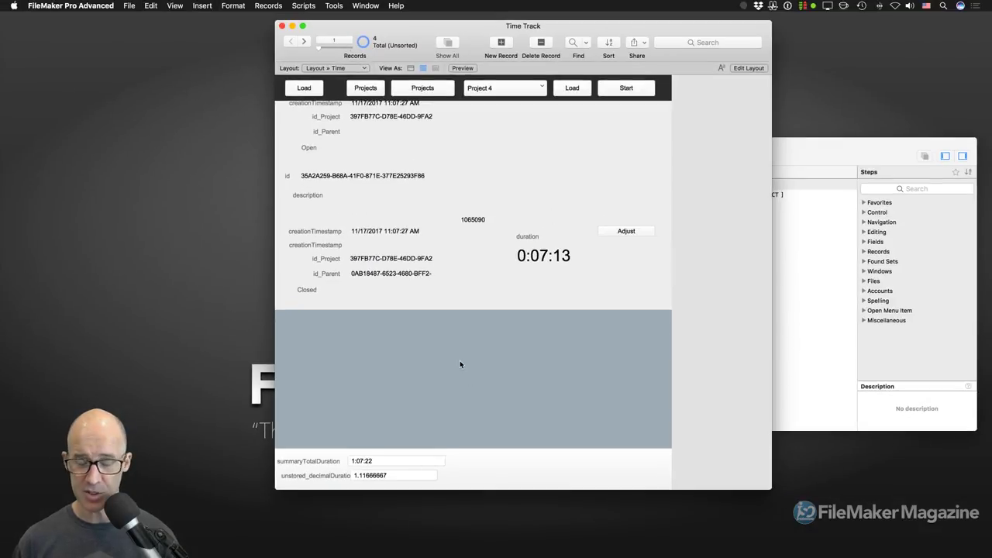
{"action": "key", "text": "super+l"}
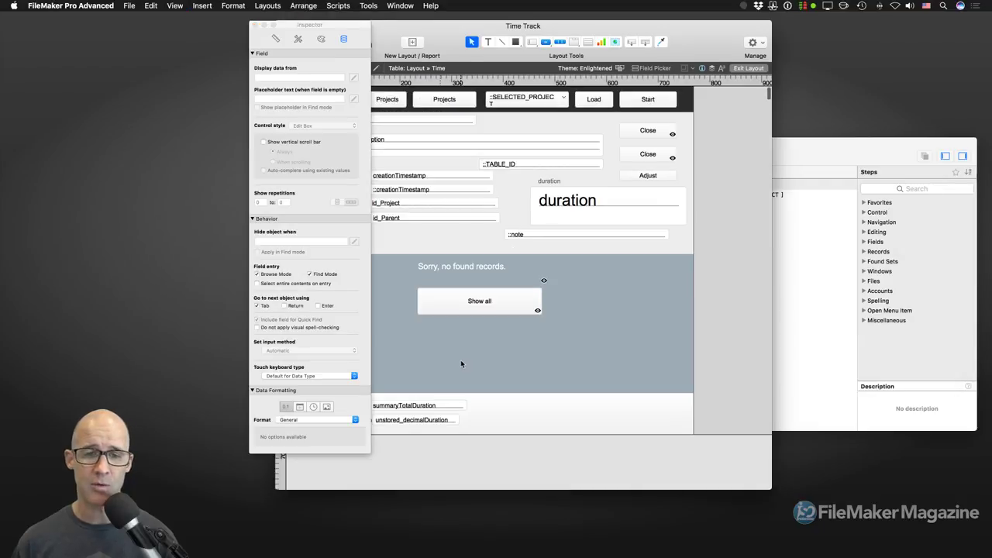
Move the no-records message and Show all button down, and duplicate the message above them.
{"action": "left_click", "coordinate": [471, 268]}
{"action": "left_click", "coordinate": [483, 307], "text": "shift"}
{"action": "left_click_drag", "start_coordinate": [485, 303], "coordinate": [489, 327]}
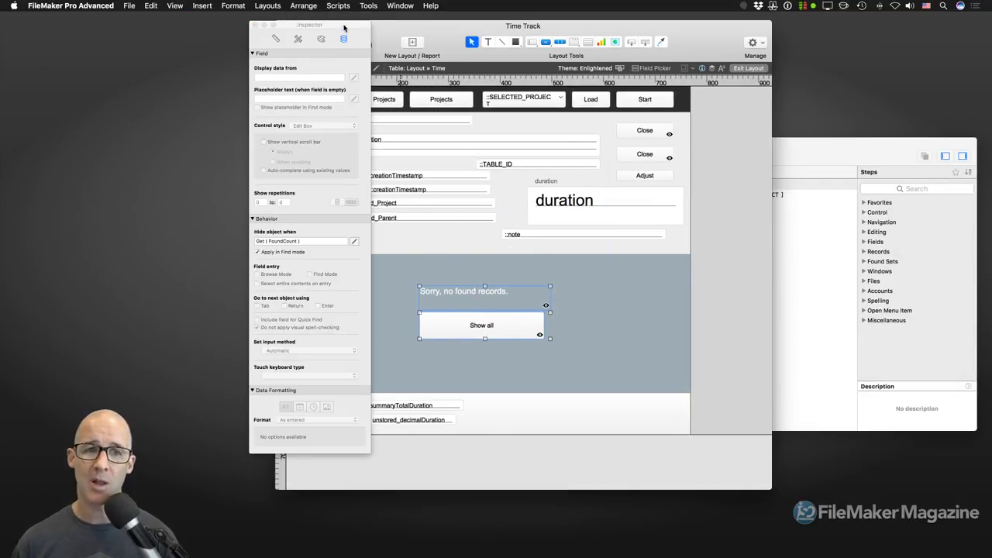
{"action": "left_click_drag", "start_coordinate": [337, 26], "coordinate": [248, 26]}
{"action": "left_click", "coordinate": [484, 287]}
{"action": "left_click_drag", "start_coordinate": [486, 298], "coordinate": [481, 269]}
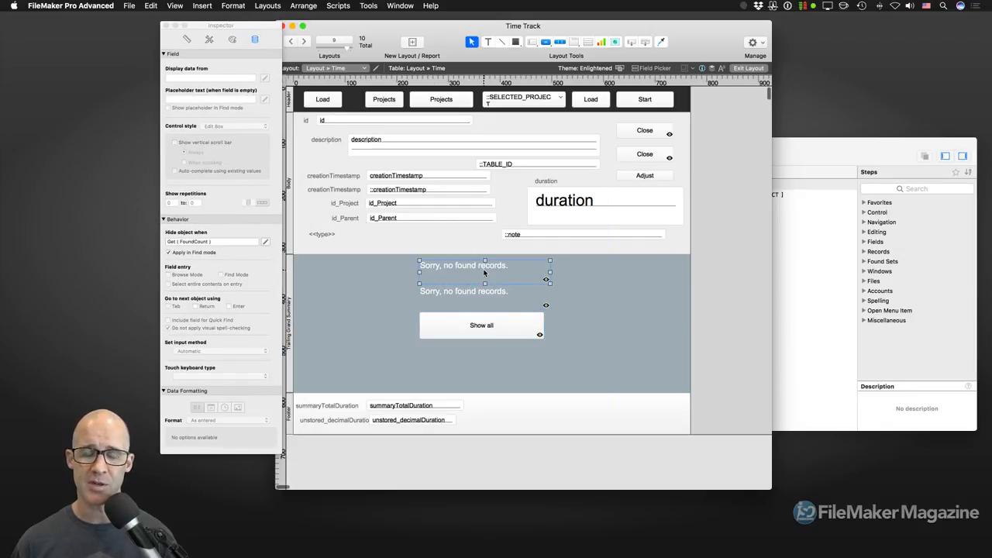
Retype the copy as 'You've reached the end of the record set.', widen it, and hide it when not Get ( FoundCount ).
{"action": "double_click", "coordinate": [482, 267]}
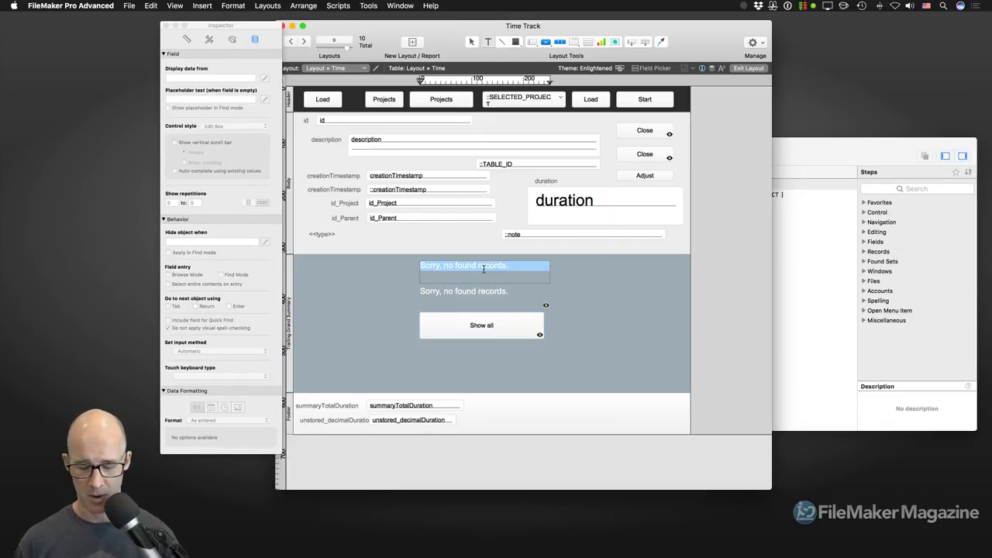
{"action": "type", "text": "You've"}
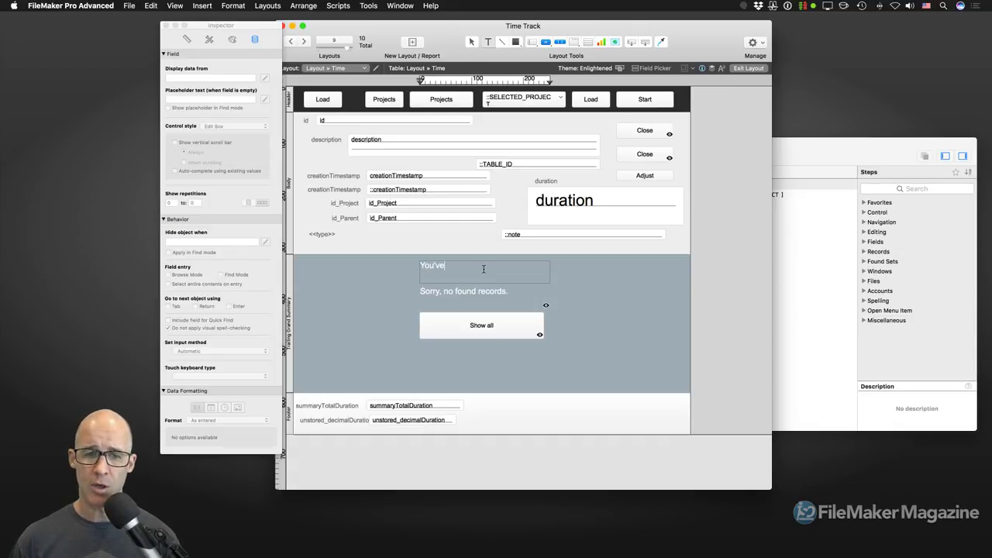
{"action": "type", "text": " reached the end of teh re"}
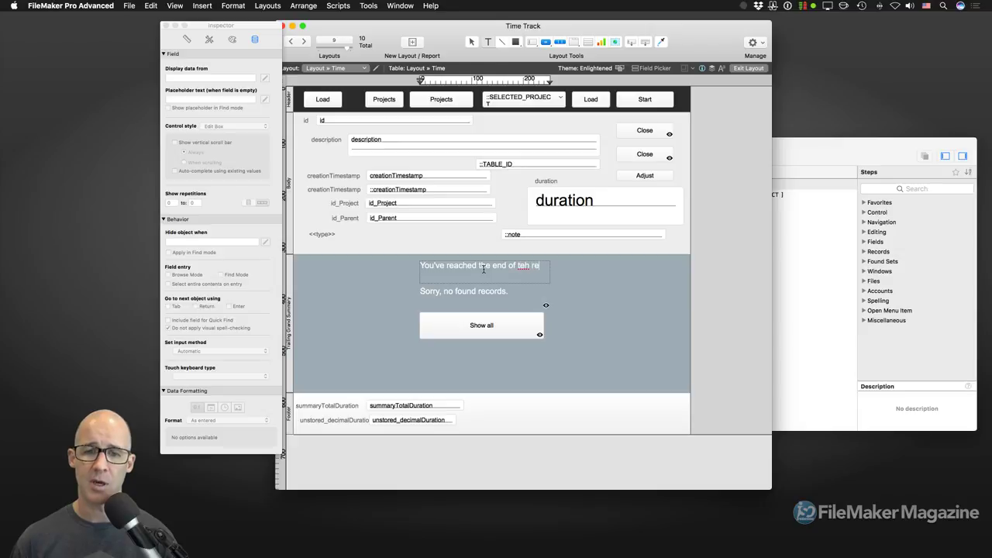
{"action": "key", "text": "BackSpace"}
{"action": "key", "text": "BackSpace"}
{"action": "key", "text": "BackSpace"}
{"action": "key", "text": "BackSpace"}
{"action": "key", "text": "BackSpace"}
{"action": "type", "text": "he record"}
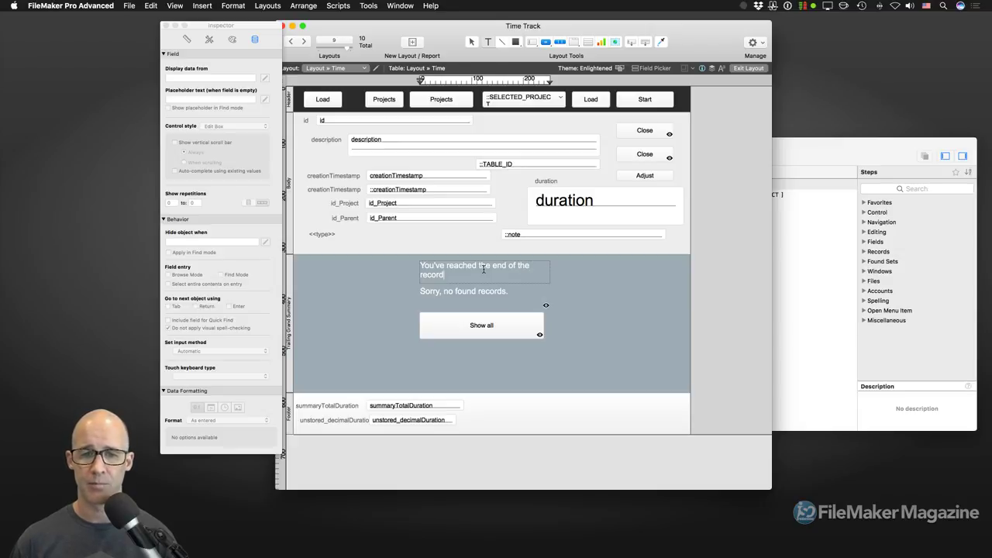
{"action": "type", "text": " set."}
{"action": "key", "text": "KP_Enter"}
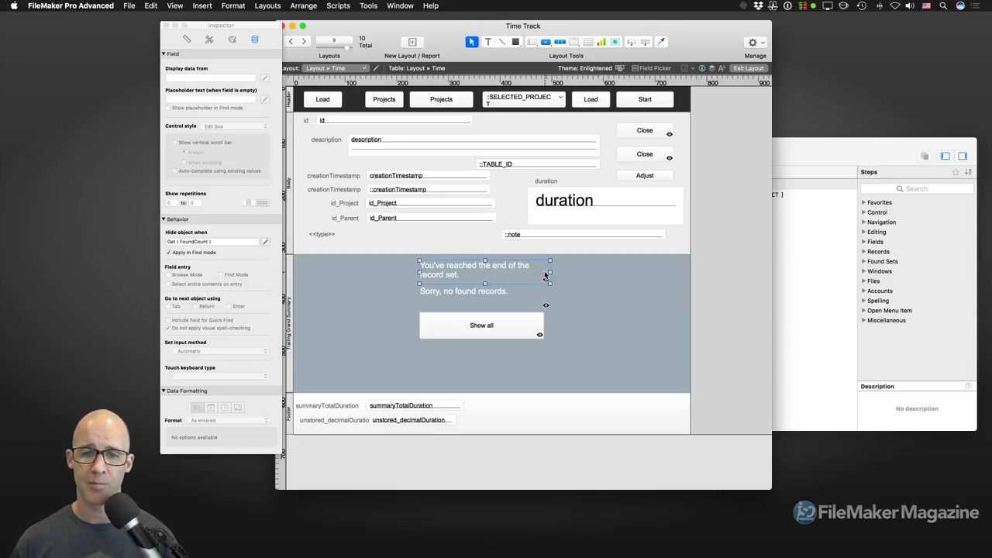
{"action": "left_click_drag", "start_coordinate": [550, 271], "coordinate": [616, 271]}
{"action": "left_click_drag", "start_coordinate": [493, 269], "coordinate": [471, 269]}
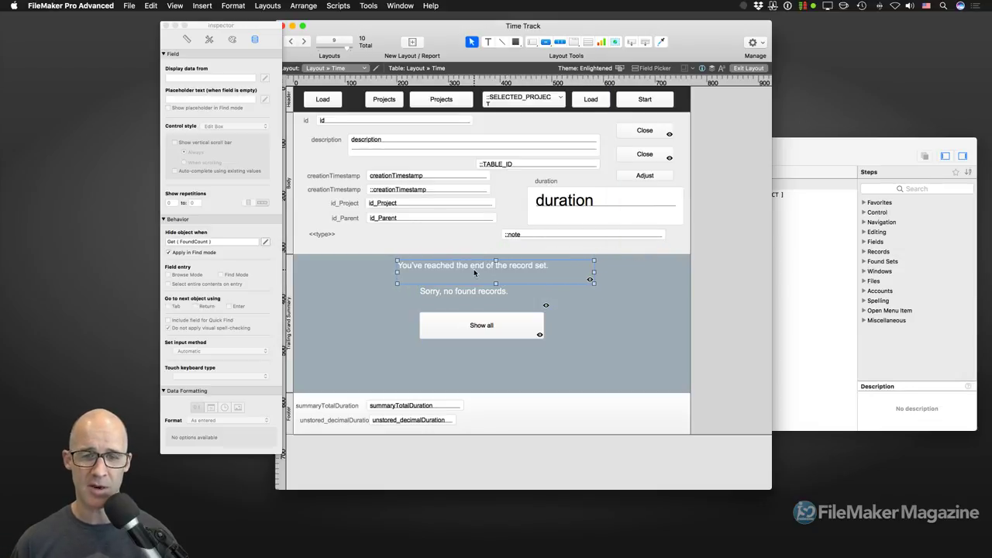
{"action": "left_click", "coordinate": [223, 241]}
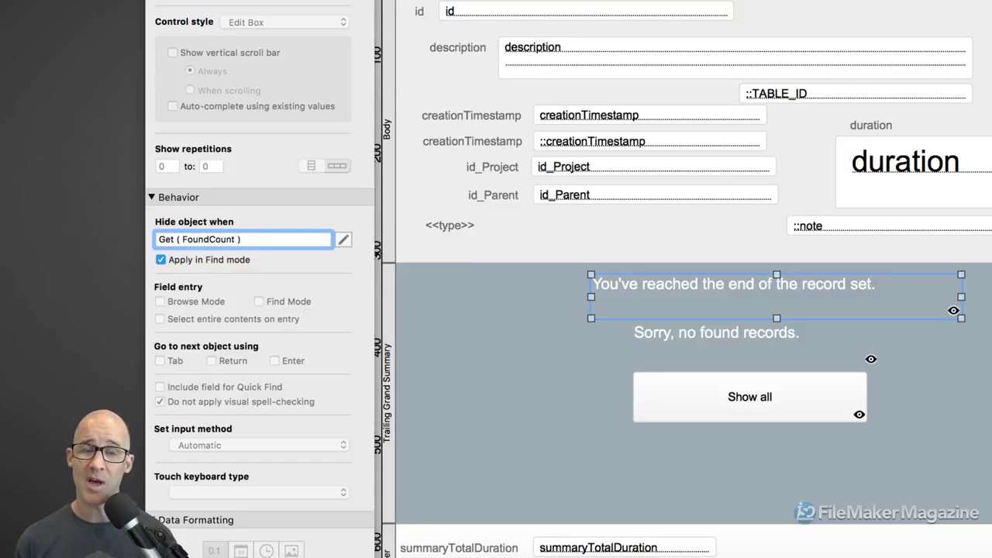
{"action": "type", "text": "not"}
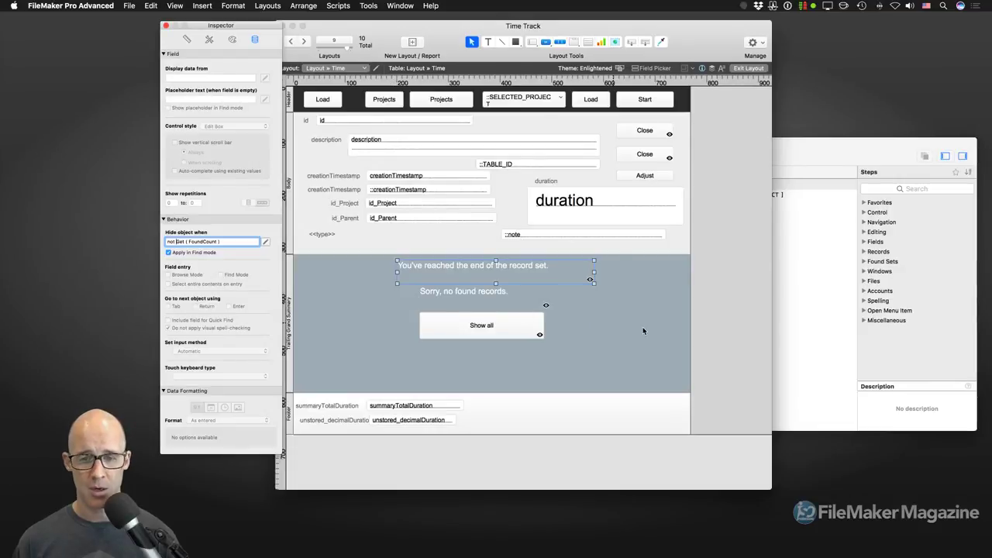
In Browse mode, Load a project to get an empty found set, then Show all to restore the four Time records.
{"action": "key", "text": "super+b"}
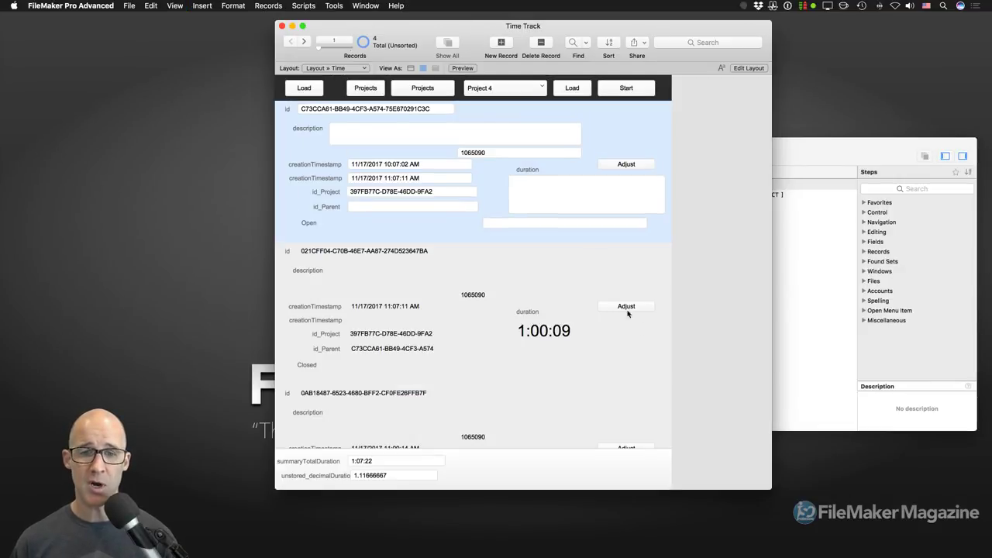
{"action": "scroll", "coordinate": [502, 129], "scroll_direction": "down", "scroll_amount": 5}
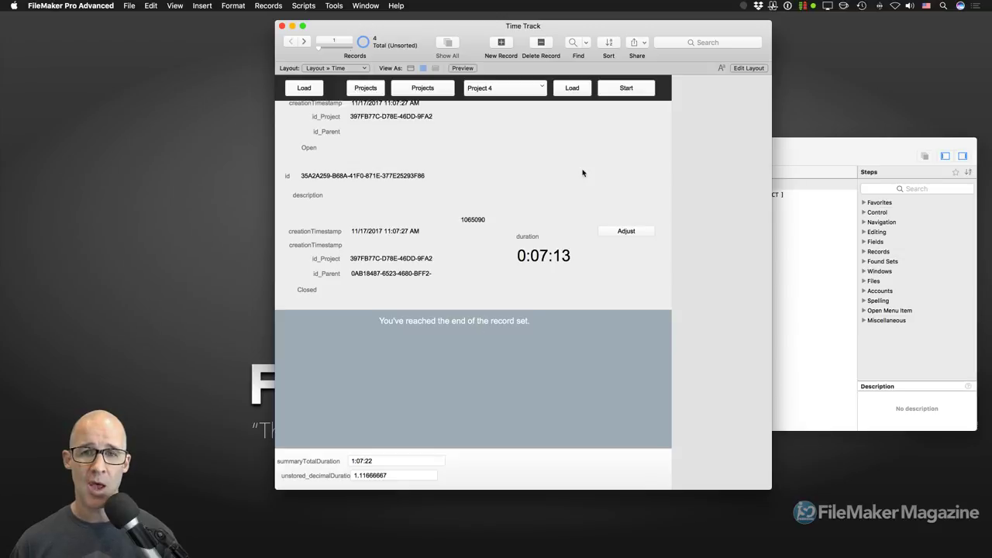
{"action": "left_click", "coordinate": [572, 90]}
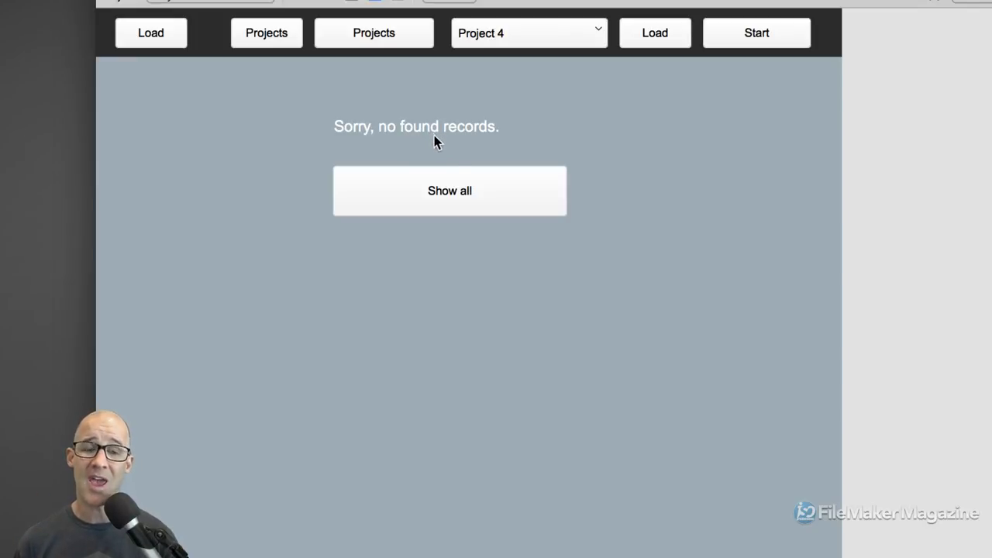
{"action": "left_click", "coordinate": [455, 194]}
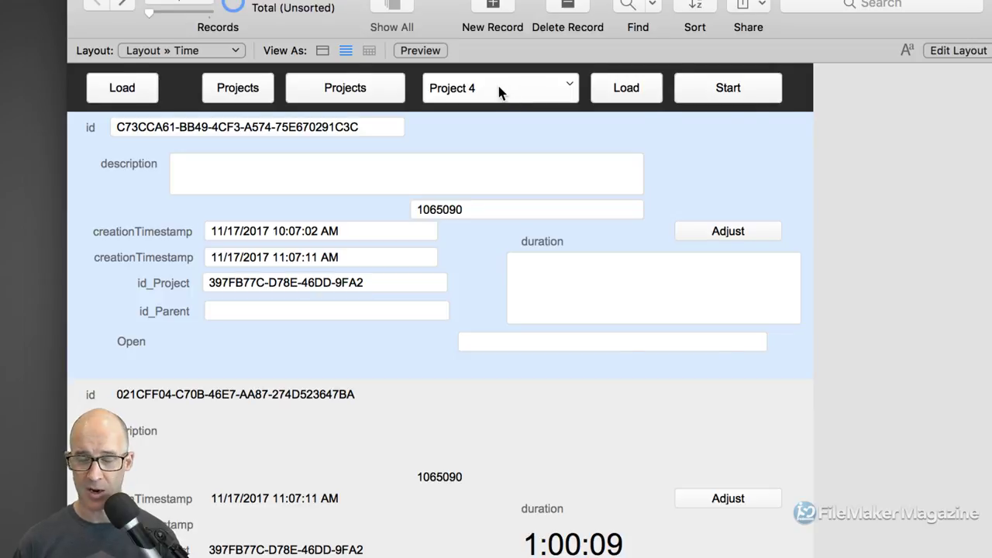
Back in Layout mode, select the SELECTED_PROJECT pop-up and inspect GLOBALS in the relationships graph before closing it.
{"action": "key", "text": "super+l"}
{"action": "left_click", "coordinate": [522, 105]}
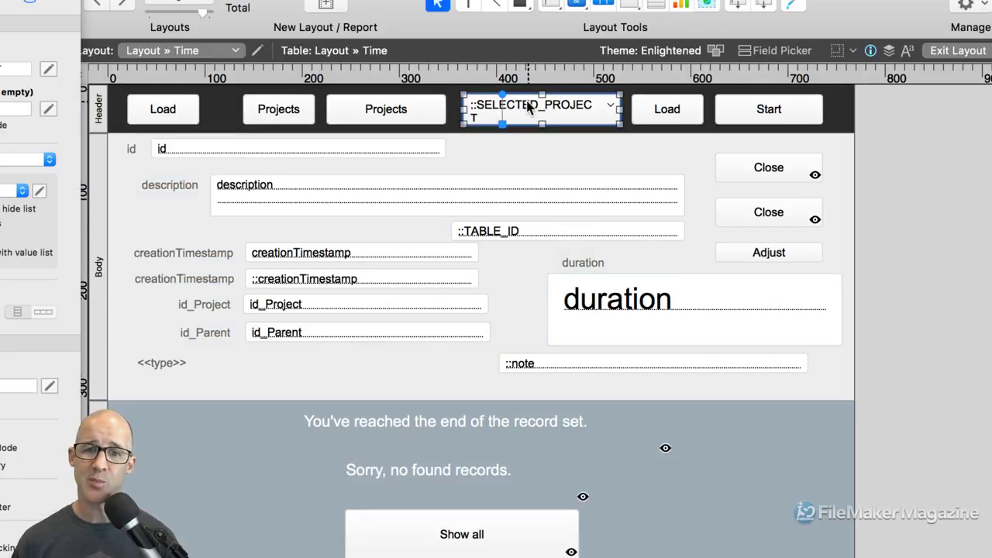
{"action": "key", "text": "super+shift+d"}
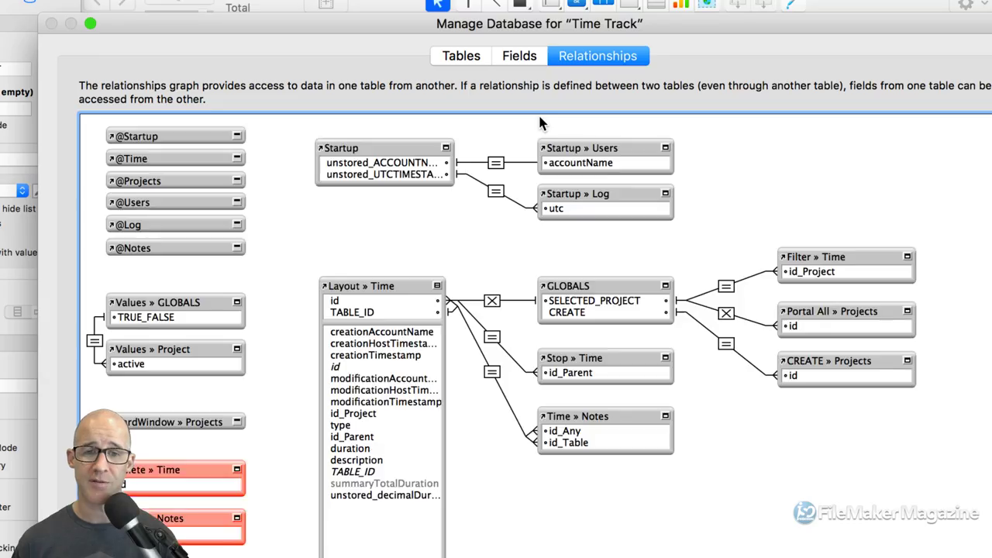
{"action": "left_click", "coordinate": [597, 293]}
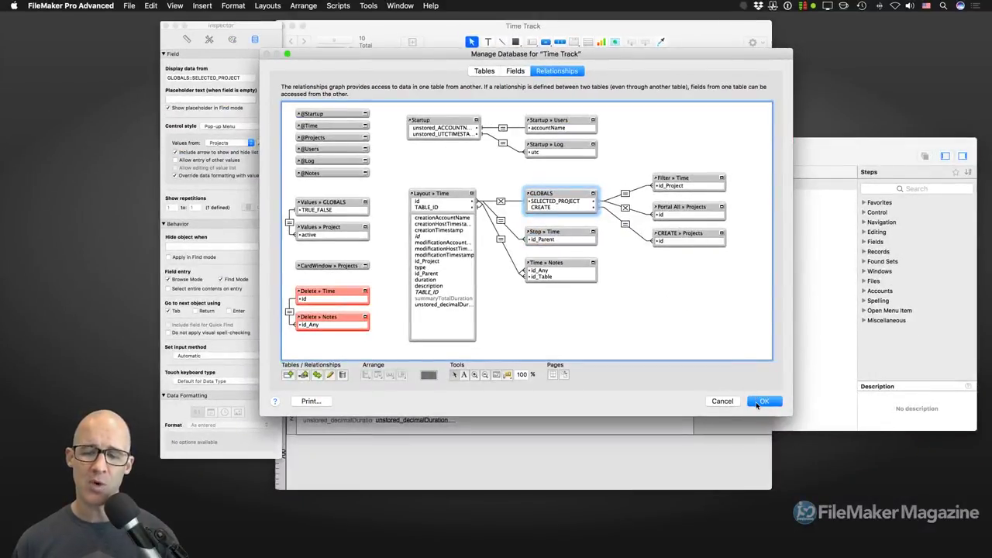
{"action": "left_click", "coordinate": [763, 401]}
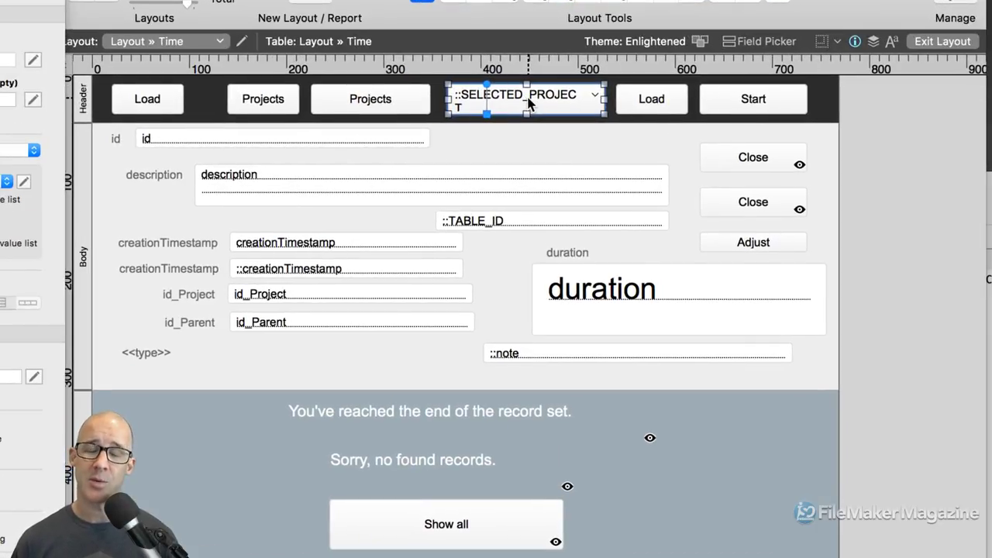
Review the events in Set Script Triggers for the project pop-up, then cancel without adding a trigger.
{"action": "right_click", "coordinate": [528, 103]}
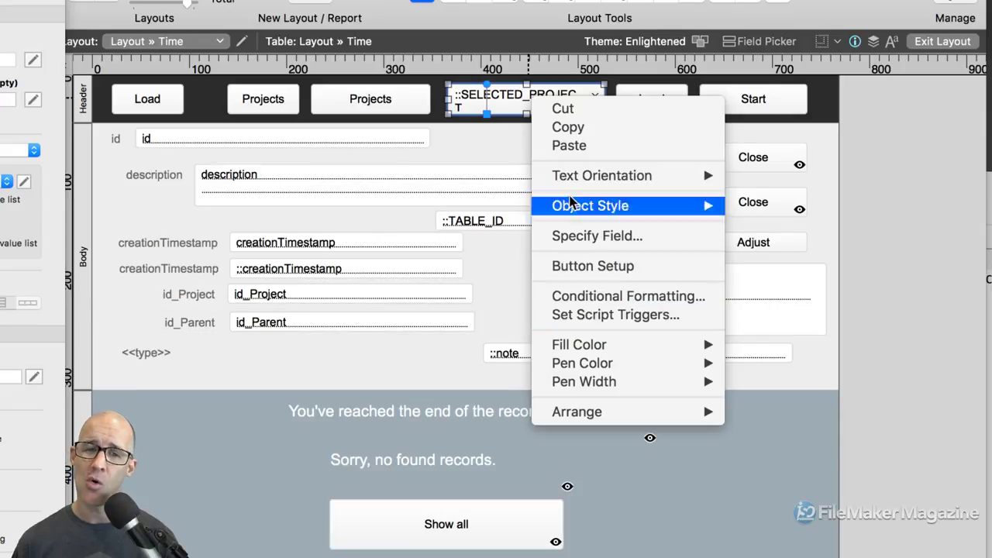
{"action": "left_click", "coordinate": [514, 106]}
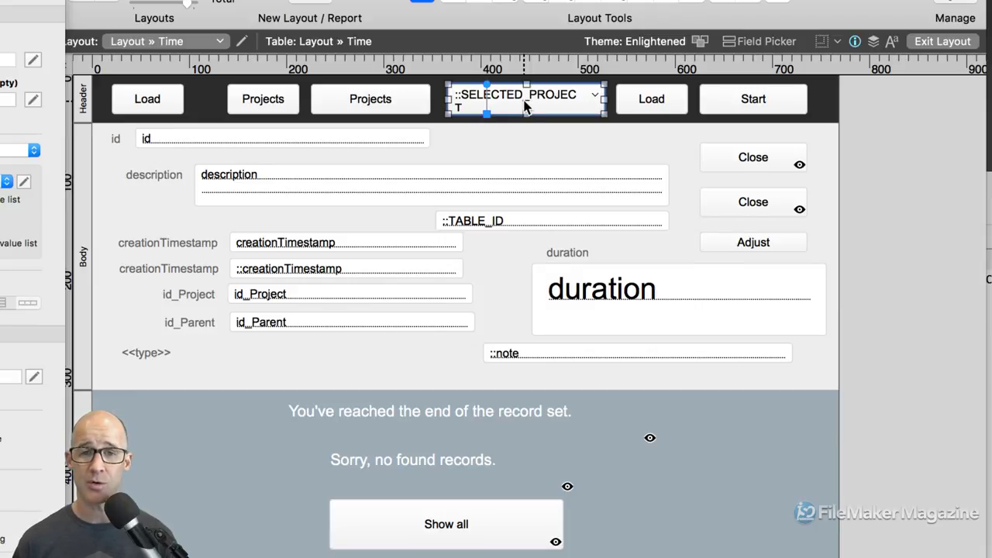
{"action": "key", "text": "super+alt+t"}
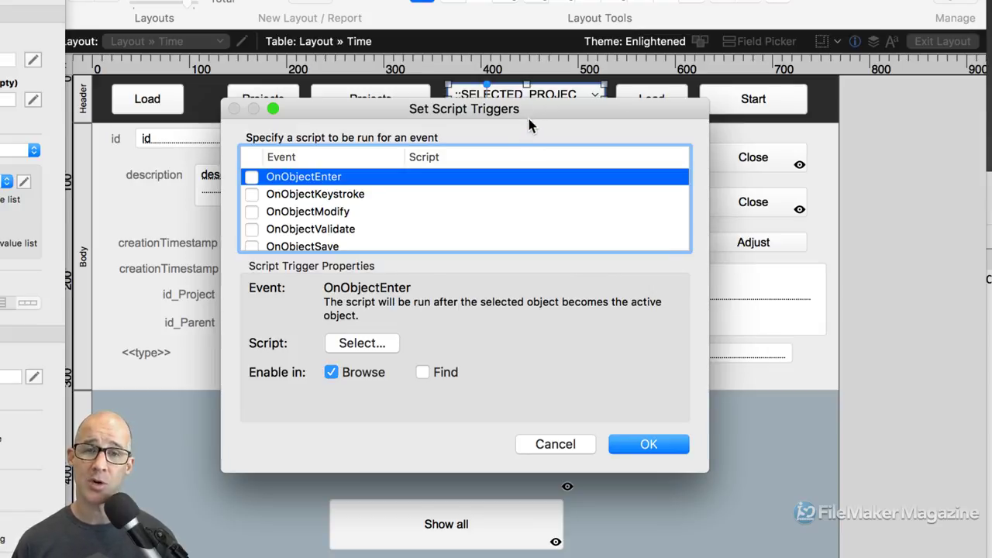
{"action": "left_click_drag", "start_coordinate": [529, 118], "coordinate": [599, 93]}
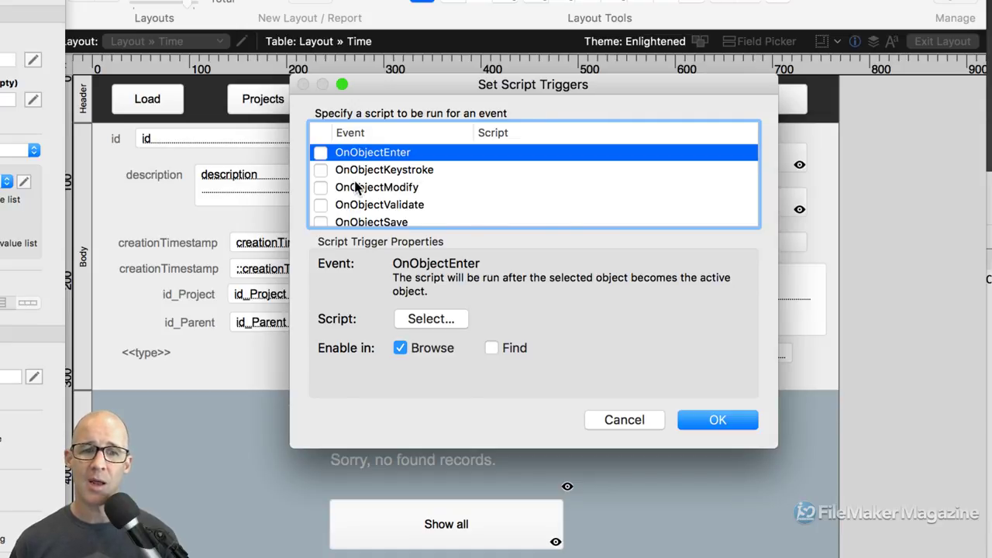
{"action": "scroll", "coordinate": [357, 189], "scroll_direction": "down", "scroll_amount": 4}
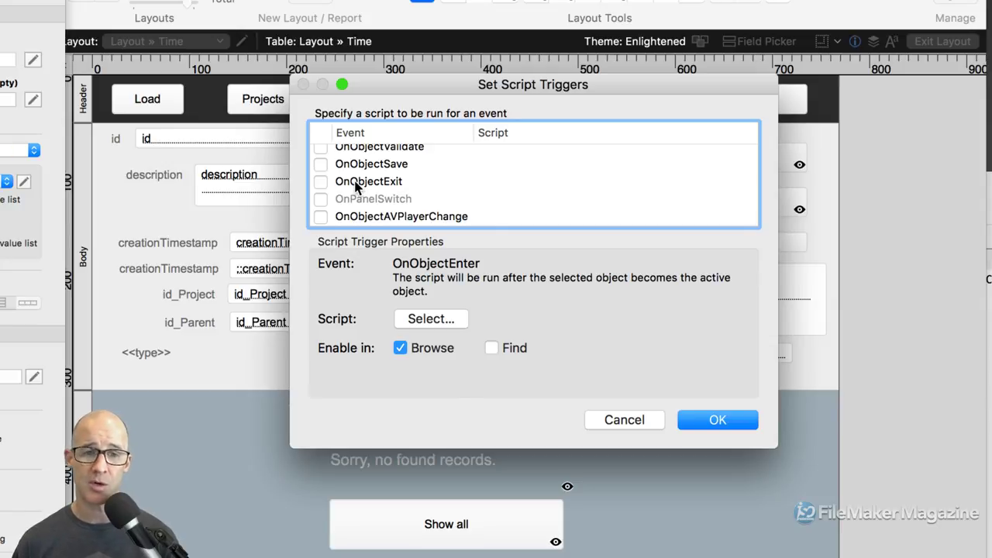
{"action": "scroll", "coordinate": [356, 188], "scroll_direction": "up", "scroll_amount": 4}
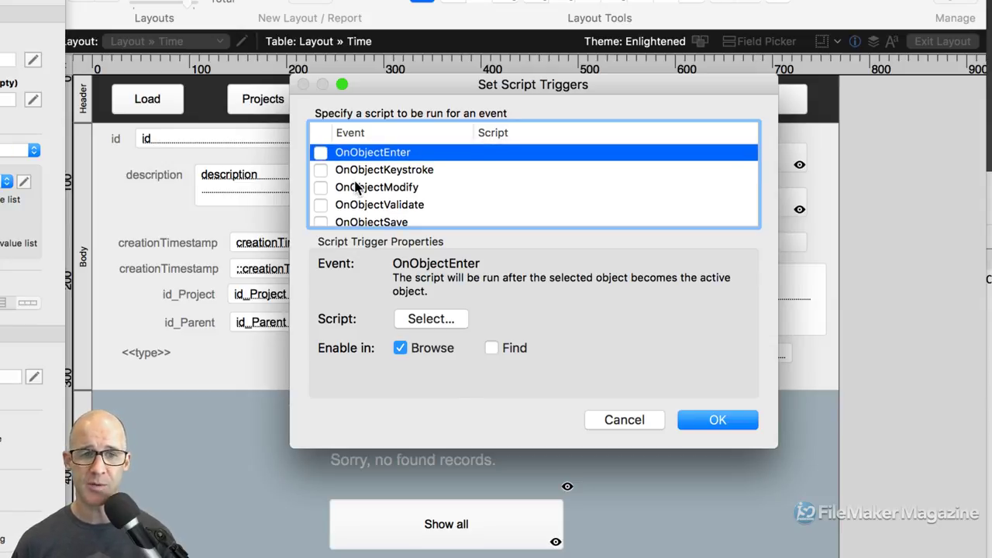
{"action": "scroll", "coordinate": [357, 188], "scroll_direction": "down", "scroll_amount": 2}
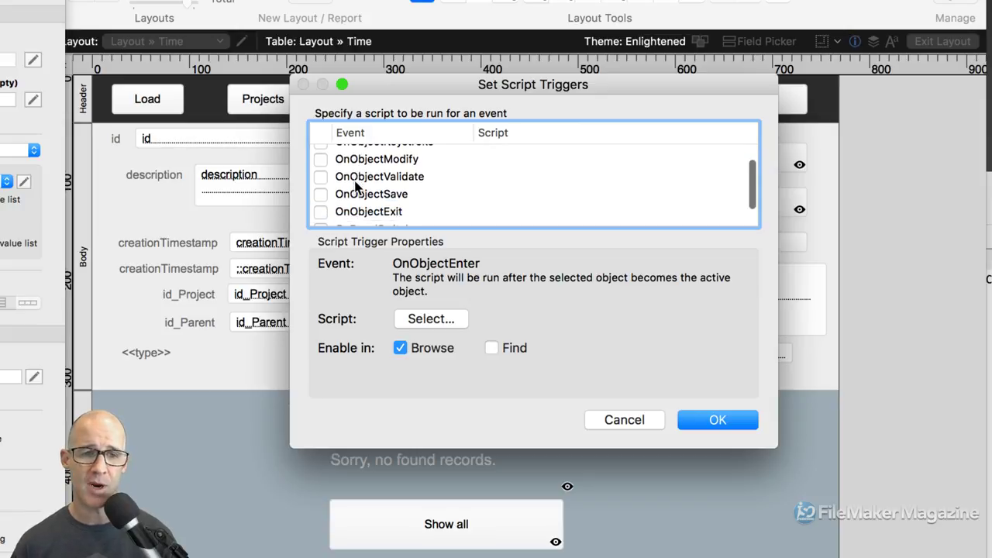
{"action": "scroll", "coordinate": [359, 186], "scroll_direction": "up", "scroll_amount": 3}
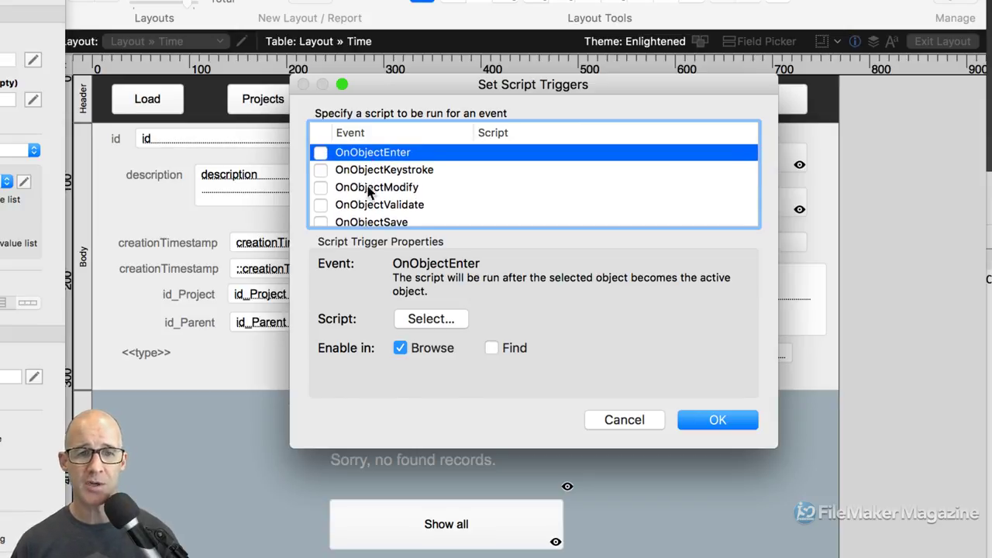
{"action": "scroll", "coordinate": [369, 194], "scroll_direction": "down", "scroll_amount": 2}
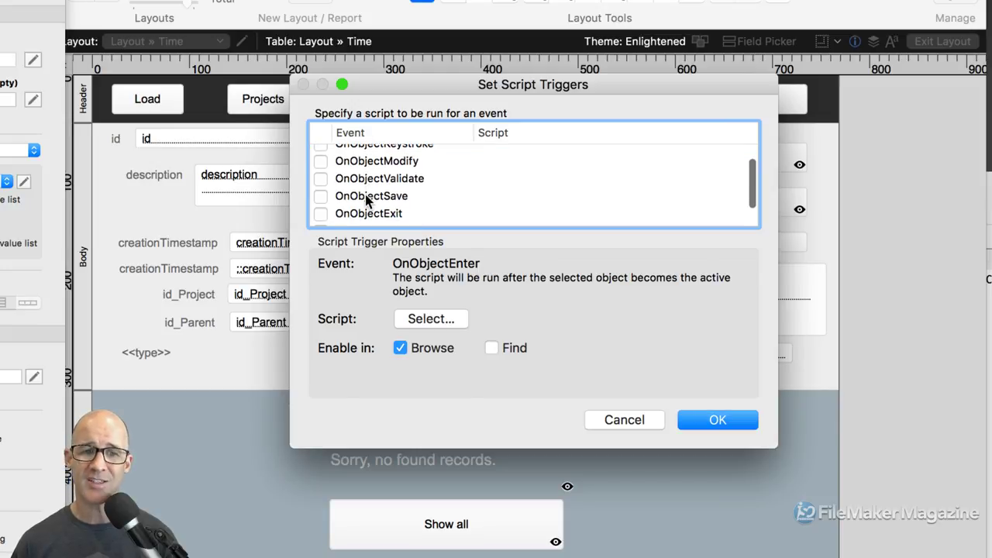
{"action": "scroll", "coordinate": [367, 194], "scroll_direction": "down", "scroll_amount": 2}
{"action": "scroll", "coordinate": [368, 203], "scroll_direction": "down", "scroll_amount": 1}
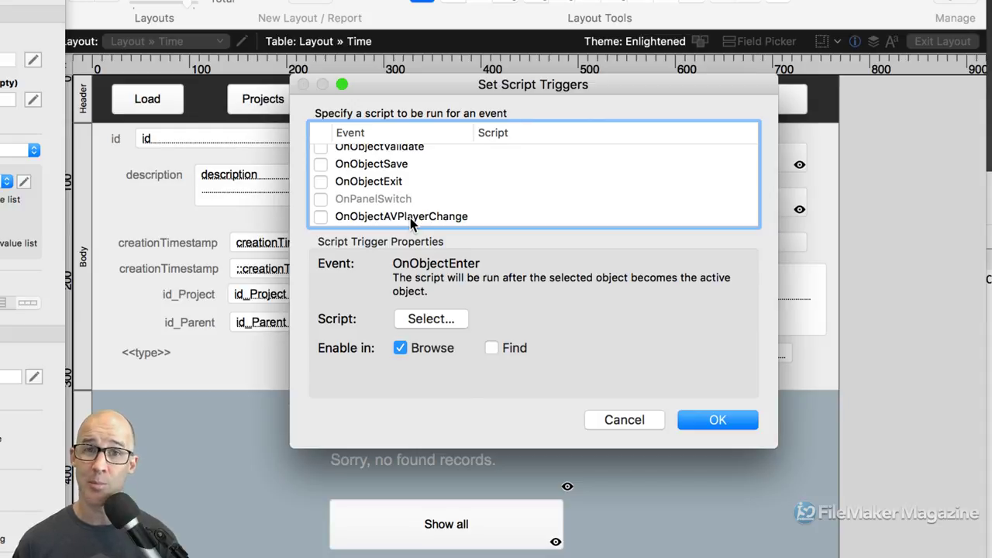
{"action": "scroll", "coordinate": [410, 218], "scroll_direction": "up", "scroll_amount": 2}
{"action": "scroll", "coordinate": [410, 218], "scroll_direction": "down", "scroll_amount": 3}
{"action": "scroll", "coordinate": [411, 222], "scroll_direction": "up", "scroll_amount": 1}
{"action": "scroll", "coordinate": [412, 220], "scroll_direction": "up", "scroll_amount": 3}
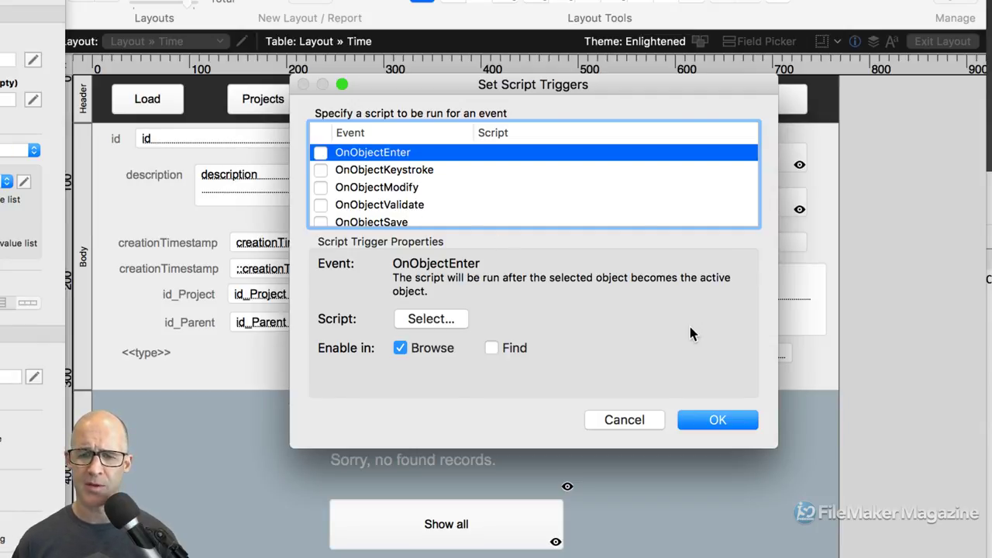
{"action": "left_click", "coordinate": [644, 418]}
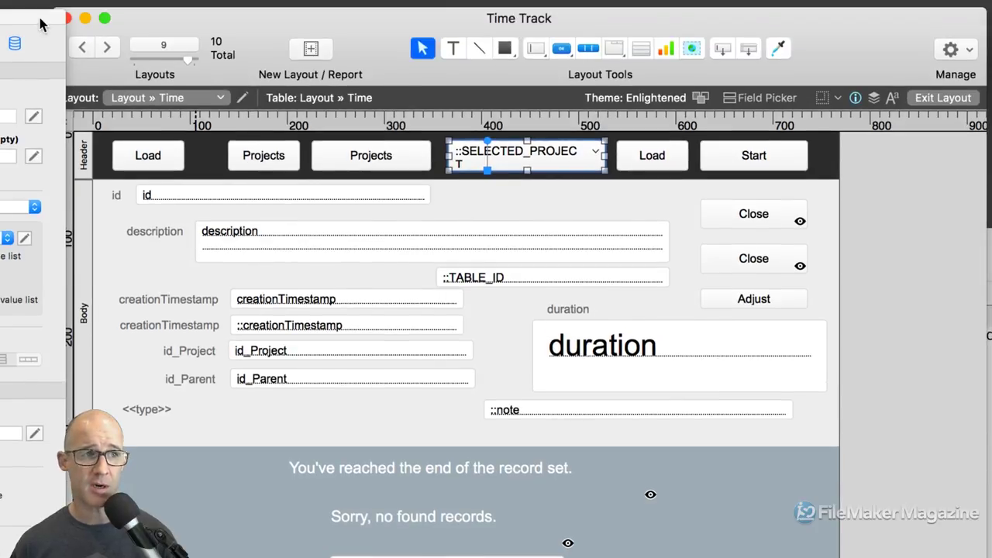
In the Inspector, switch the project field's control style to Drop-down List and back to Pop-up Menu.
{"action": "key", "text": "super+i"}
{"action": "left_click_drag", "start_coordinate": [561, 12], "coordinate": [905, 9]}
{"action": "left_click_drag", "start_coordinate": [905, 70], "coordinate": [888, 52]}
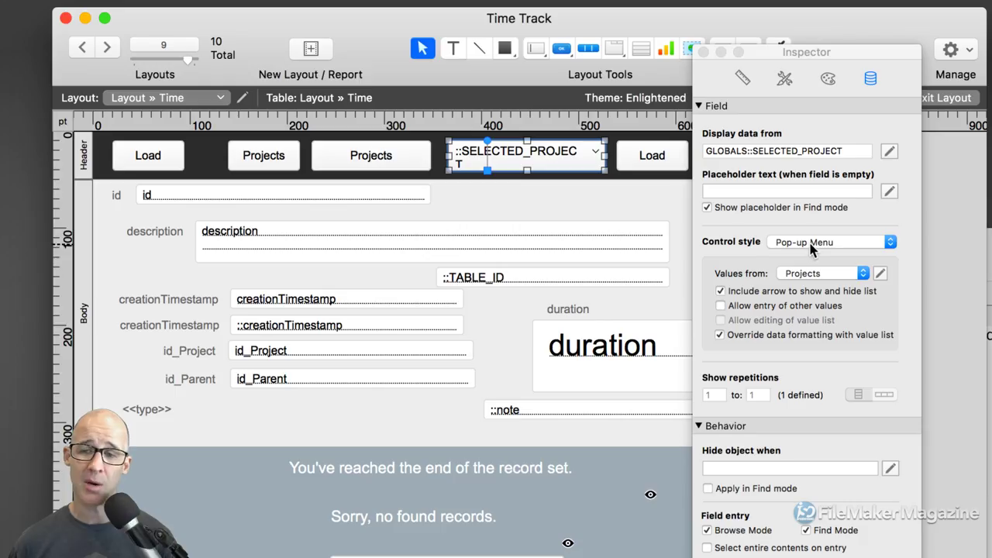
{"action": "left_click", "coordinate": [811, 243]}
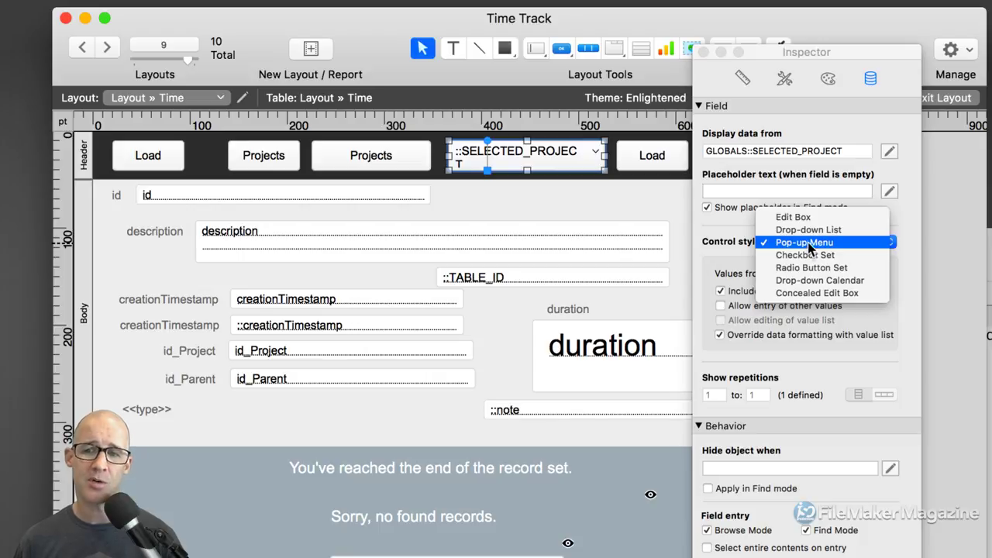
{"action": "left_click", "coordinate": [808, 231]}
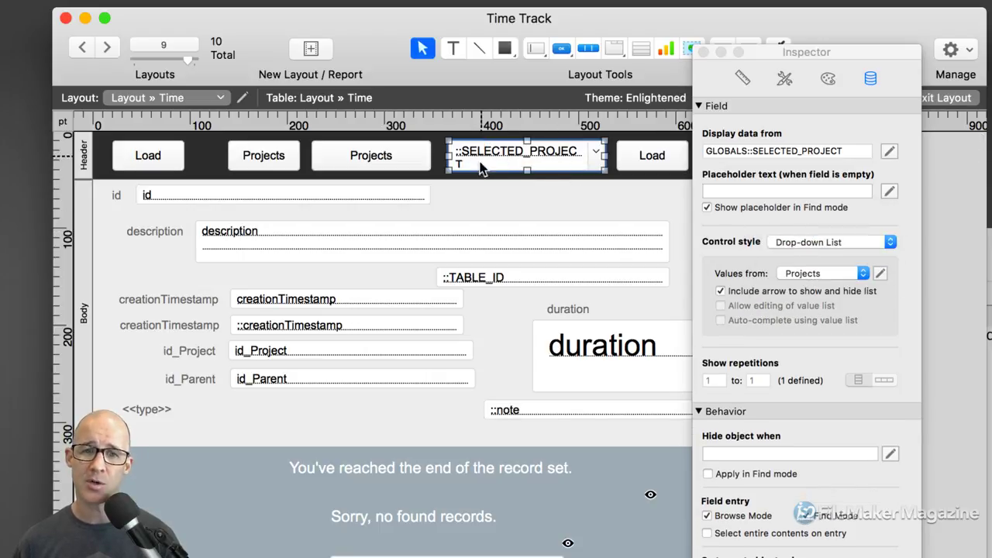
{"action": "left_click", "coordinate": [830, 243]}
{"action": "left_click", "coordinate": [806, 255]}
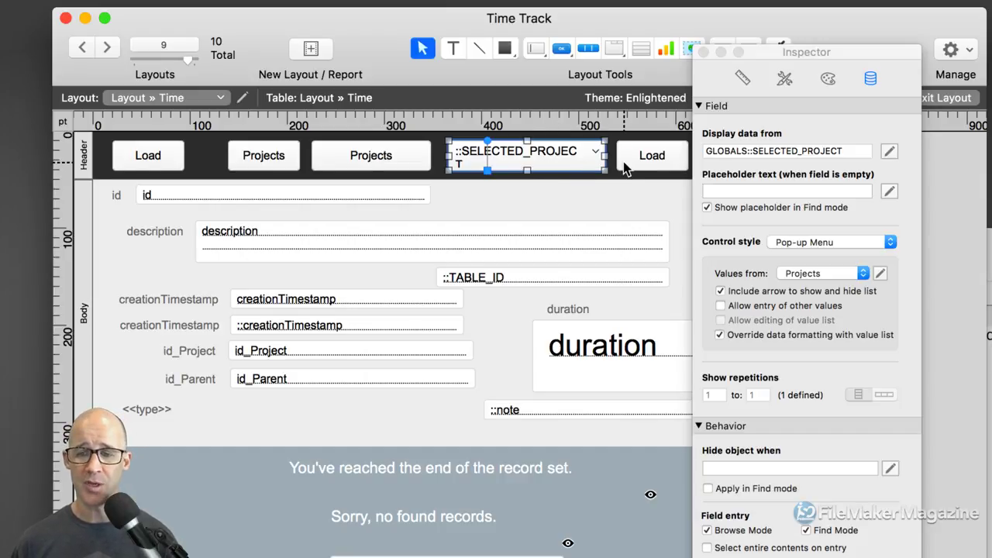
Enable the OnObjectSave script trigger on the project pop-up, bringing up Specify Script.
{"action": "right_click", "coordinate": [554, 165]}
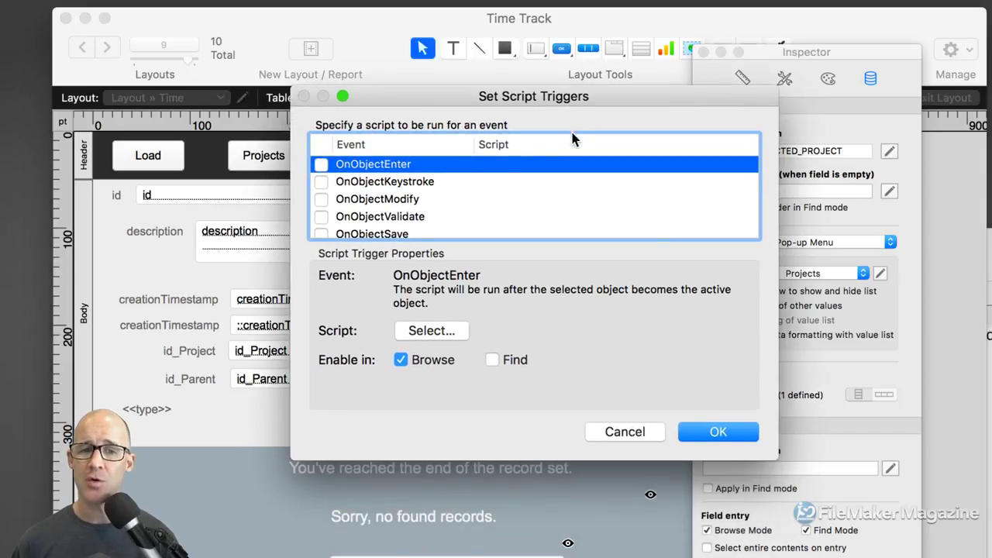
{"action": "scroll", "coordinate": [433, 181], "scroll_direction": "down", "scroll_amount": 2}
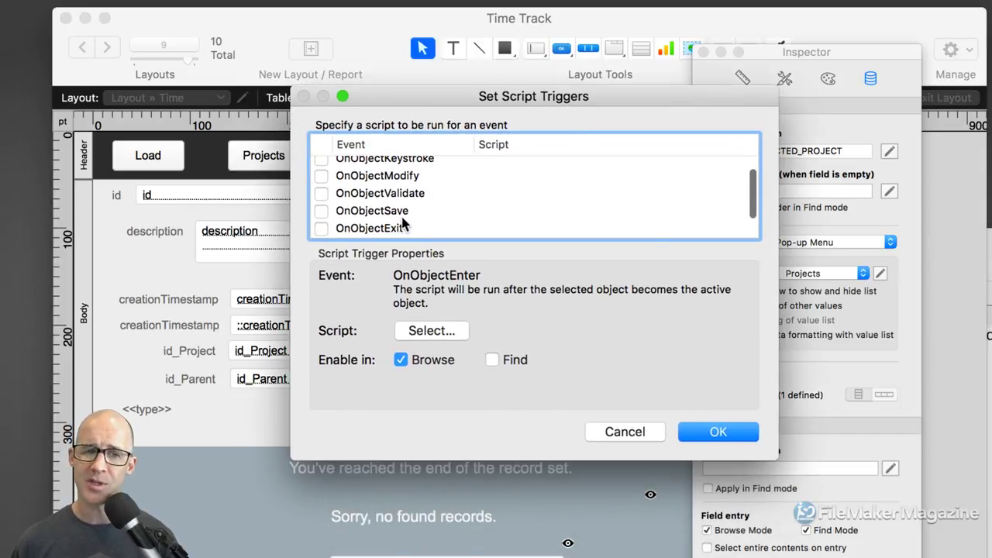
{"action": "left_click", "coordinate": [378, 177]}
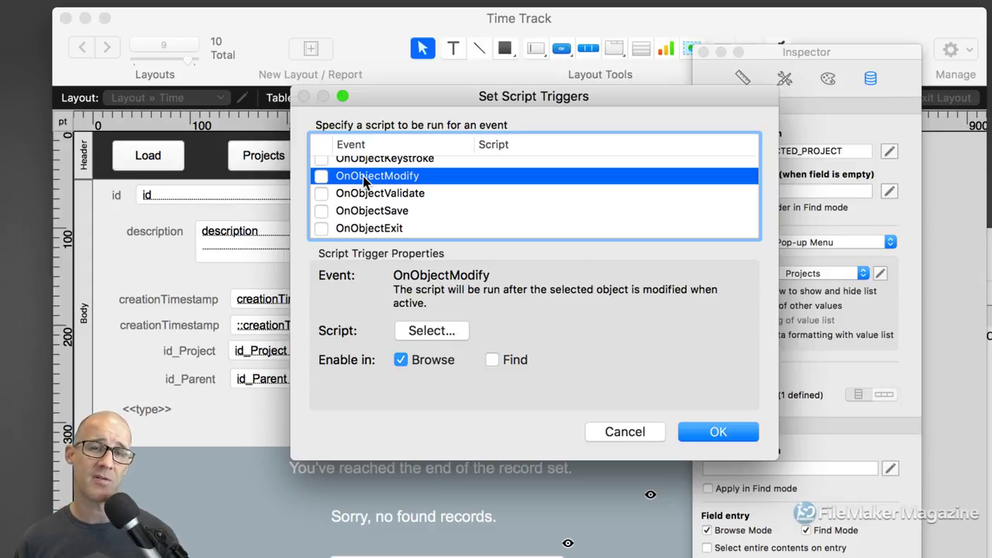
{"action": "left_click", "coordinate": [346, 211]}
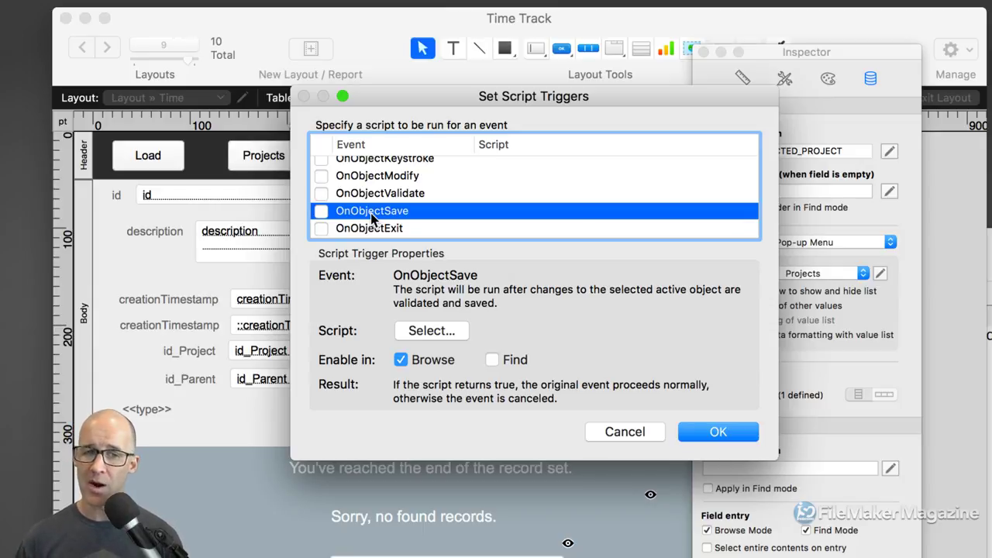
{"action": "left_click", "coordinate": [323, 214]}
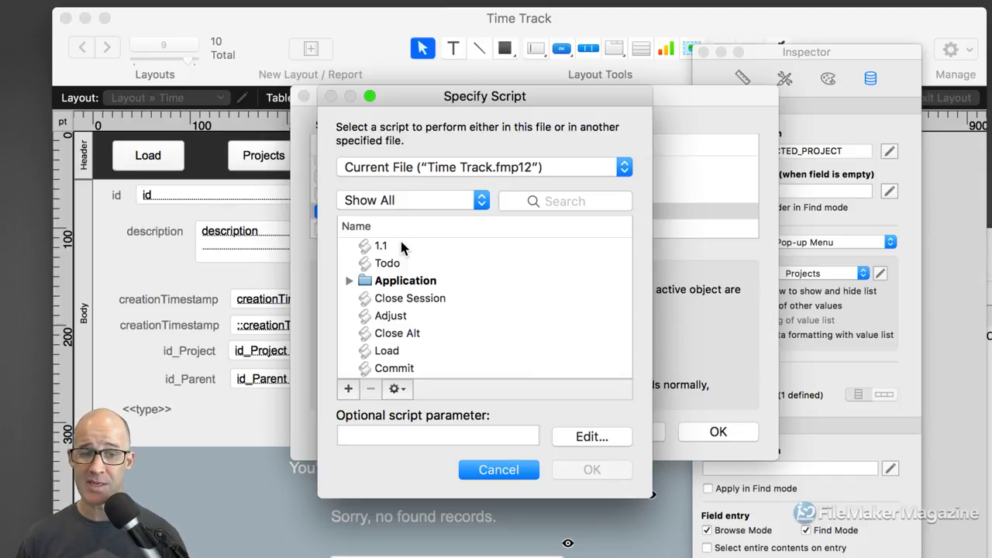
Assign the Load script to the project pop-up's OnObjectSave trigger and confirm both dialogs.
{"action": "left_click", "coordinate": [389, 352]}
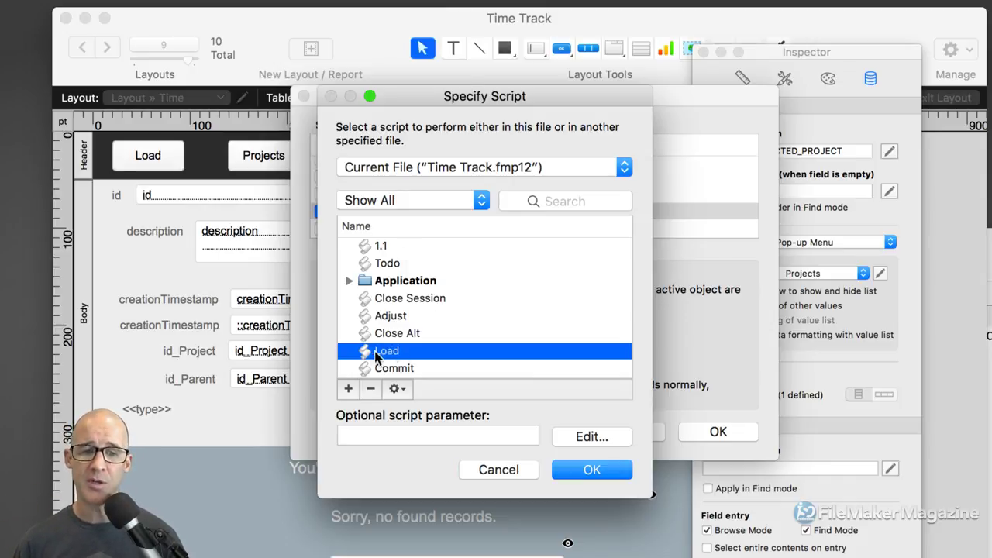
{"action": "left_click", "coordinate": [587, 469]}
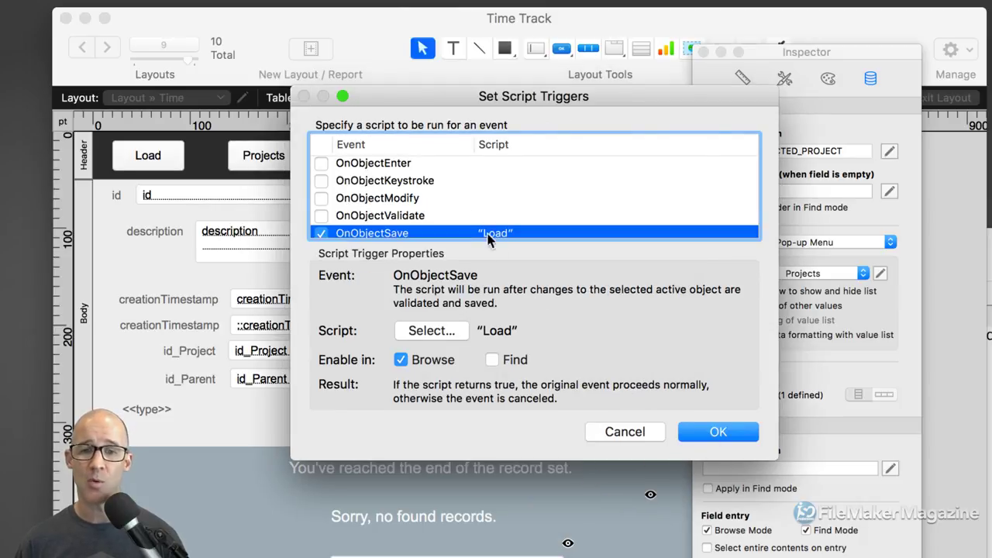
{"action": "scroll", "coordinate": [474, 221], "scroll_direction": "down", "scroll_amount": 3}
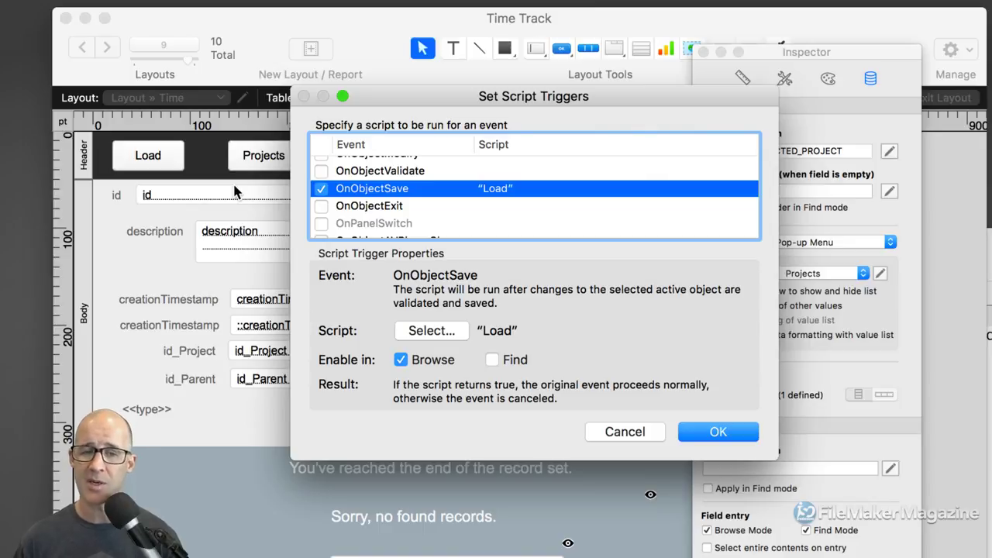
{"action": "left_click", "coordinate": [716, 432]}
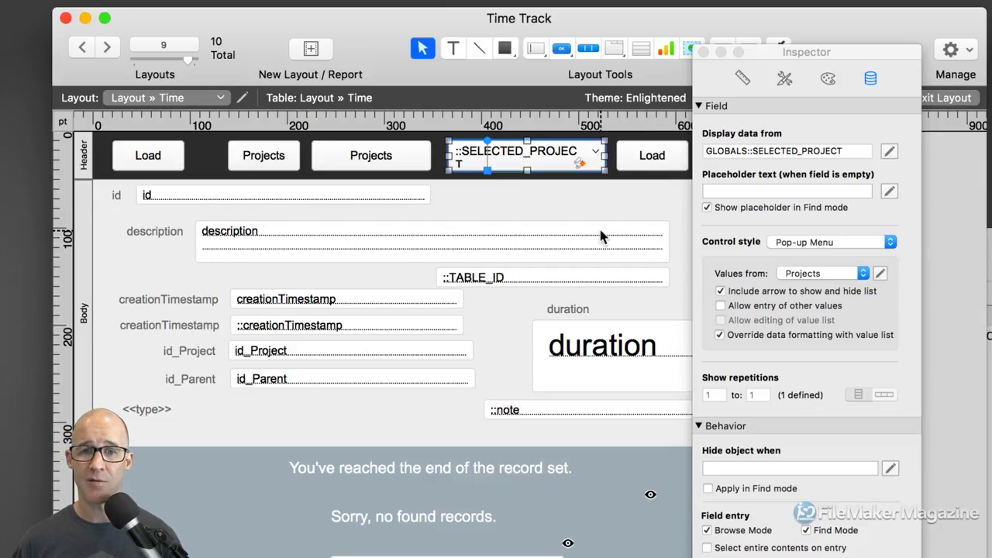
In Browse mode, pick Project 3 (no records), then Project 7 to load 4 records totalling 1:07:22.
{"action": "key", "text": "super+b"}
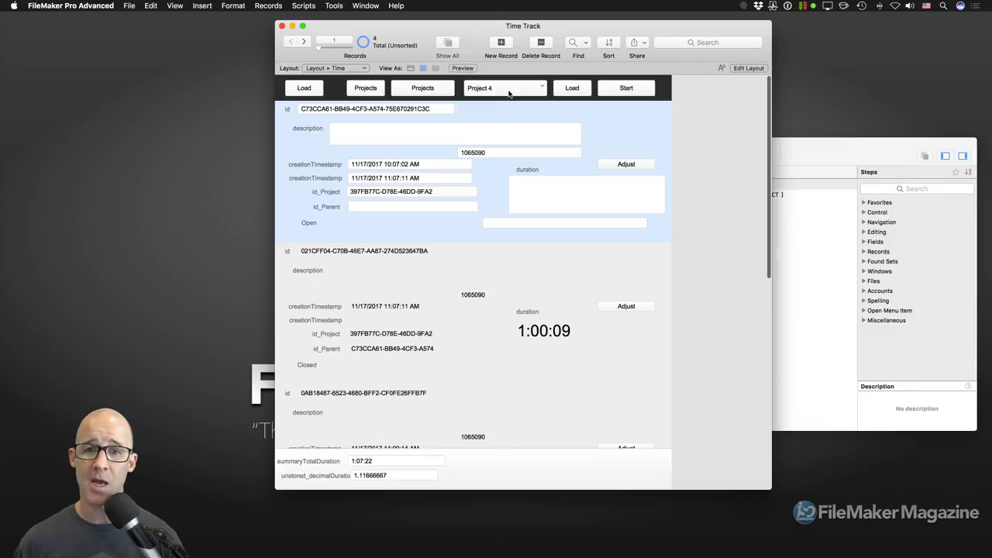
{"action": "left_click", "coordinate": [509, 93]}
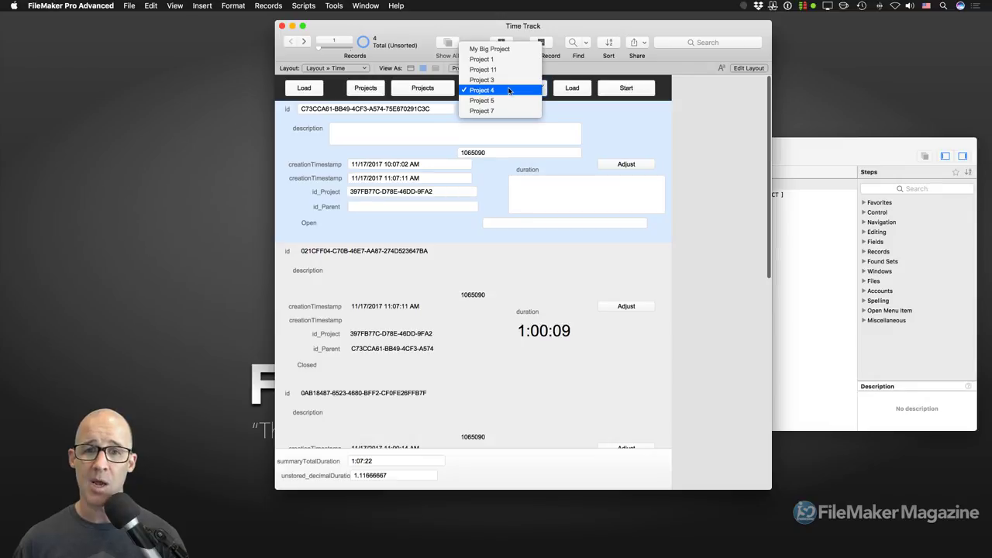
{"action": "left_click", "coordinate": [508, 86]}
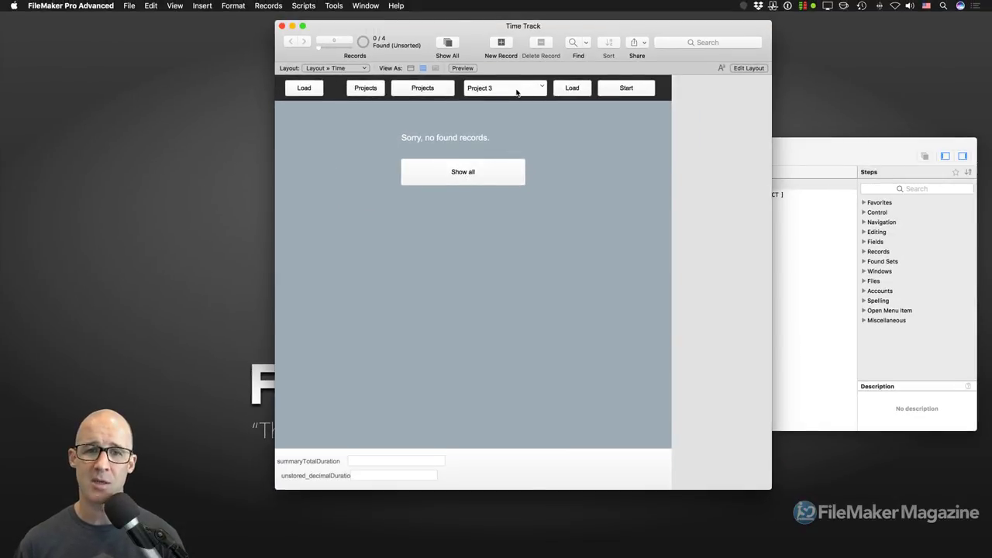
{"action": "left_click", "coordinate": [517, 92]}
{"action": "left_click", "coordinate": [505, 123]}
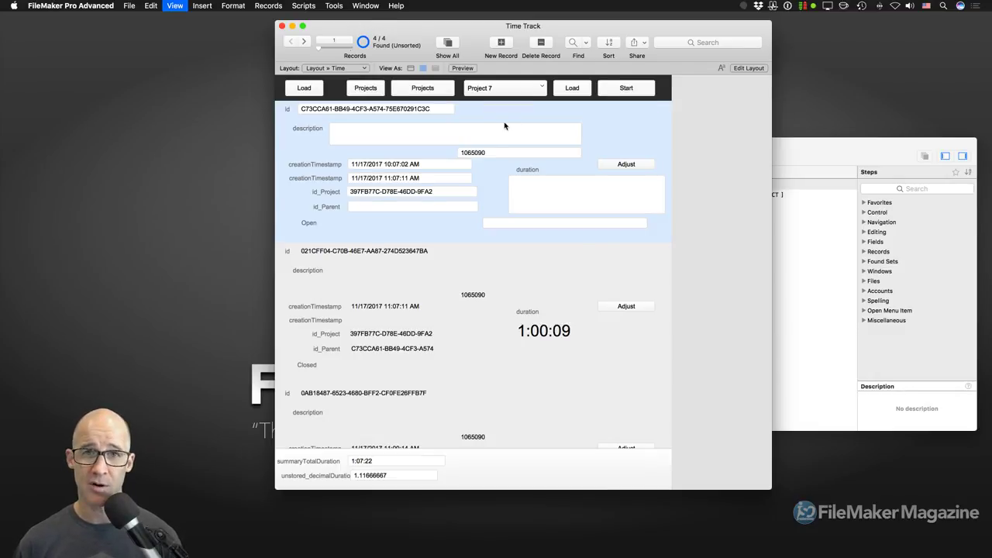
{"action": "key", "text": "super+l"}
Drag both Load buttons out of the Time header onto the off-layout area.
{"action": "left_click_drag", "start_coordinate": [660, 36], "coordinate": [782, 33]}
{"action": "left_click_drag", "start_coordinate": [594, 101], "coordinate": [716, 136]}
{"action": "left_click_drag", "start_coordinate": [315, 103], "coordinate": [731, 114]}
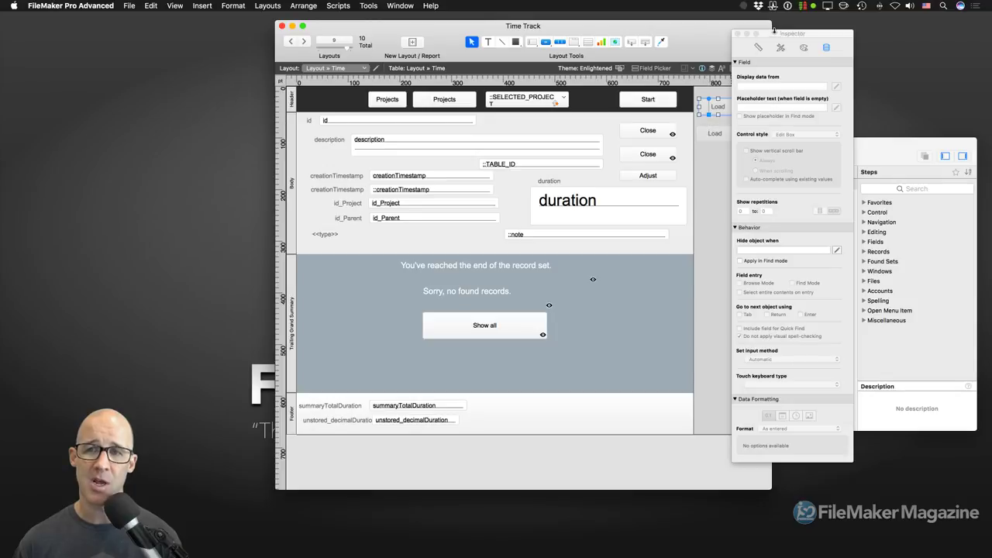
{"action": "left_click_drag", "start_coordinate": [773, 31], "coordinate": [822, 32]}
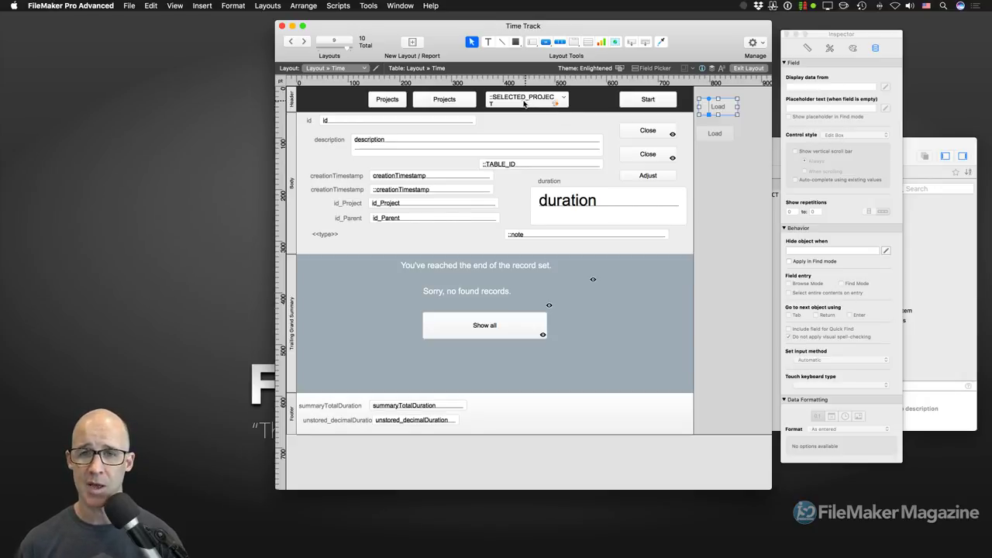
Place the second Projects button after the SELECTED_PROJECT pop-up and realign it with Start.
{"action": "left_click_drag", "start_coordinate": [641, 101], "coordinate": [653, 101]}
{"action": "left_click_drag", "start_coordinate": [527, 99], "coordinate": [524, 100]}
{"action": "left_click", "coordinate": [419, 103]}
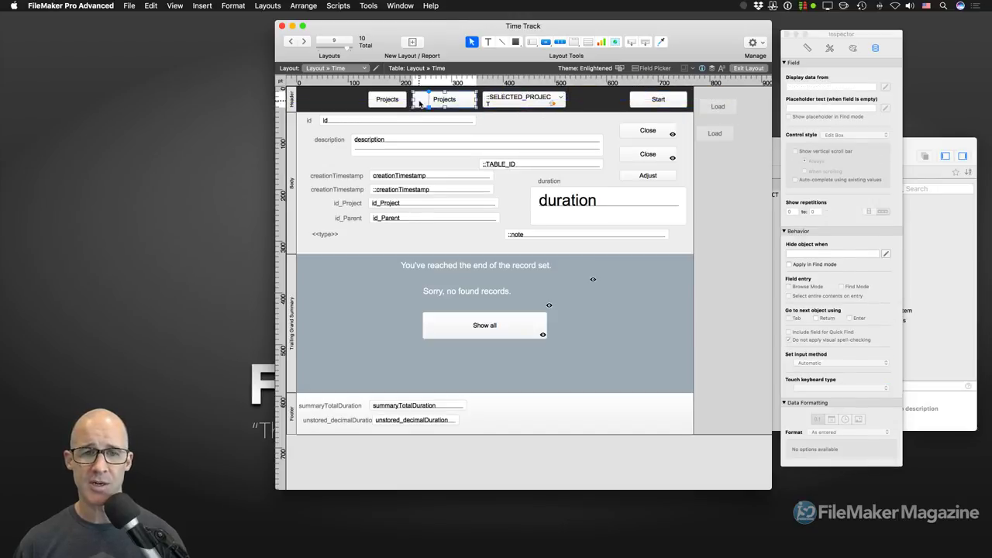
{"action": "left_click_drag", "start_coordinate": [419, 103], "coordinate": [521, 105]}
{"action": "left_click", "coordinate": [535, 106]}
{"action": "left_click_drag", "start_coordinate": [601, 102], "coordinate": [594, 101]}
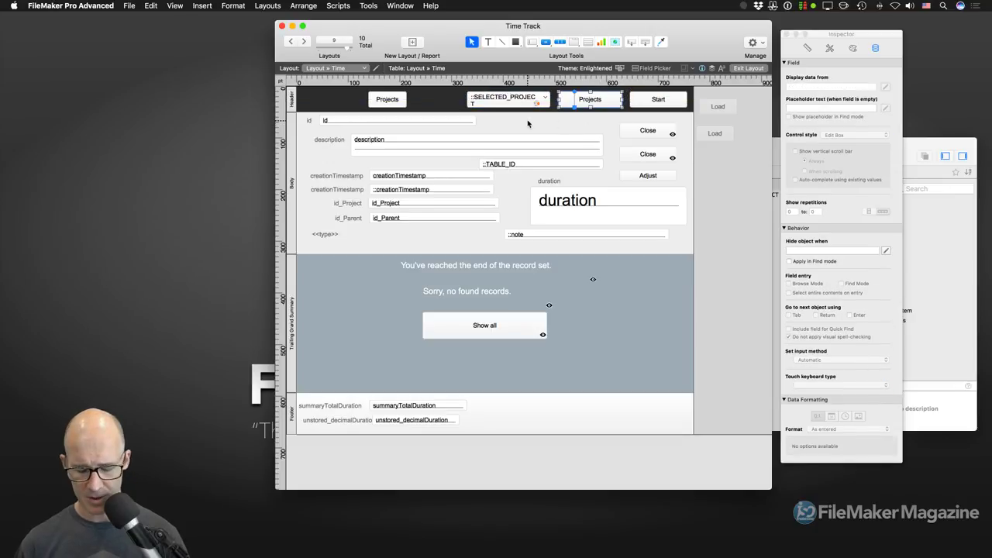
Filter the Time list to Project 3 to show the no-records message, then open Script Workspace.
{"action": "key", "text": "super+b"}
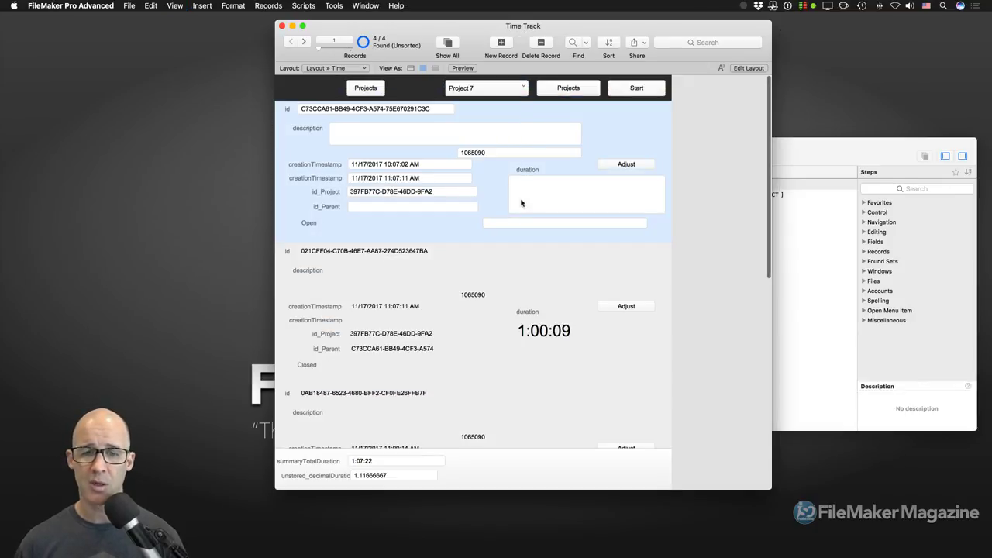
{"action": "scroll", "coordinate": [520, 202], "scroll_direction": "down", "scroll_amount": 6}
{"action": "left_click", "coordinate": [484, 90]}
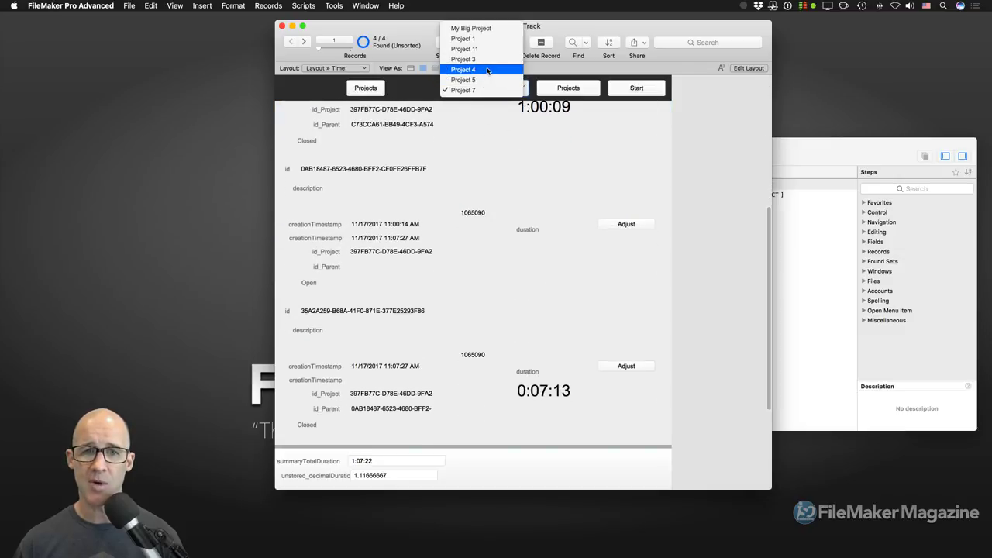
{"action": "left_click", "coordinate": [491, 60]}
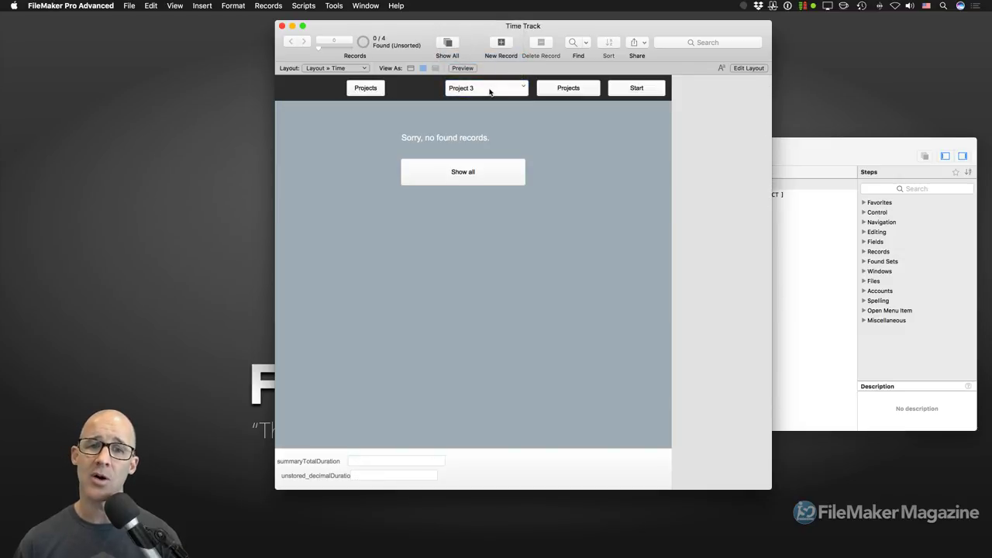
{"action": "left_click", "coordinate": [562, 90]}
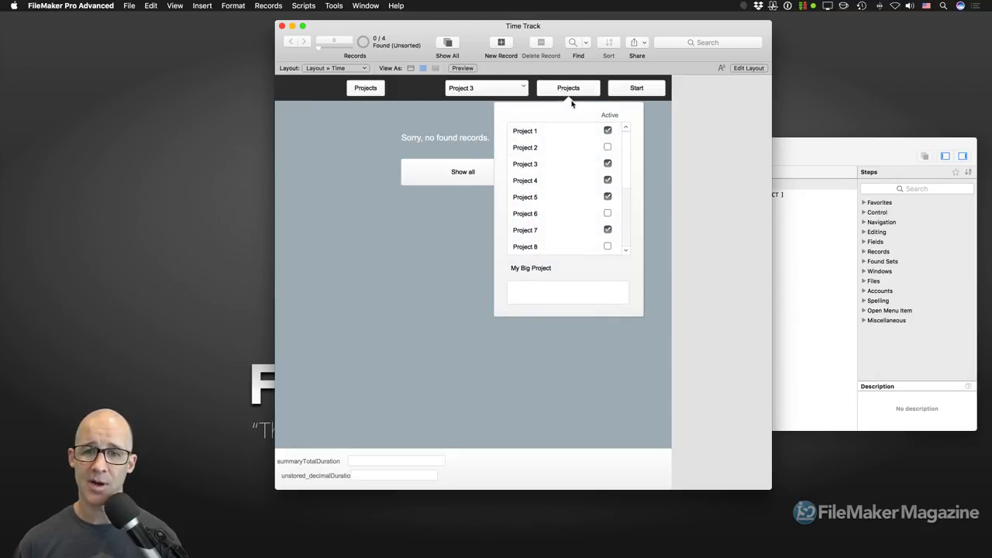
{"action": "key", "text": "super+shift+s"}
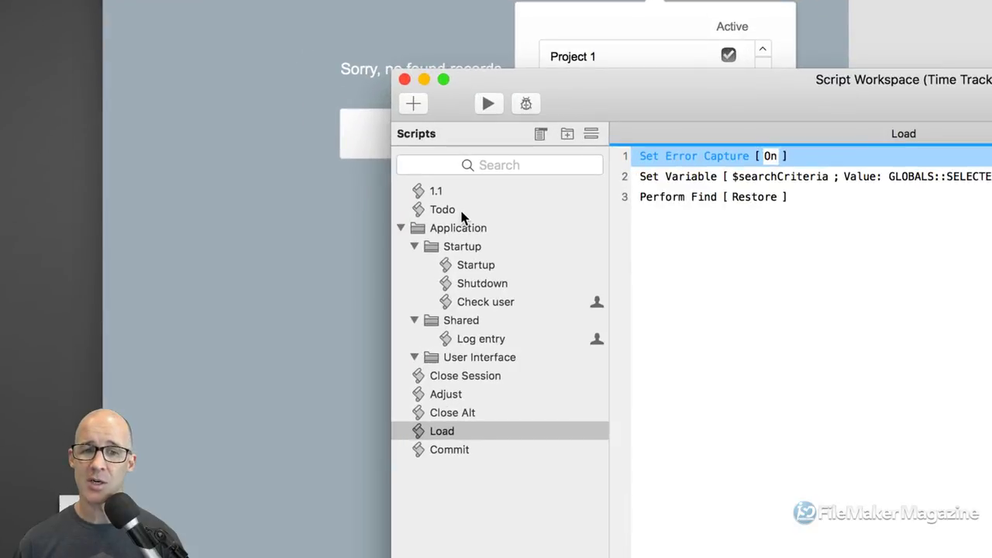
Read the Todo script's note about fixing the active/nonactive projects value list, then return to Time Track.
{"action": "left_click", "coordinate": [466, 215]}
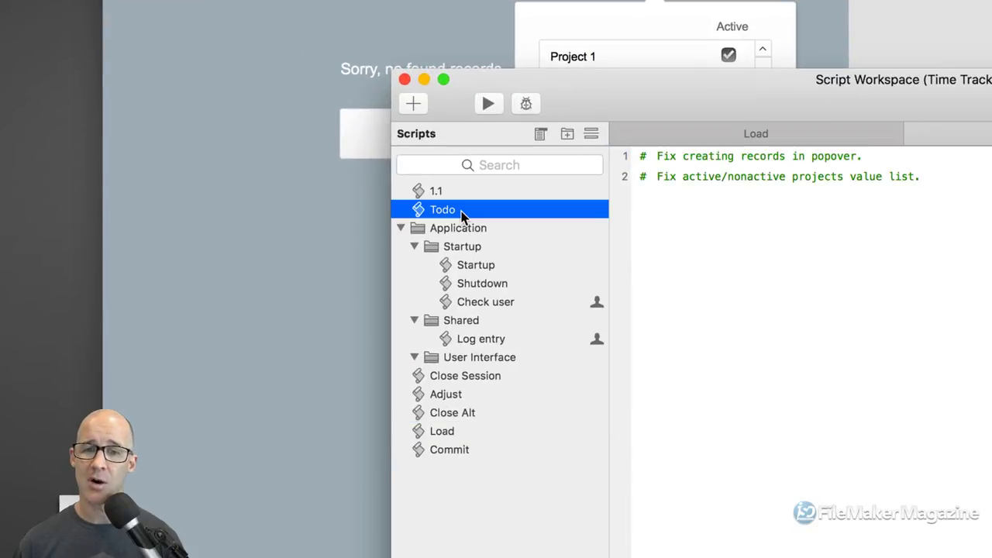
{"action": "left_click", "coordinate": [696, 176]}
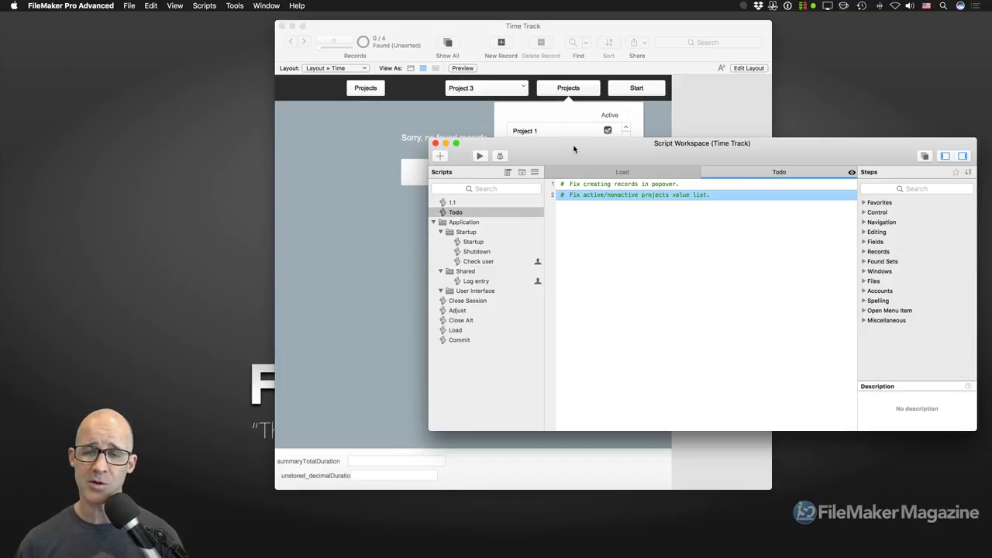
{"action": "left_click_drag", "start_coordinate": [573, 150], "coordinate": [580, 164]}
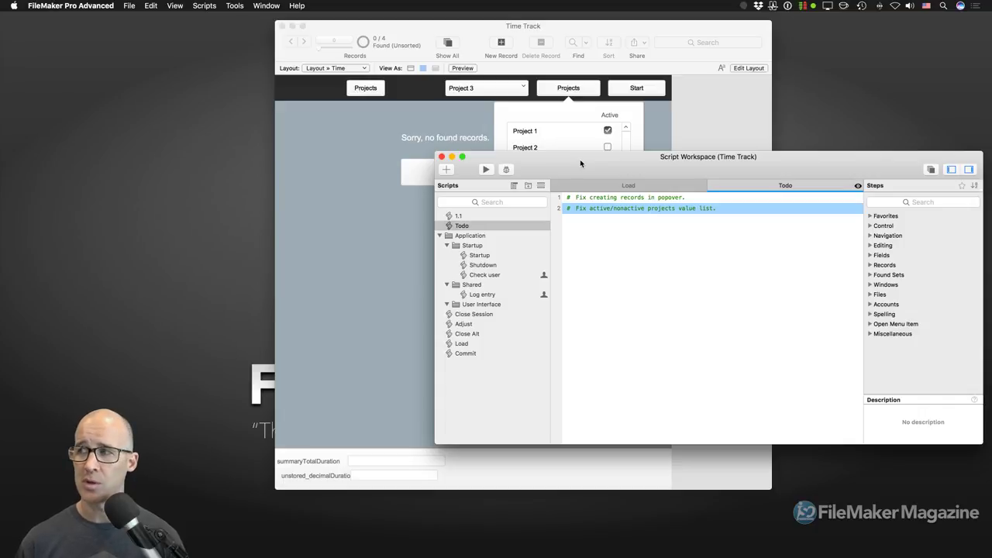
{"action": "left_click", "coordinate": [577, 91]}
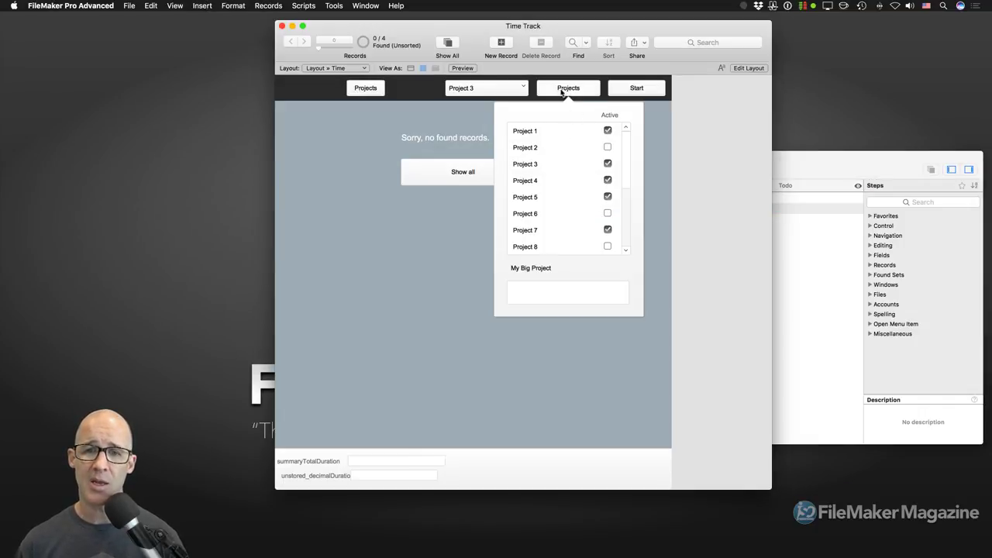
Uncheck Project 3's Active box in the Projects popover so the pop-up shows a raw ID.
{"action": "left_click", "coordinate": [558, 94]}
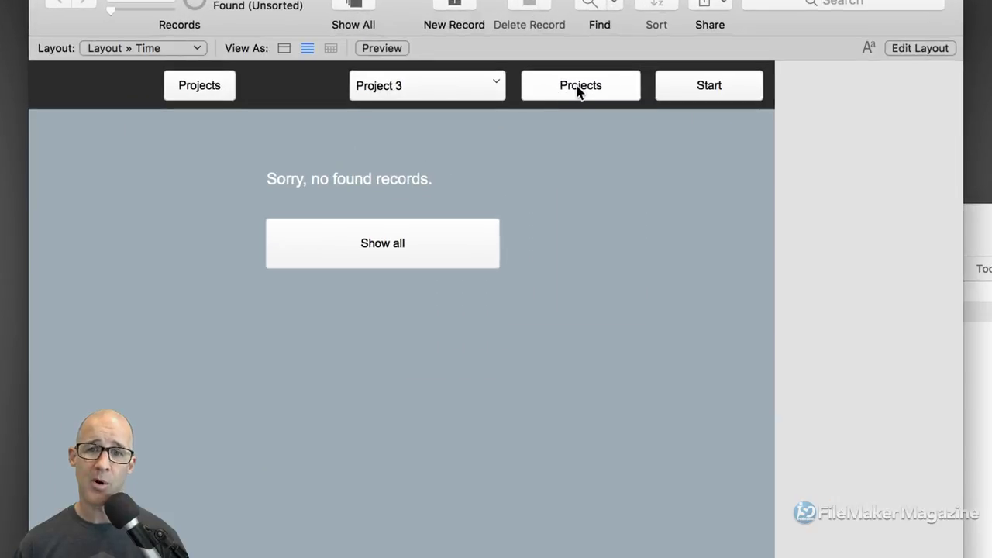
{"action": "left_click", "coordinate": [571, 90]}
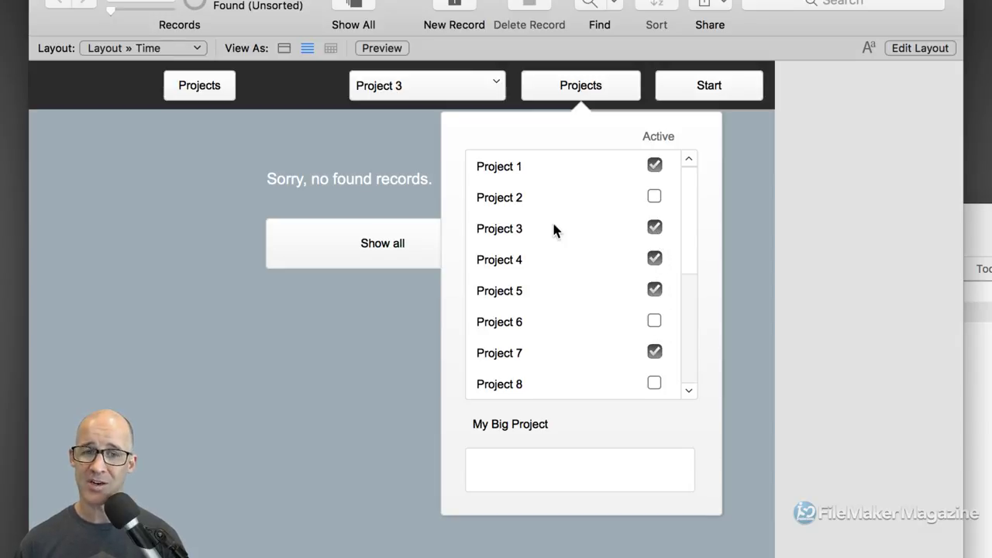
{"action": "left_click", "coordinate": [655, 228]}
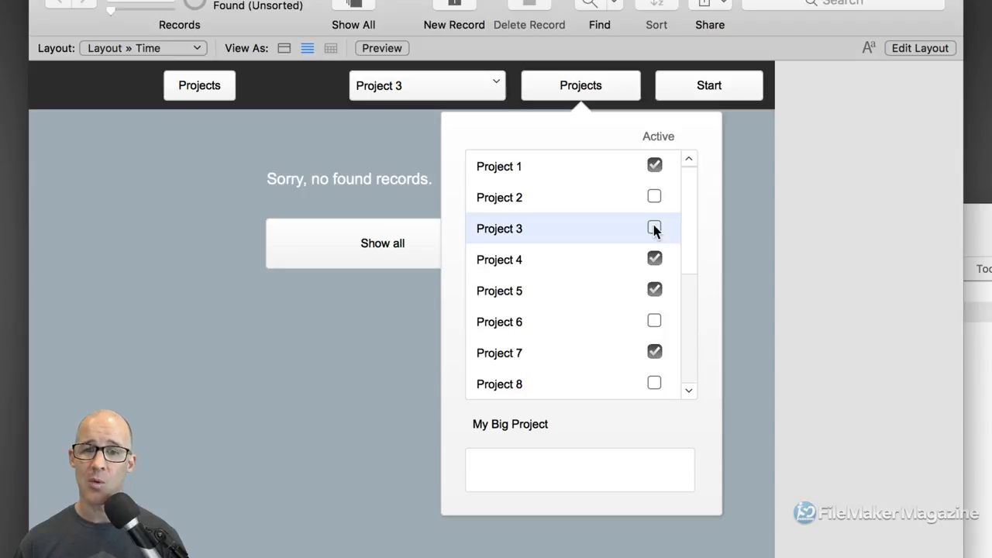
{"action": "left_click", "coordinate": [733, 159]}
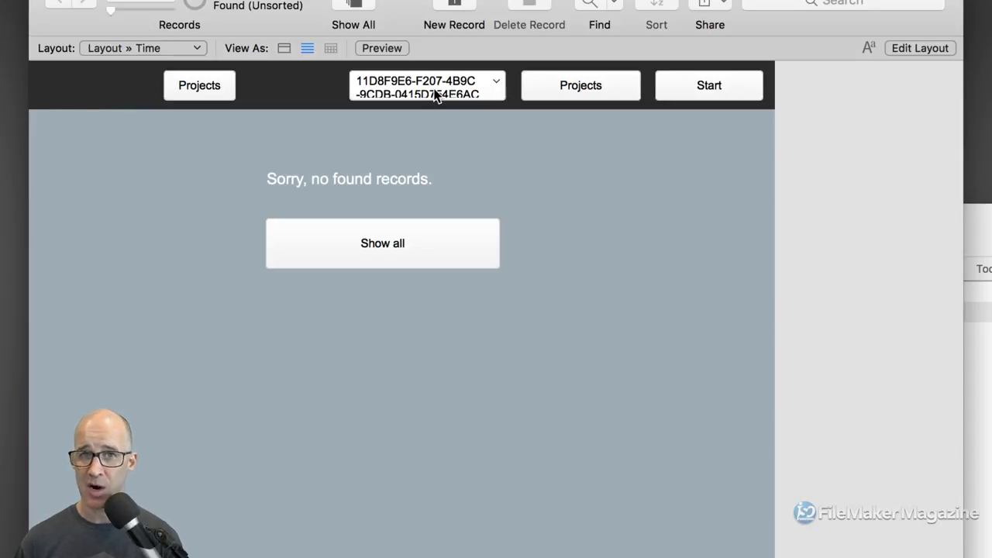
Recheck Project 3 as active, then uncheck its Active box once more.
{"action": "left_click", "coordinate": [572, 96]}
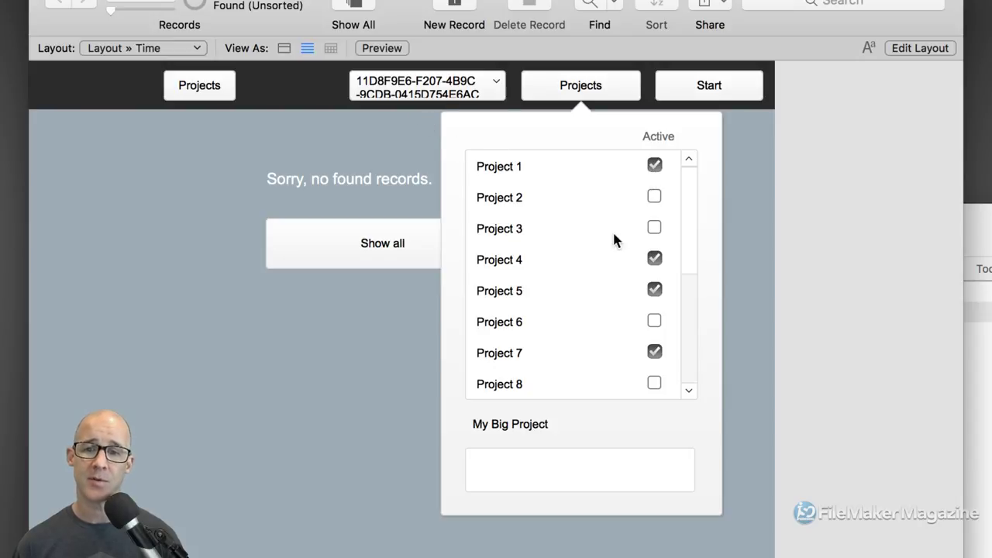
{"action": "left_click", "coordinate": [656, 228]}
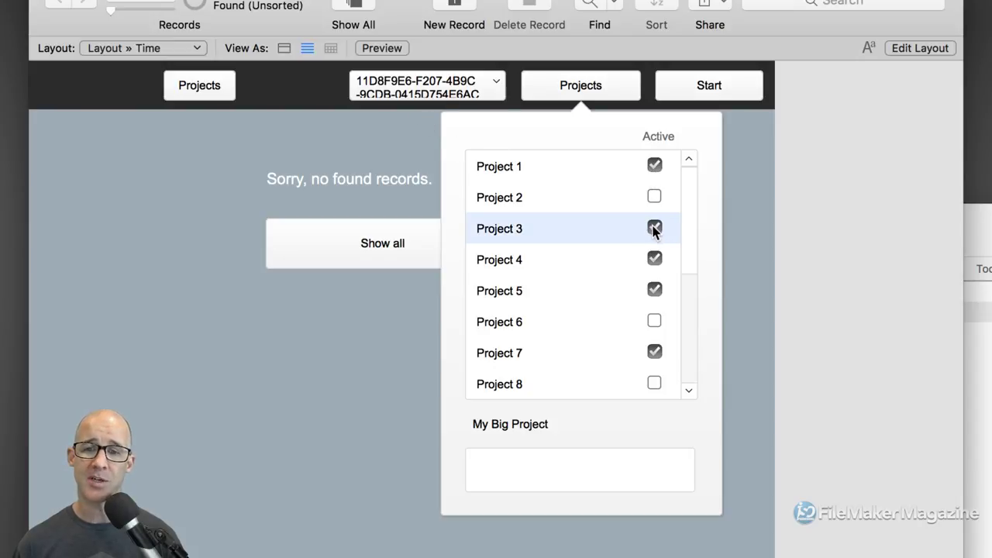
{"action": "left_click", "coordinate": [411, 131]}
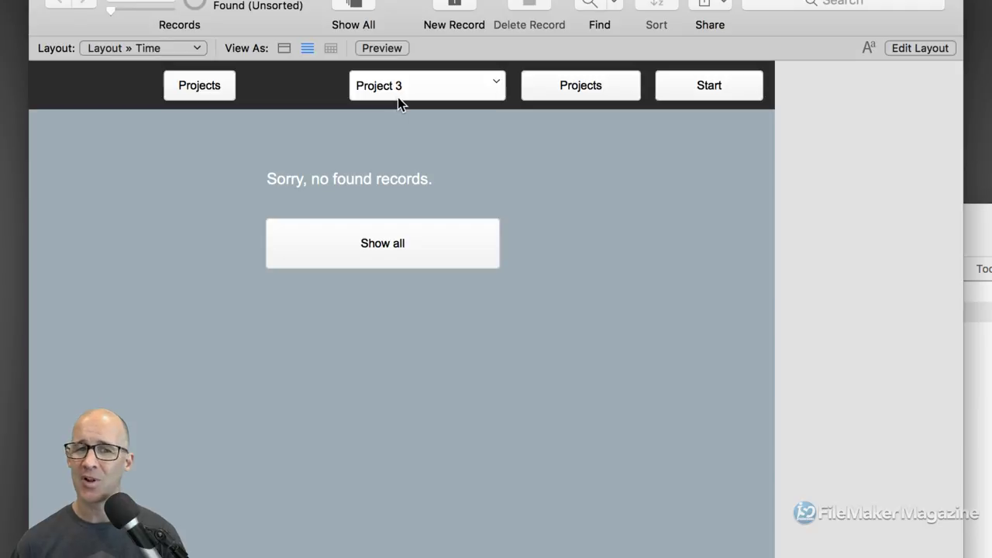
{"action": "left_click", "coordinate": [543, 94]}
{"action": "left_click", "coordinate": [654, 227]}
Close the Projects popover to commit Project 3 as inactive, leaving the pop-up showing its ID.
{"action": "left_click", "coordinate": [382, 139]}
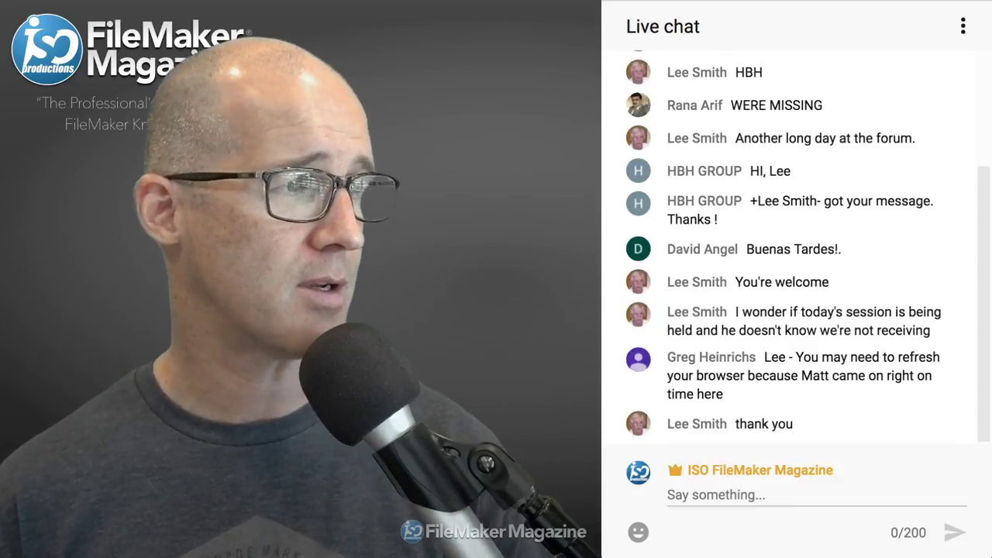
{"action": "scroll", "coordinate": [798, 197], "scroll_direction": "up", "scroll_amount": 3}
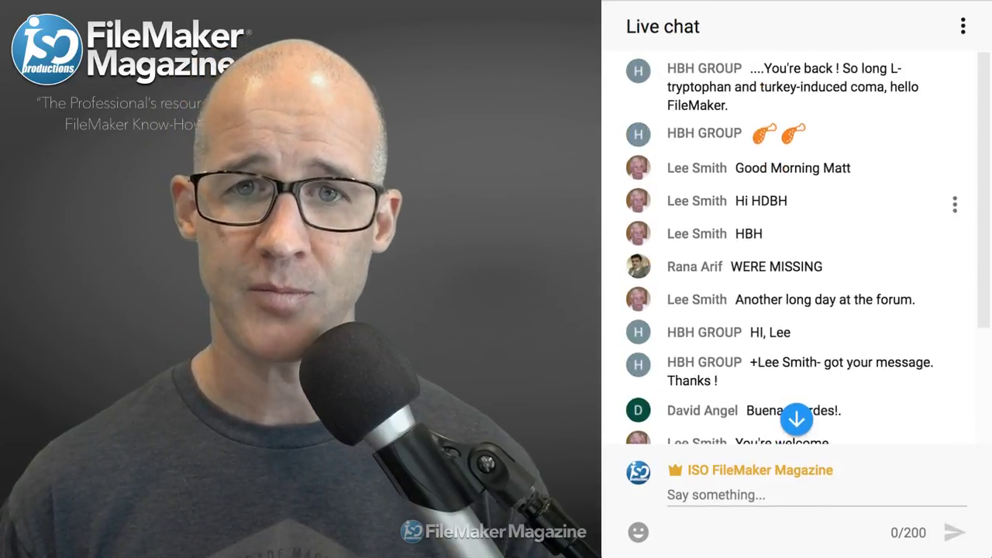
{"action": "scroll", "coordinate": [799, 198], "scroll_direction": "down", "scroll_amount": 2}
{"action": "scroll", "coordinate": [798, 248], "scroll_direction": "down", "scroll_amount": 1}
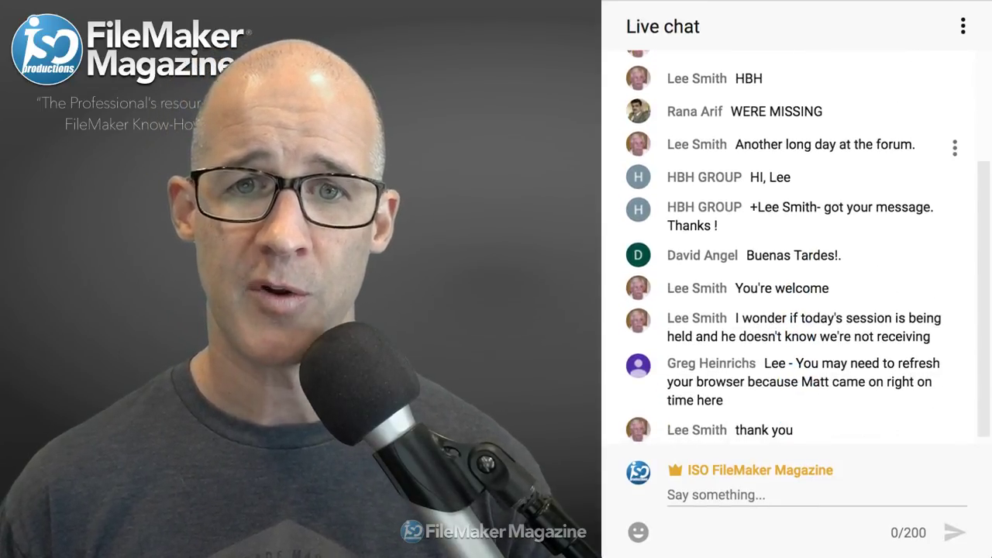
{"action": "left_click_drag", "start_coordinate": [736, 145], "coordinate": [913, 144]}
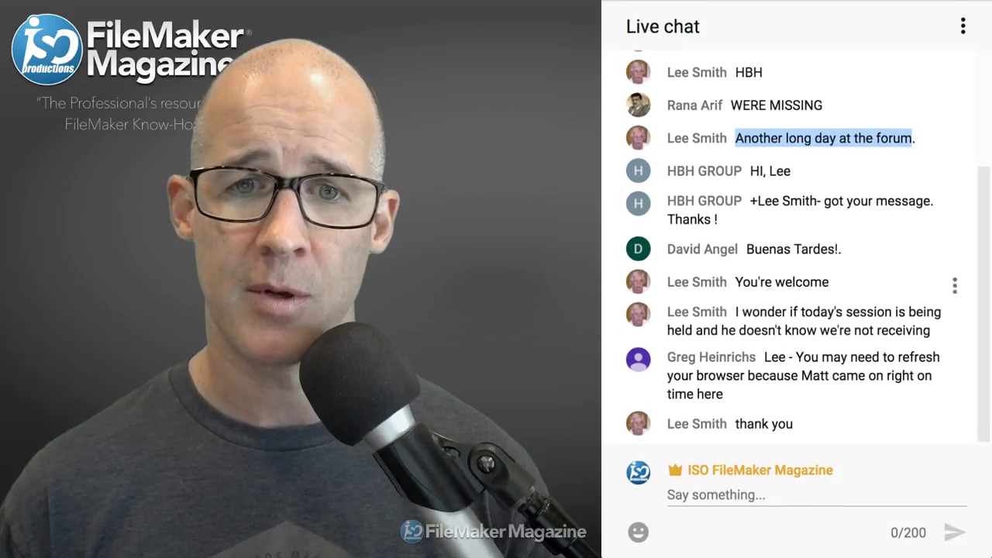
{"action": "left_click_drag", "start_coordinate": [747, 249], "coordinate": [841, 249]}
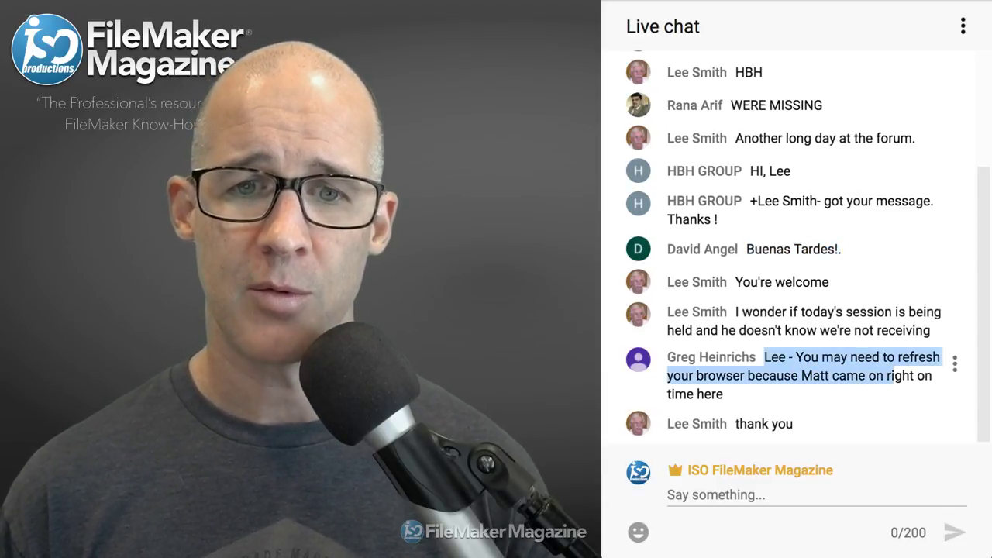
{"action": "left_click_drag", "start_coordinate": [773, 357], "coordinate": [723, 394]}
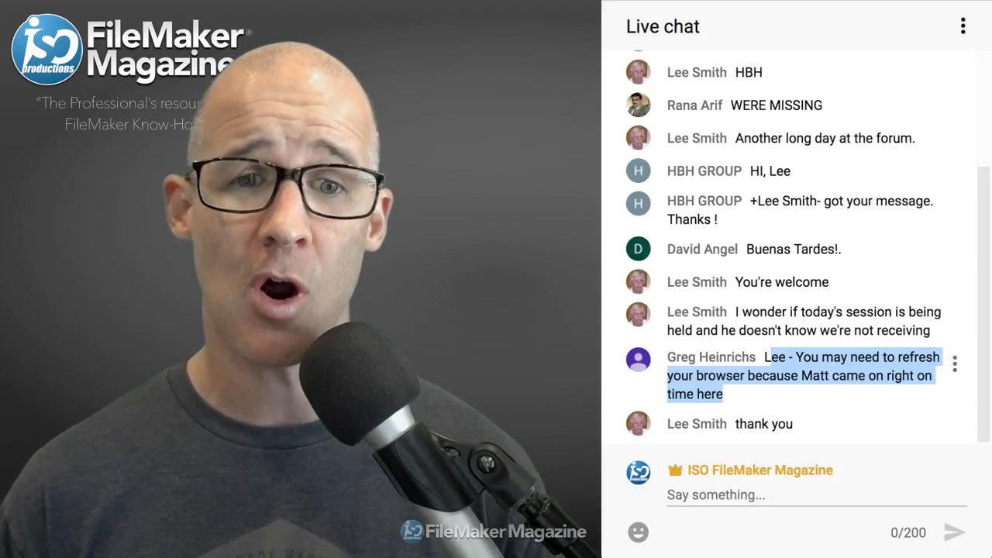
{"action": "key", "text": "alt+Tab"}
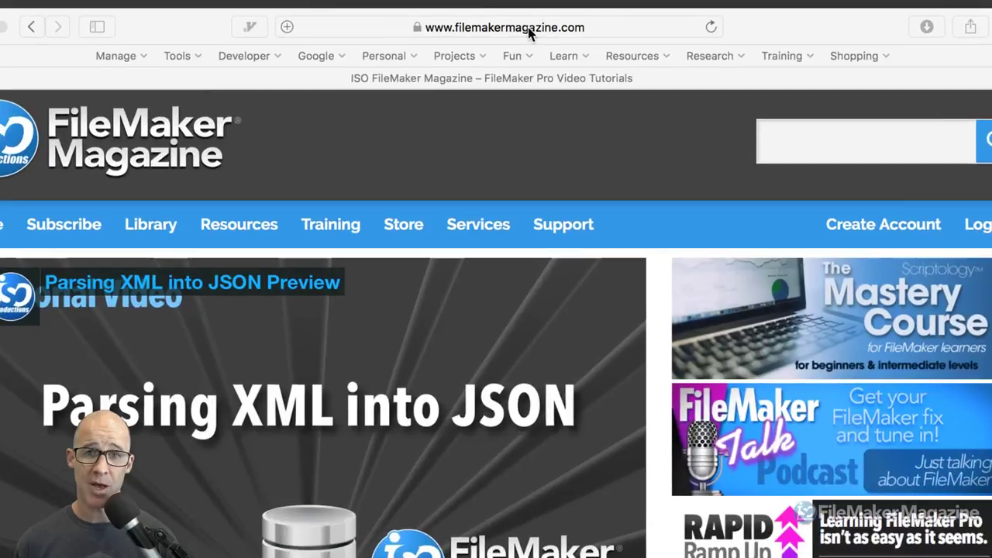
Activate the Safari window and dismiss the Favorites popup over the FileMaker Magazine page.
{"action": "left_click", "coordinate": [521, 27]}
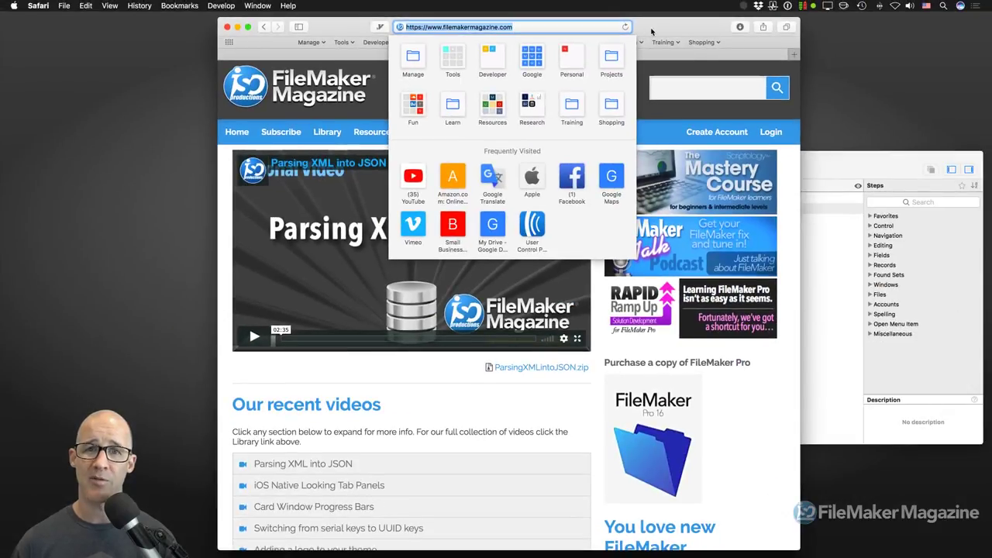
{"action": "left_click", "coordinate": [661, 70]}
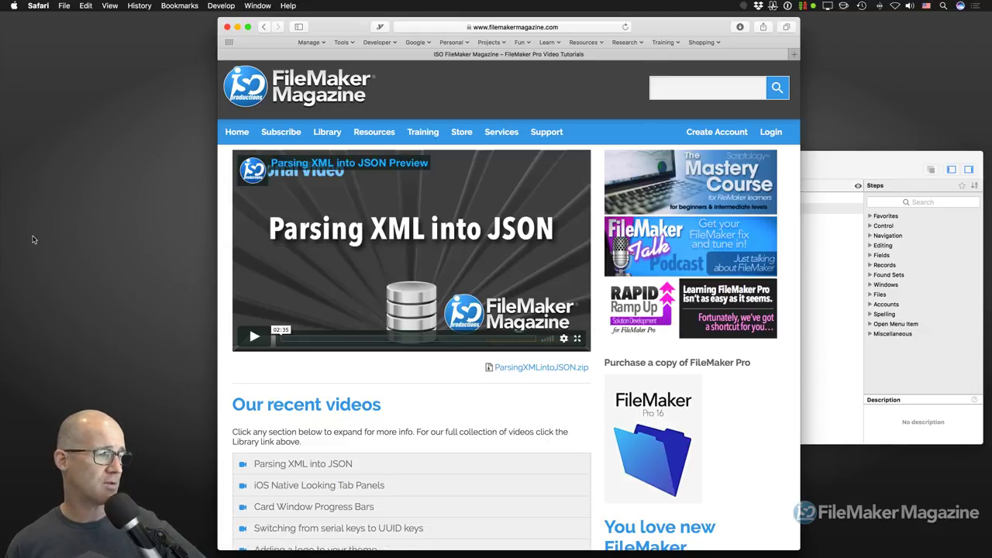
Switch to Soundboard and immediately back to FileMaker Pro Advanced with Cmd+Tab.
{"action": "key", "text": "super+Tab"}
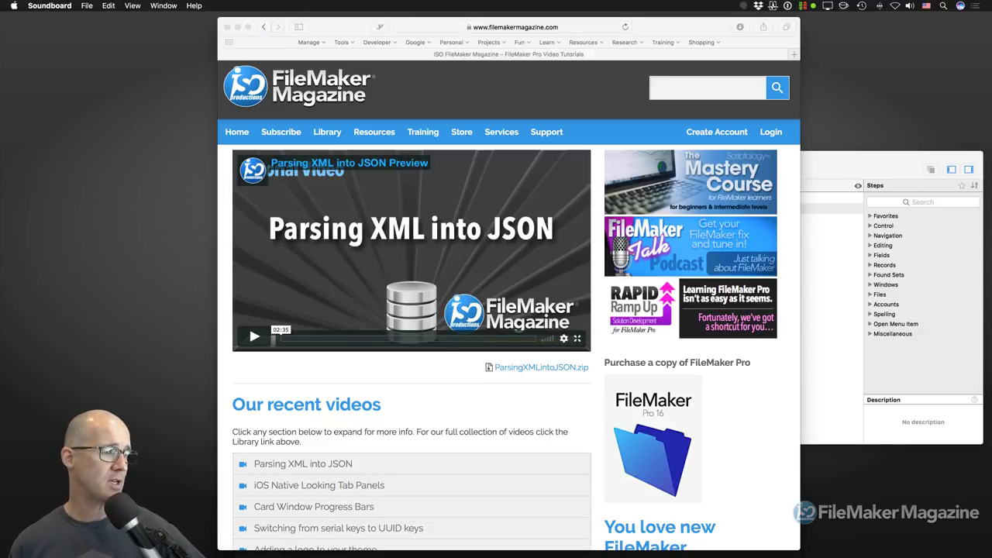
{"action": "key", "text": "super+Tab"}
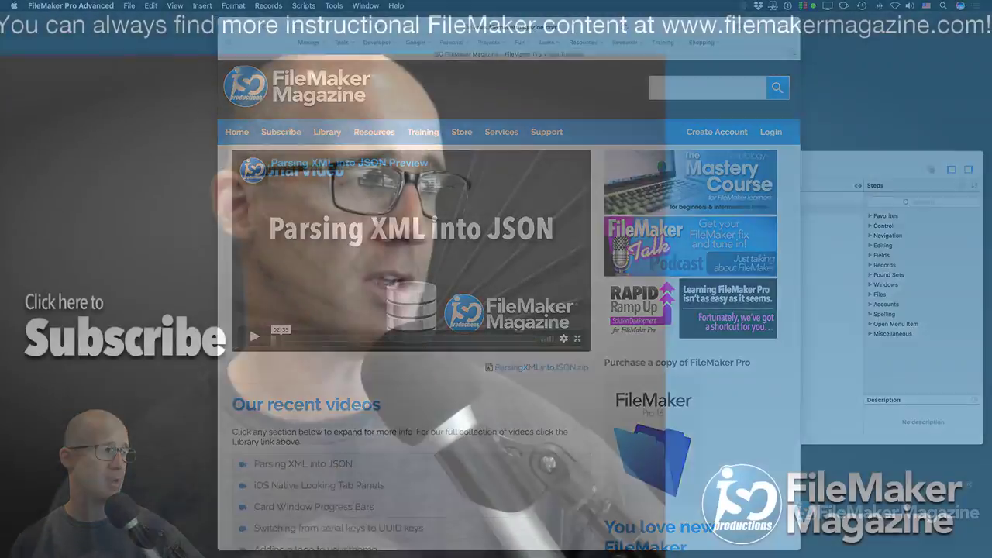